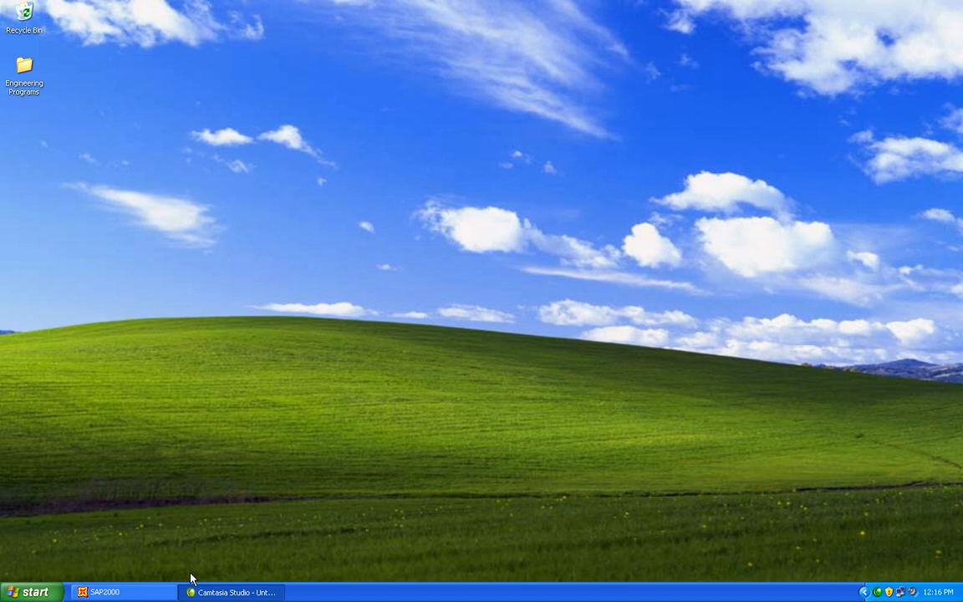
# - Clear the Camtasia Studio window out of the way and switch to SAP2000
pyautogui.rightClick(200, 592)
pyautogui.click(230, 581)
pyautogui.click(150, 592)
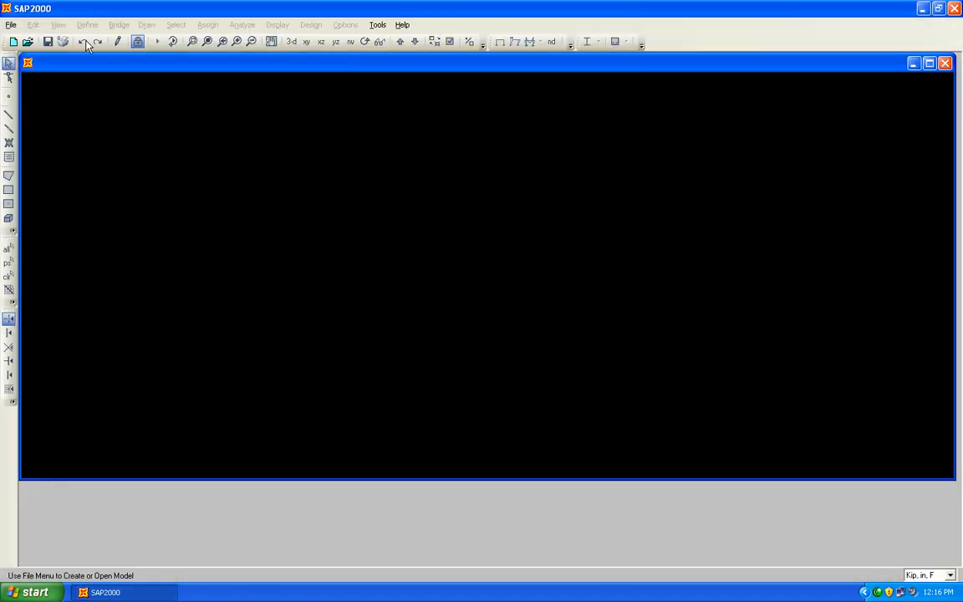
# - Start a new model in Kip, ft, F units from the 2D Trusses template
pyautogui.click(11, 24)
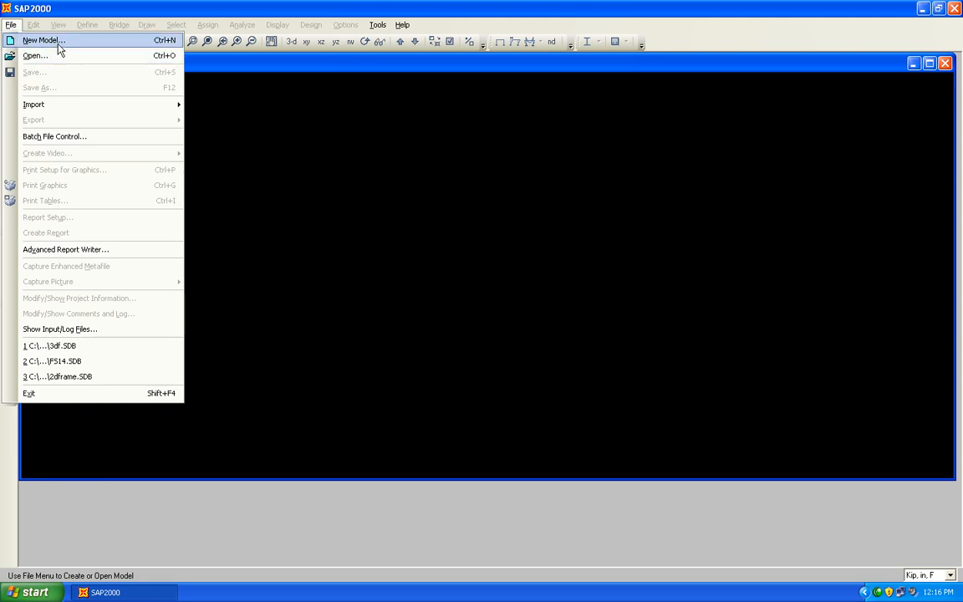
pyautogui.click(52, 41)
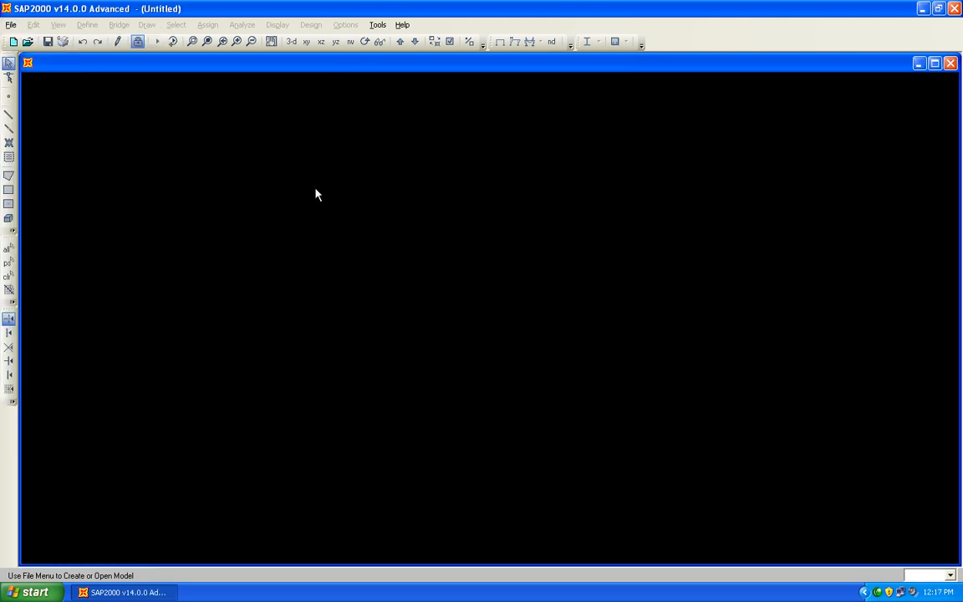
pyautogui.click(508, 185)
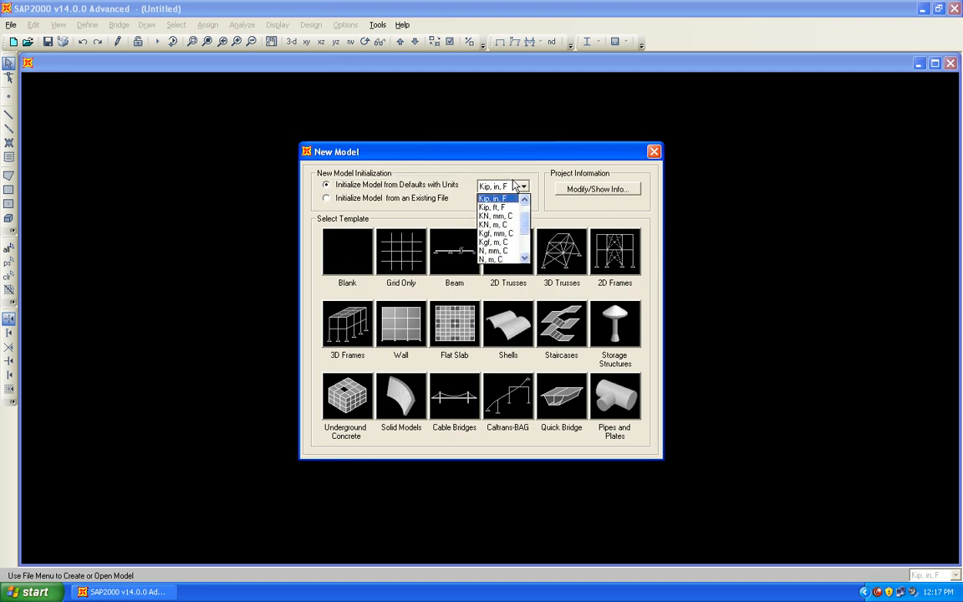
pyautogui.click(504, 197)
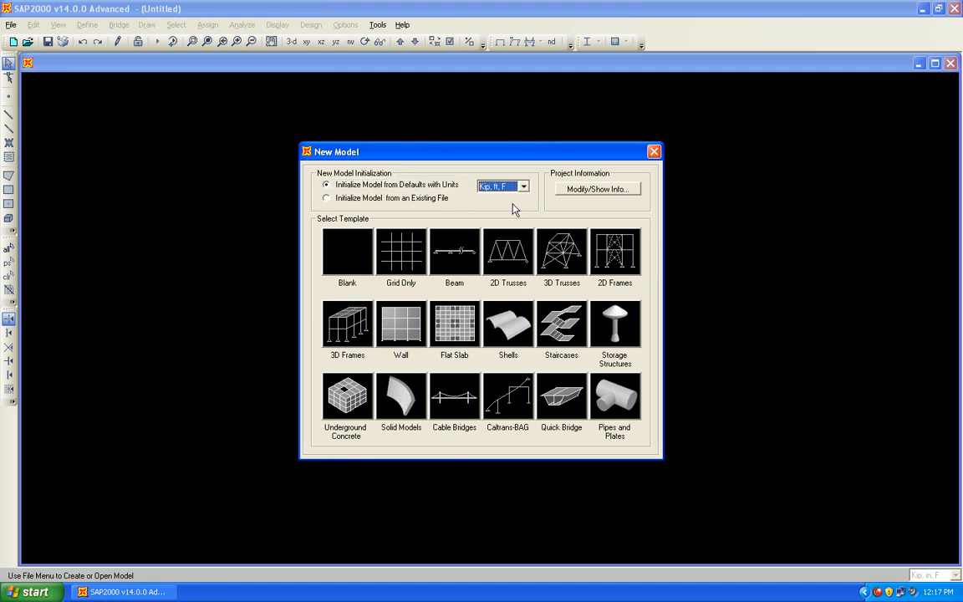
pyautogui.click(513, 262)
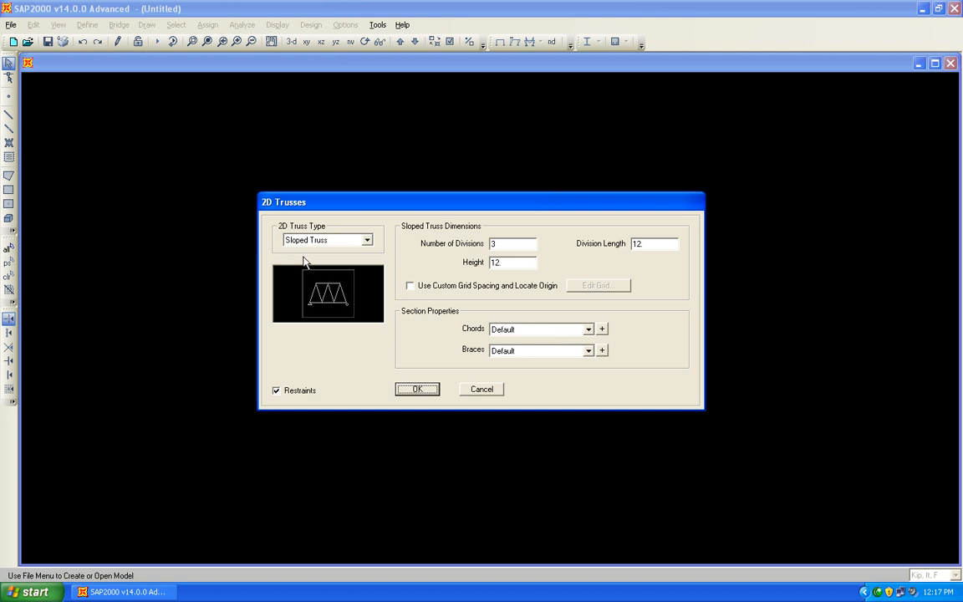
# - Preview the Vertical Truss and Pratt Truss types and return the truss type to Sloped Truss
pyautogui.click(367, 240)
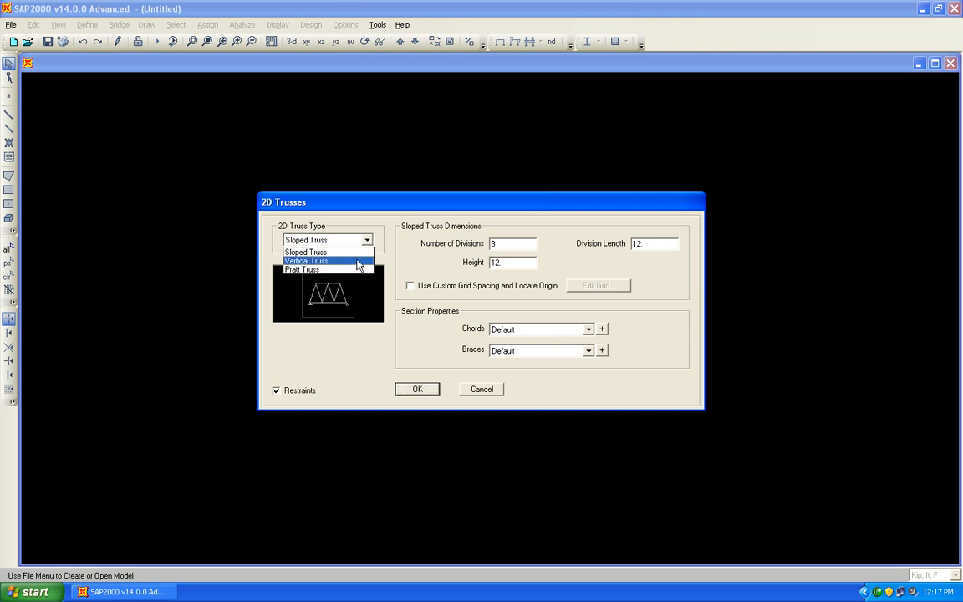
pyautogui.click(359, 260)
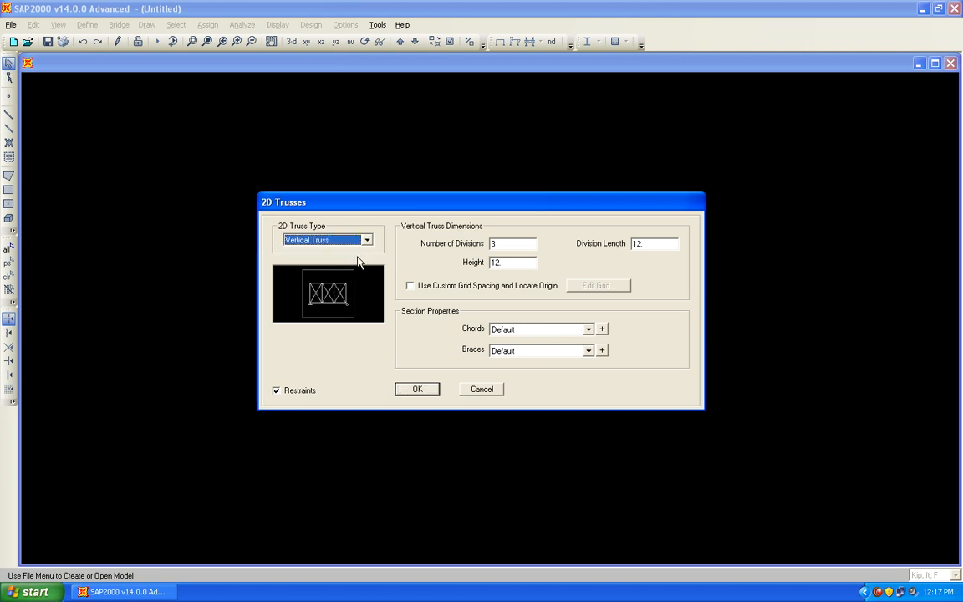
pyautogui.click(365, 240)
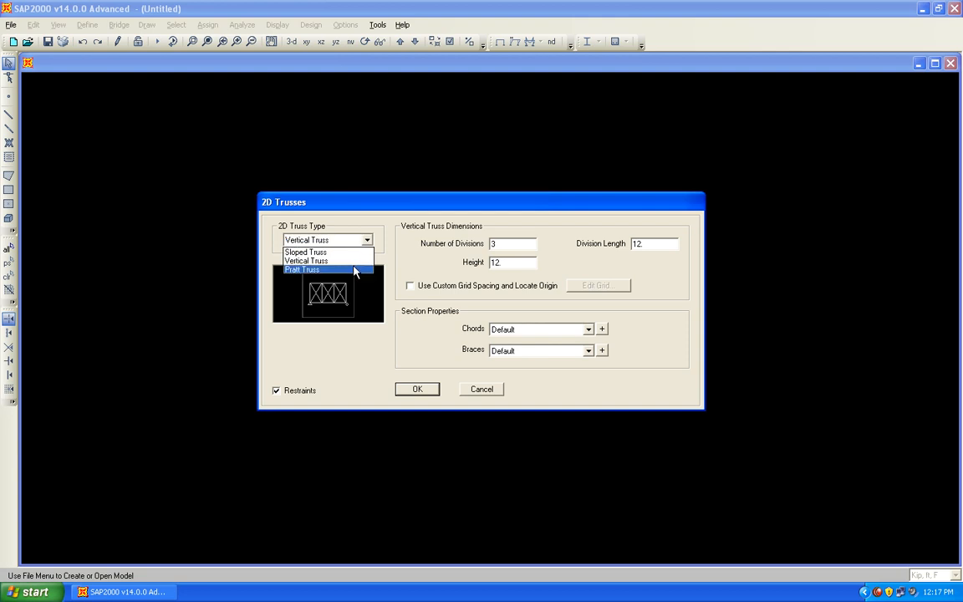
pyautogui.click(355, 270)
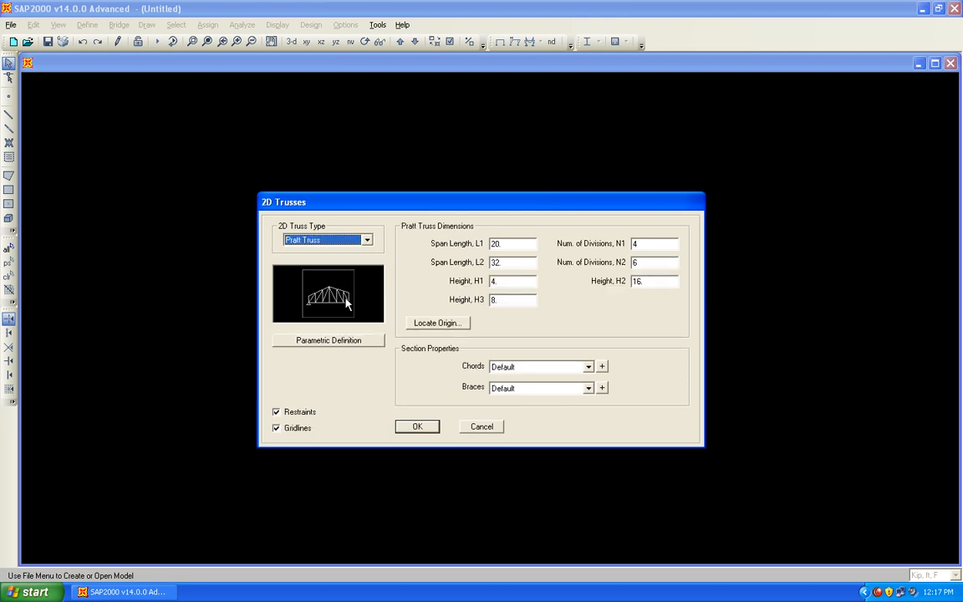
pyautogui.click(347, 242)
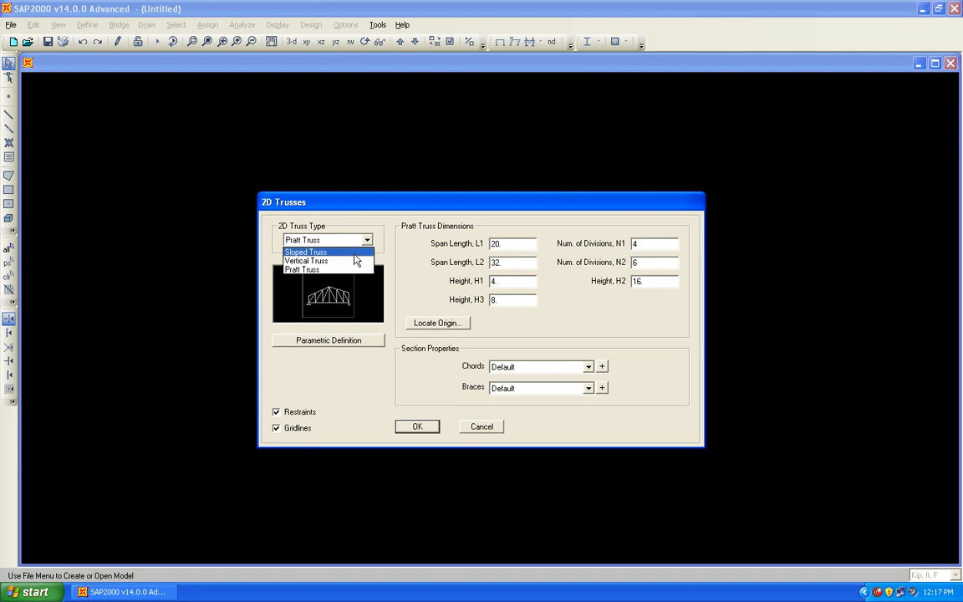
pyautogui.click(354, 252)
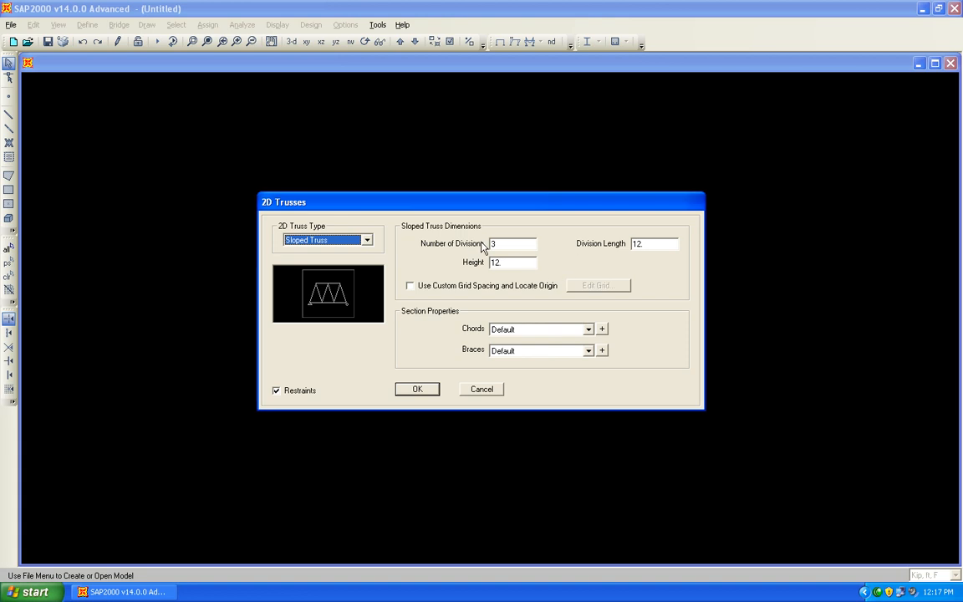
# - Generate the sloped truss with a division length of 15 ft and Default chord sections, and close the 3-D view
pyautogui.doubleClick(645, 243)
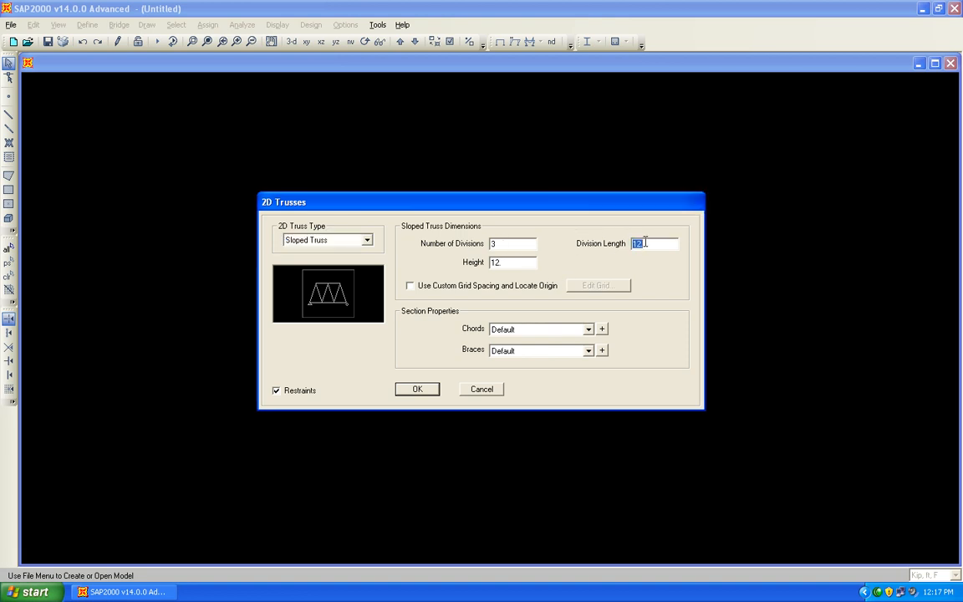
pyautogui.write('15')
pyautogui.doubleClick(508, 264)
pyautogui.click(588, 329)
pyautogui.click(527, 340)
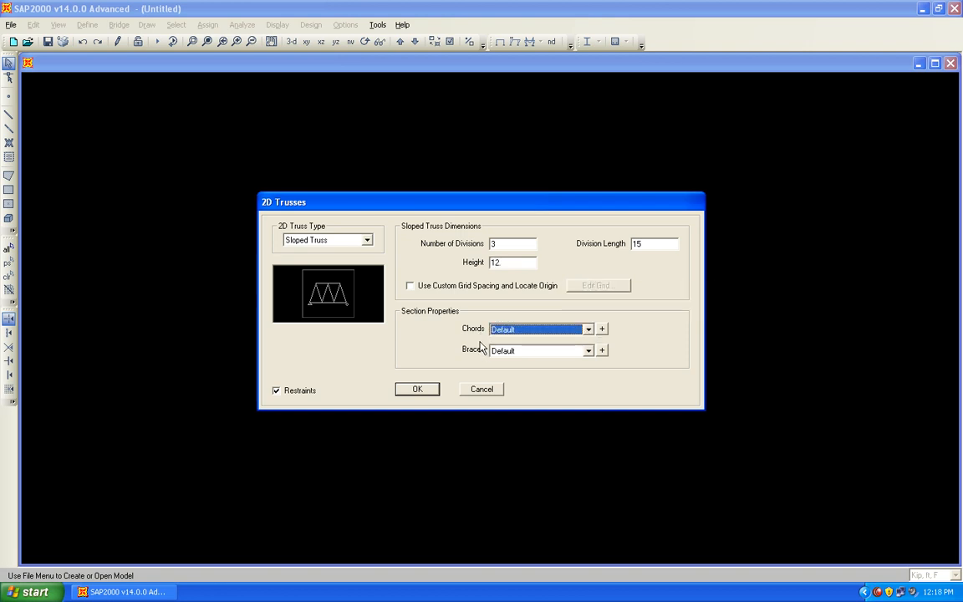
pyautogui.click(418, 391)
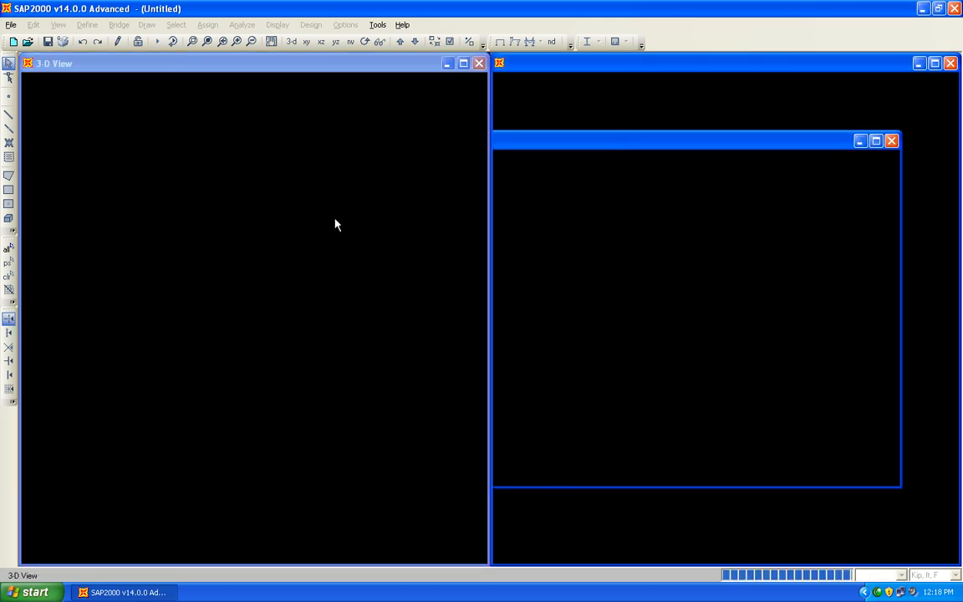
pyautogui.click(479, 62)
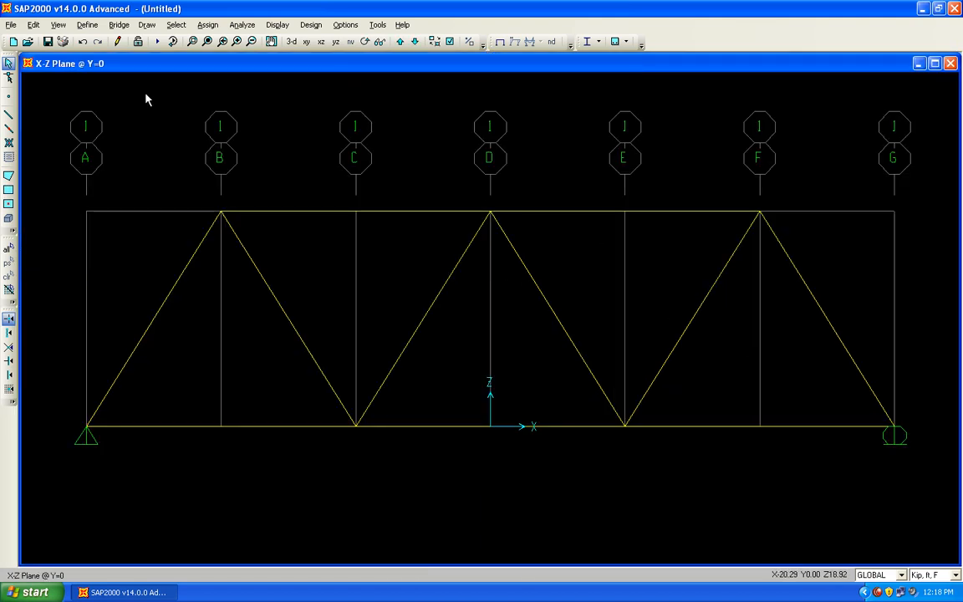
# - Add a steel material with the ASTM A36 specification to the model's materials using the quick material definition
pyautogui.click(87, 25)
pyautogui.click(126, 41)
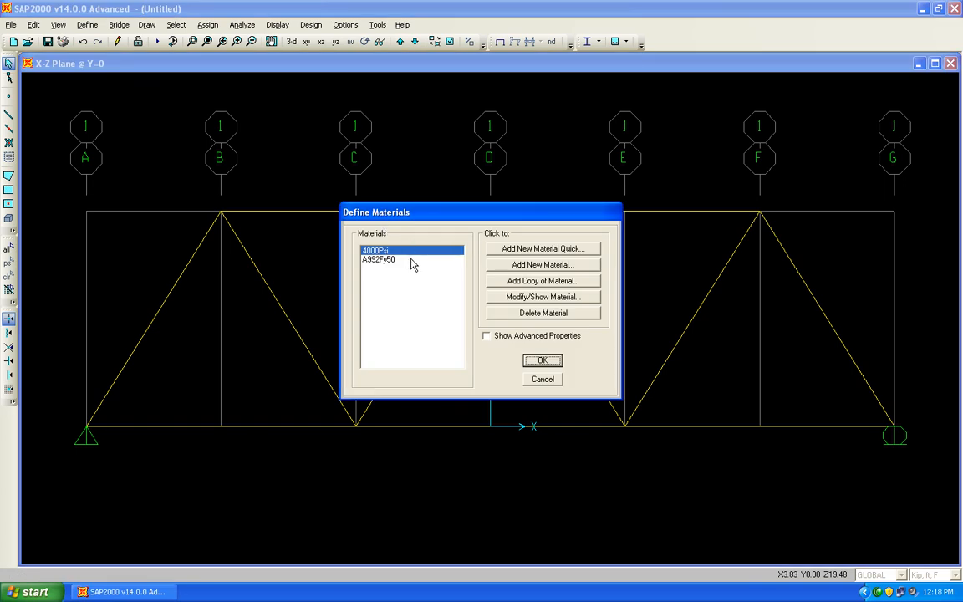
pyautogui.click(400, 260)
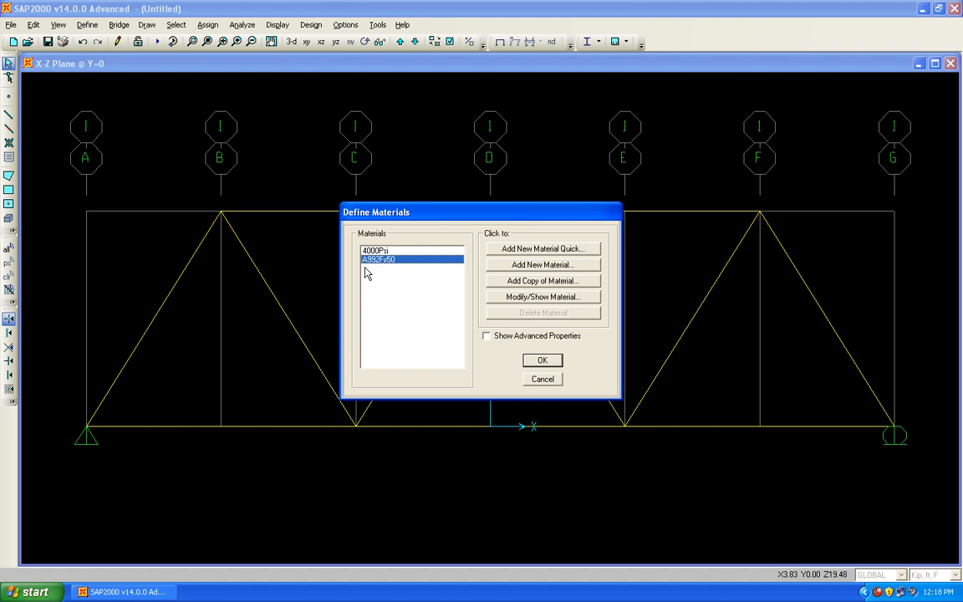
pyautogui.click(523, 248)
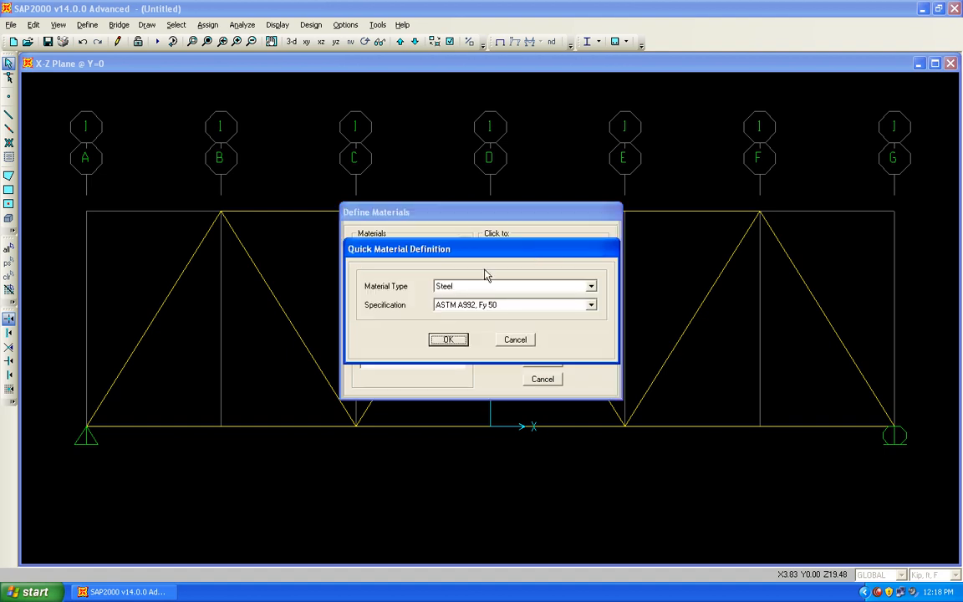
pyautogui.click(512, 286)
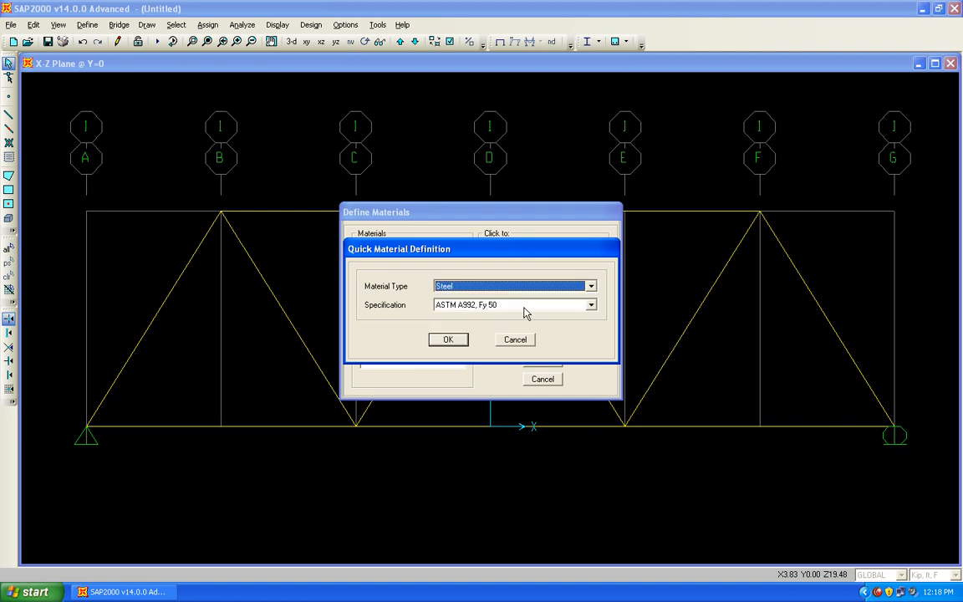
pyautogui.click(524, 307)
pyautogui.scroll(1, 524, 341)
pyautogui.click(454, 316)
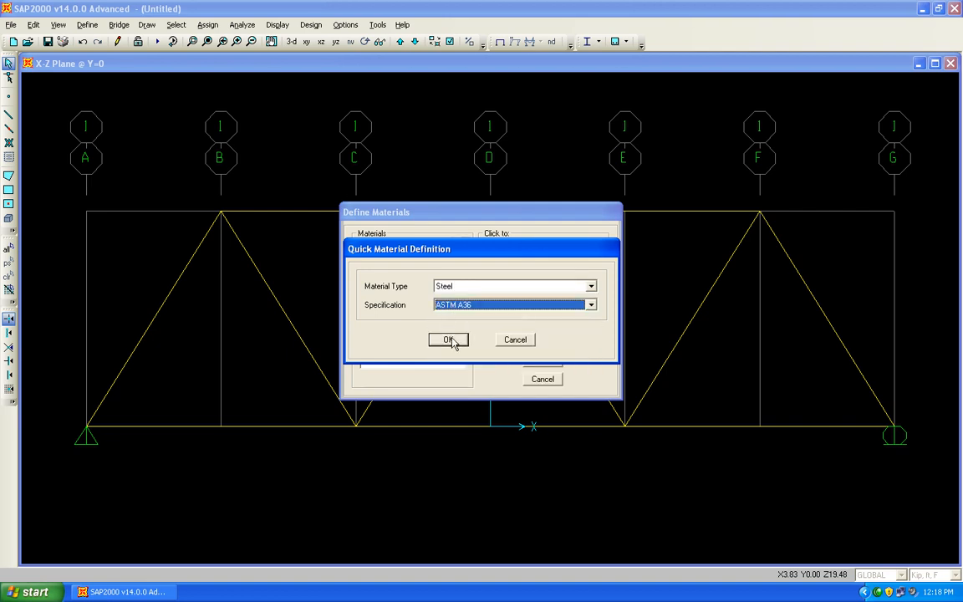
pyautogui.click(449, 340)
pyautogui.click(541, 359)
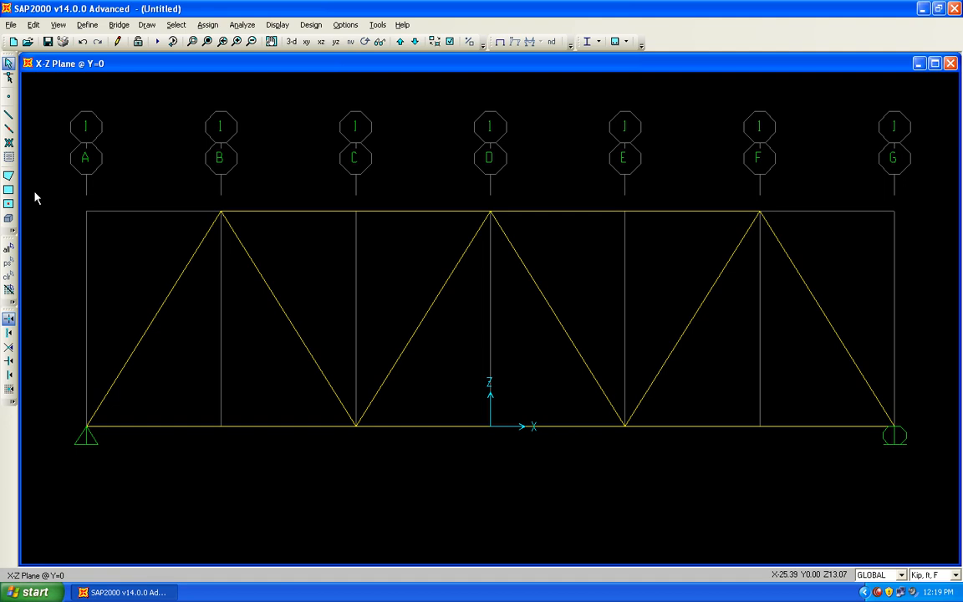
# - Import all steel angle sections from AISC3.PRO, from L2X2X1/4 through L3-1/2X3-1/2X7/16, as frame section properties
pyautogui.click(84, 28)
pyautogui.moveTo(159, 57)
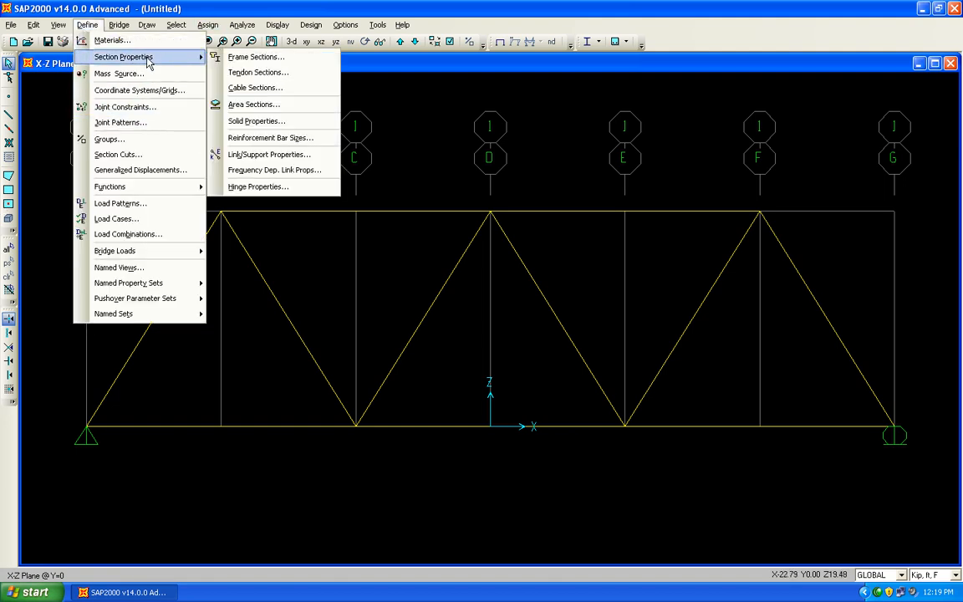
pyautogui.click(286, 61)
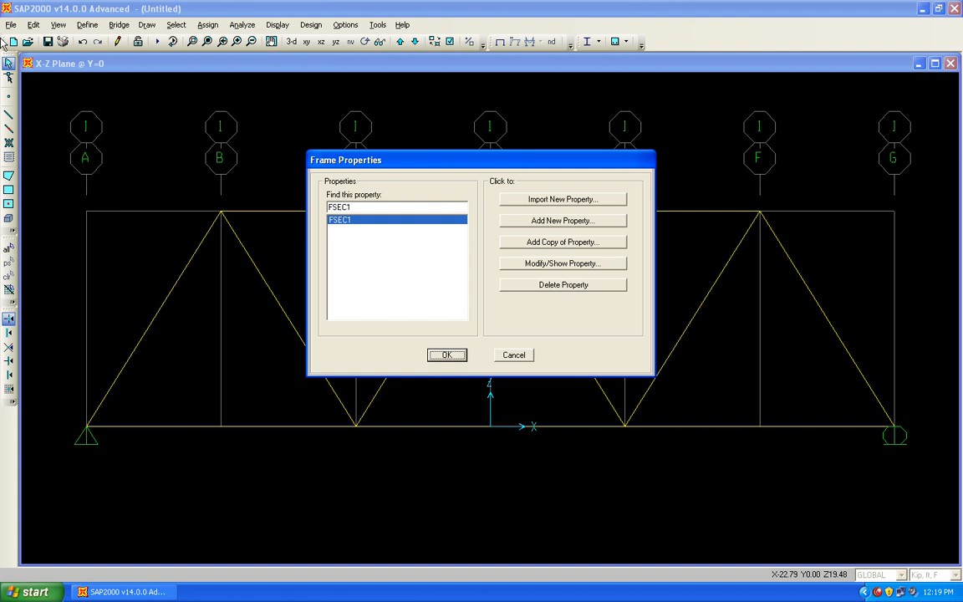
pyautogui.click(583, 204)
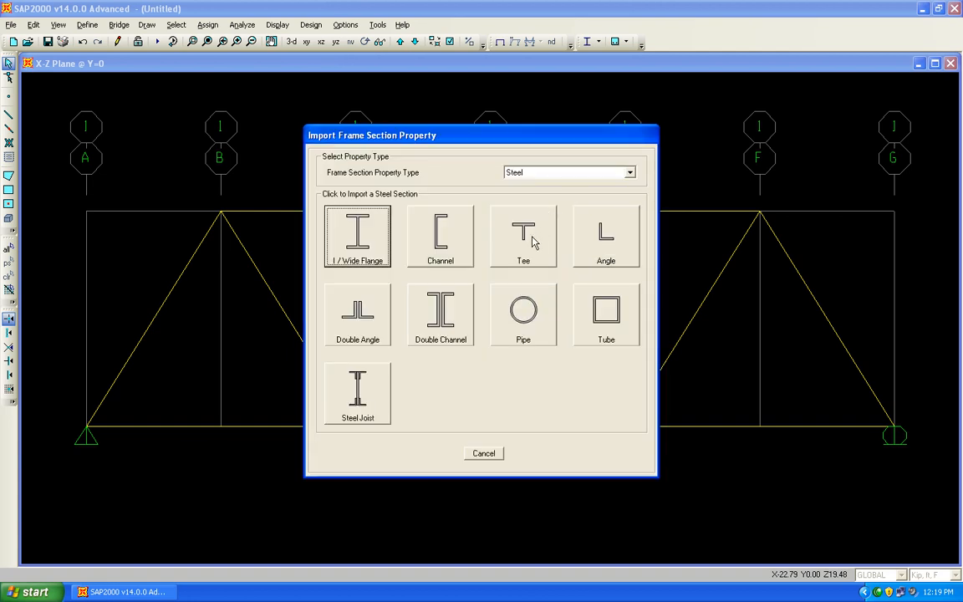
pyautogui.click(613, 239)
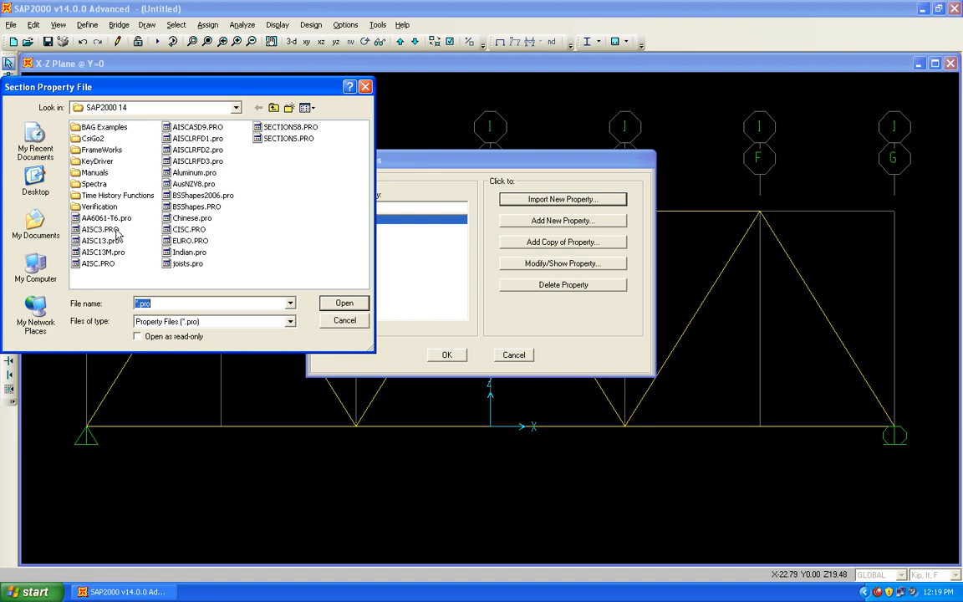
pyautogui.click(100, 230)
pyautogui.doubleClick(100, 230)
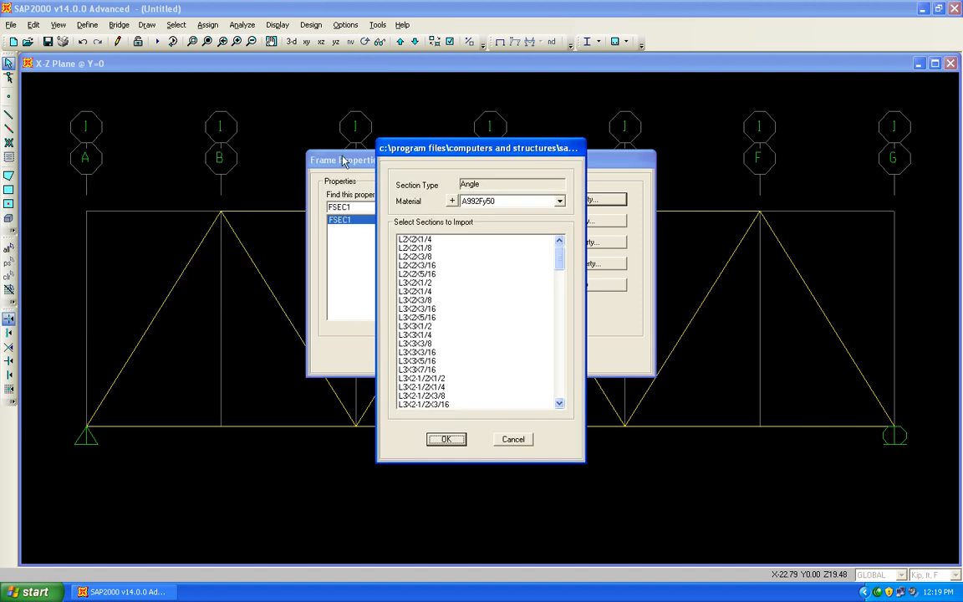
pyautogui.click(430, 240)
pyautogui.moveTo(559, 258); pyautogui.dragTo(559, 389)
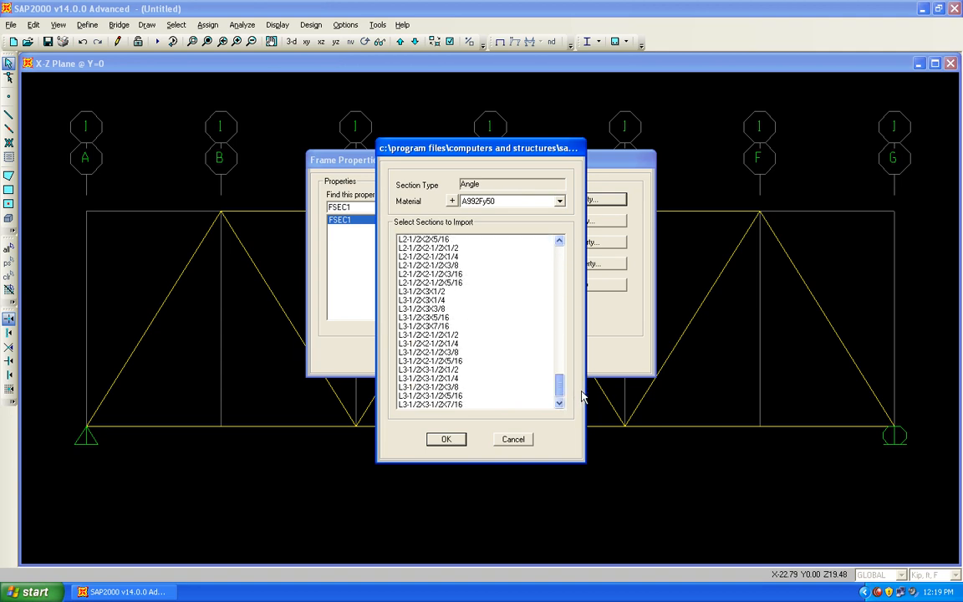
pyautogui.keyDown('shift'); pyautogui.click(464, 406); pyautogui.keyUp('shift')
pyautogui.click(443, 439)
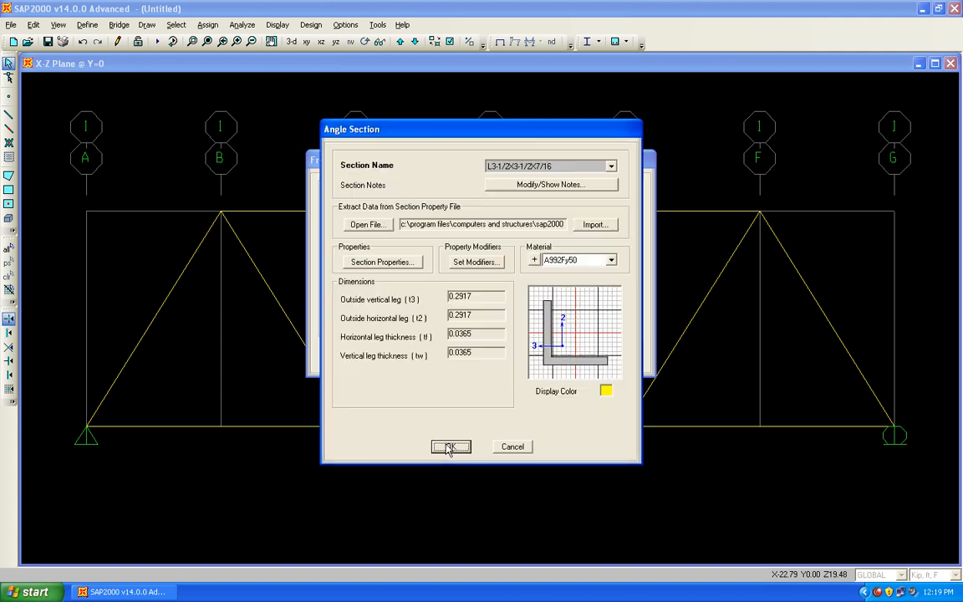
pyautogui.click(451, 447)
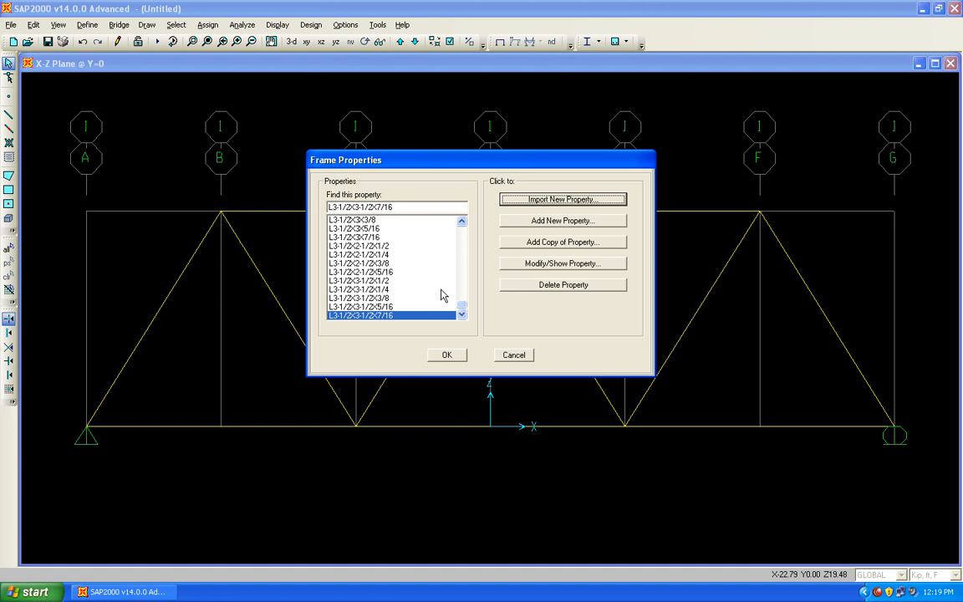
# - Start a steel auto select list and add all imported angle sections, from L2X2X1/4 through L3-1/2X3-1/2X7/16, leaving out FSEC1
pyautogui.click(565, 221)
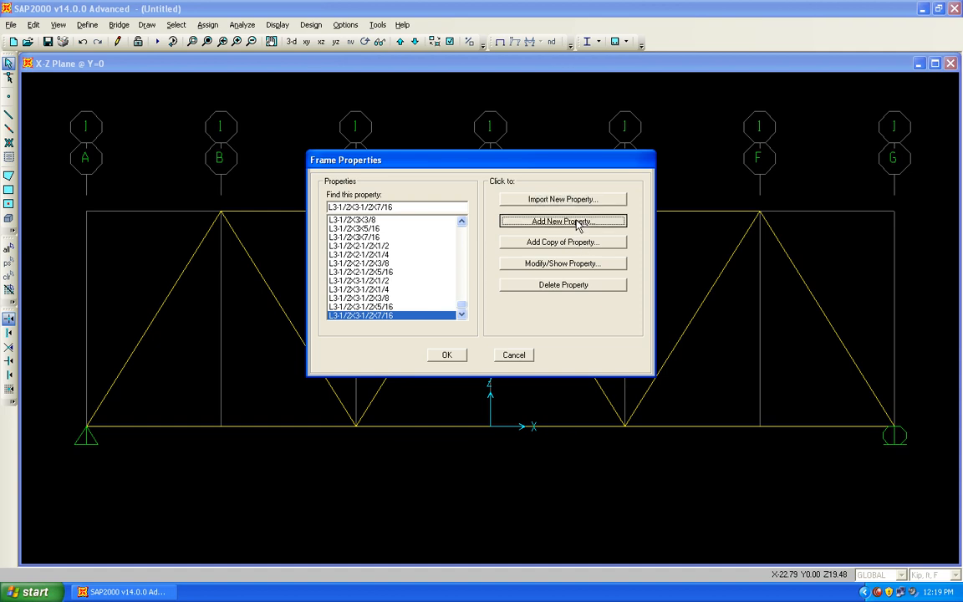
pyautogui.click(559, 175)
pyautogui.click(560, 174)
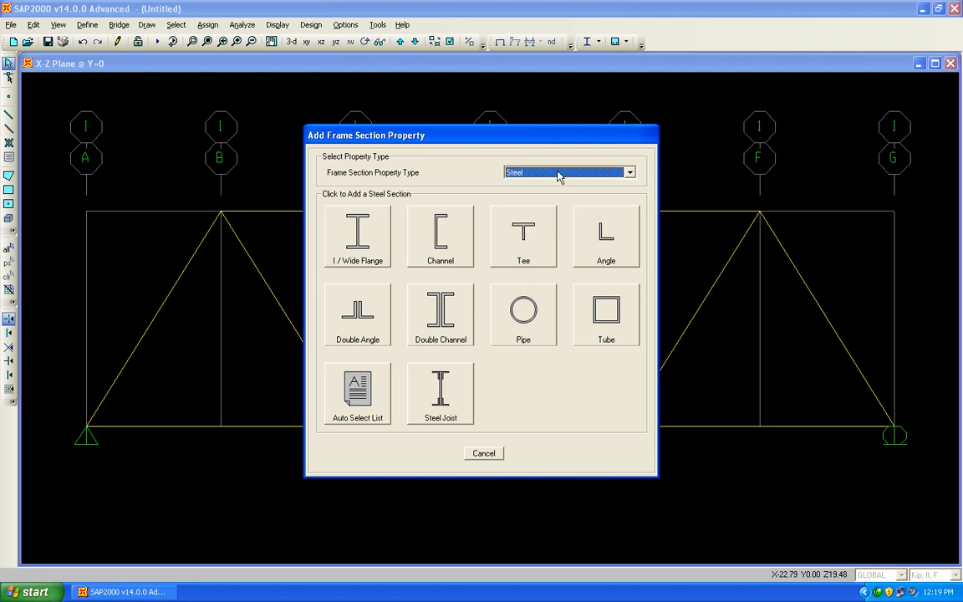
pyautogui.click(380, 413)
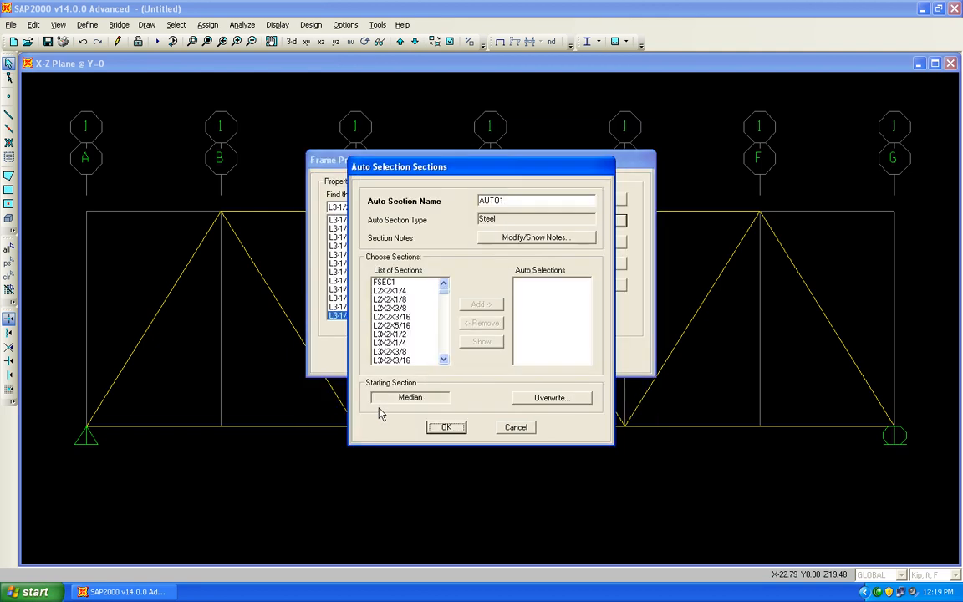
pyautogui.click(403, 292)
pyautogui.moveTo(444, 291); pyautogui.dragTo(447, 362)
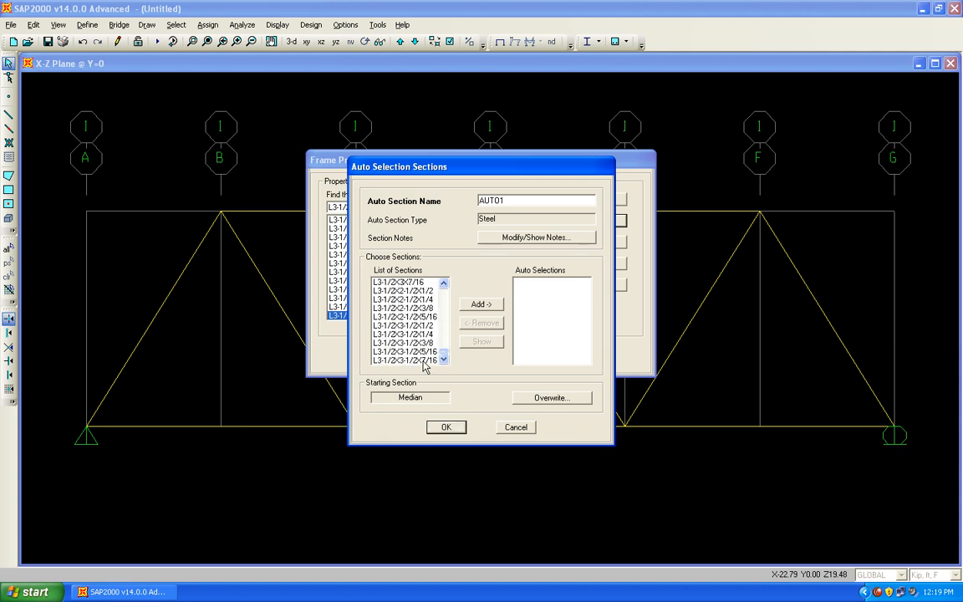
pyautogui.keyDown('shift'); pyautogui.click(422, 360); pyautogui.keyUp('shift')
pyautogui.click(480, 305)
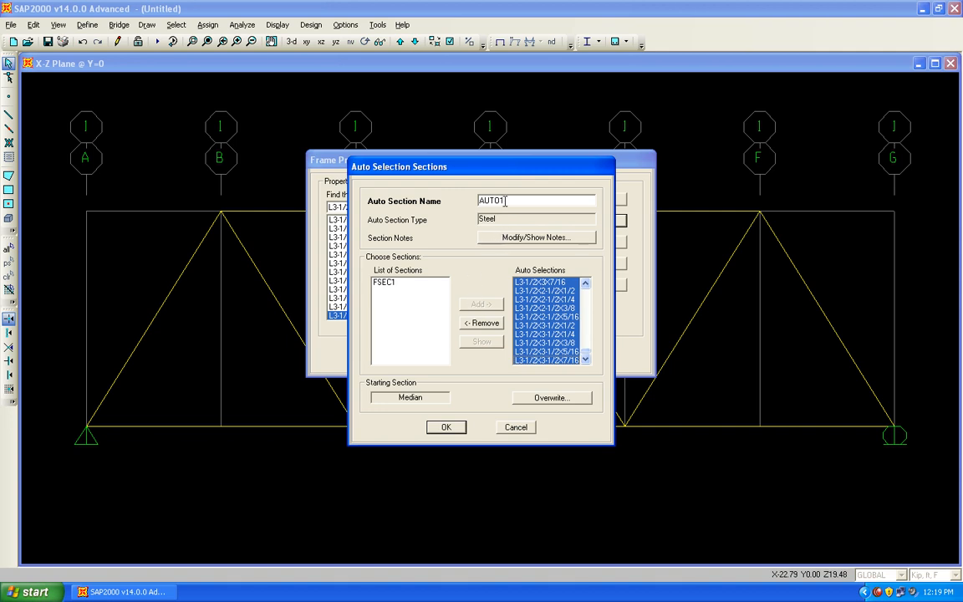
# - Name the auto select list AUTOL and accept it along with the frame properties
pyautogui.moveTo(506, 201); pyautogui.dragTo(359, 207)
pyautogui.press('Right')
pyautogui.press('Right')
pyautogui.hotkey('shift', 'Left')
pyautogui.write('L')
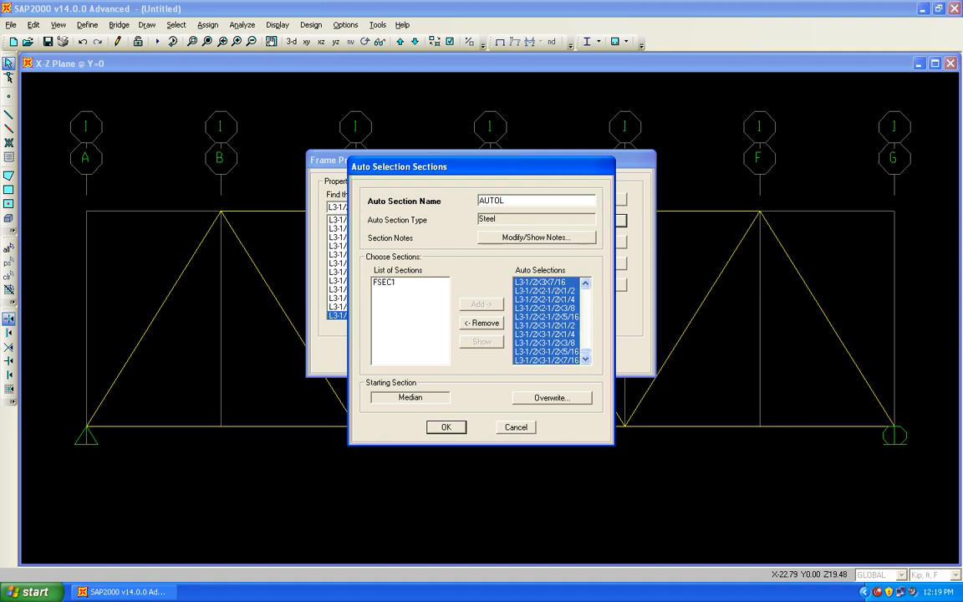
pyautogui.click(446, 426)
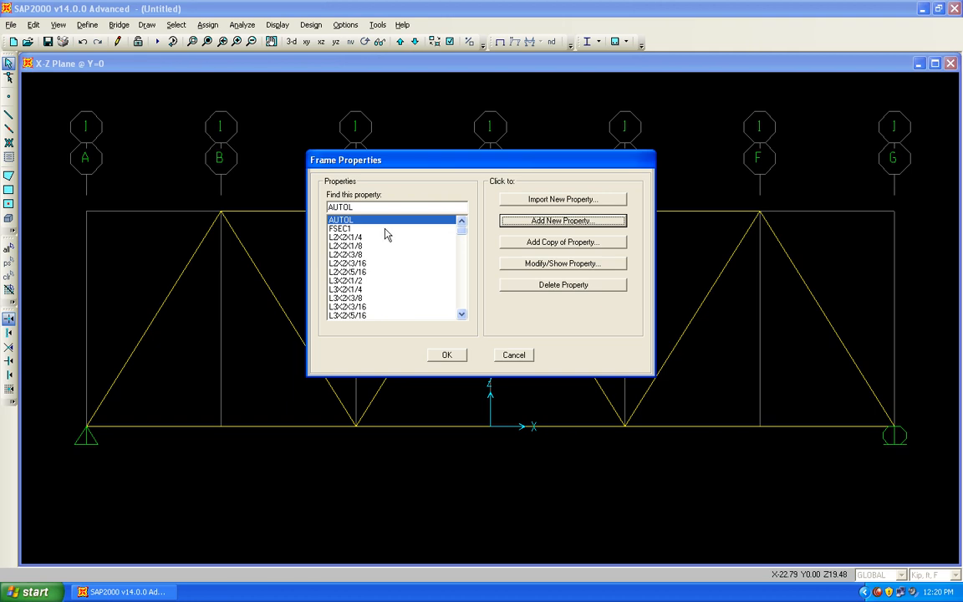
pyautogui.click(377, 237)
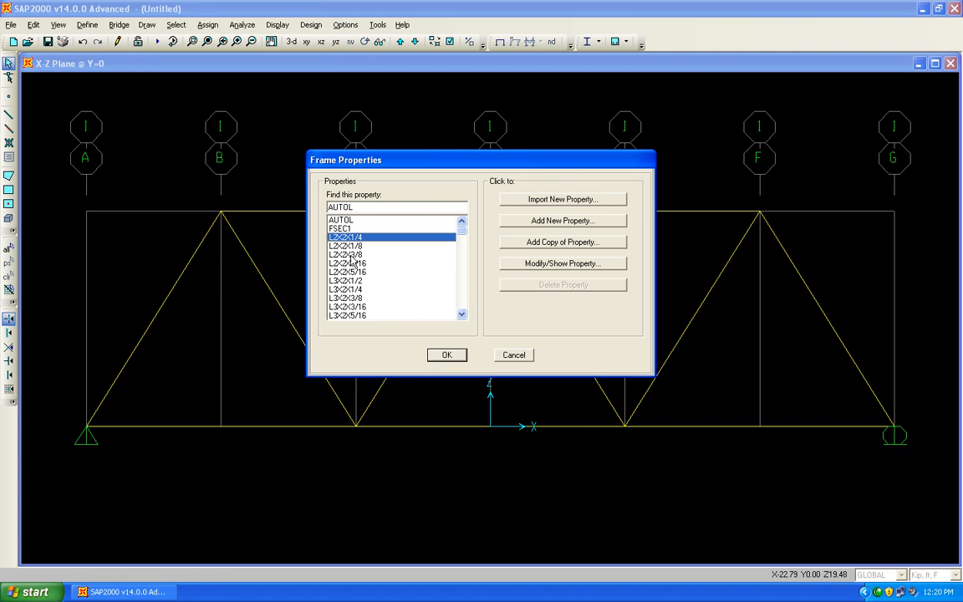
pyautogui.click(438, 356)
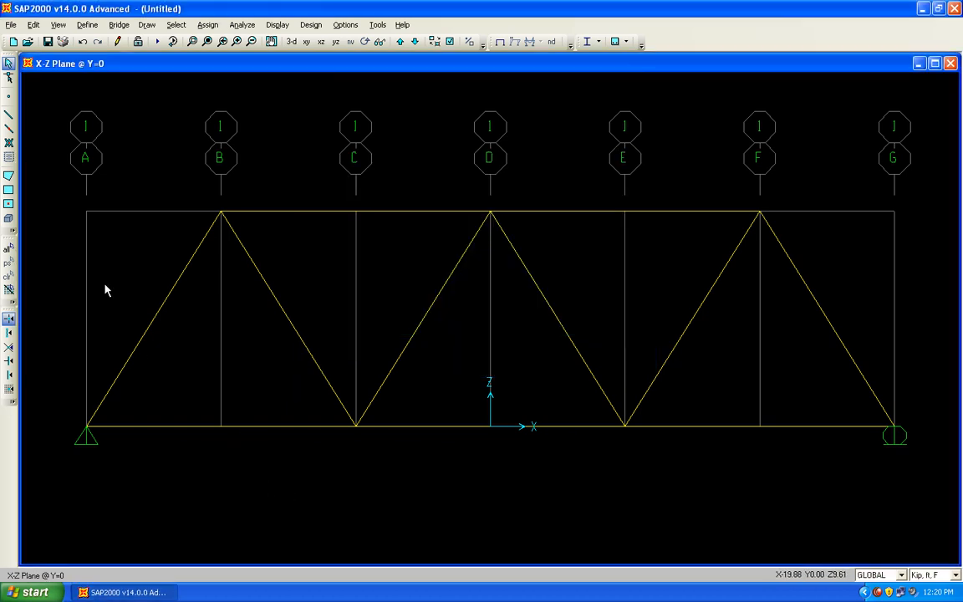
# - Add a load pattern named LIVE of type LIVE with a self weight multiplier of 0
pyautogui.click(87, 24)
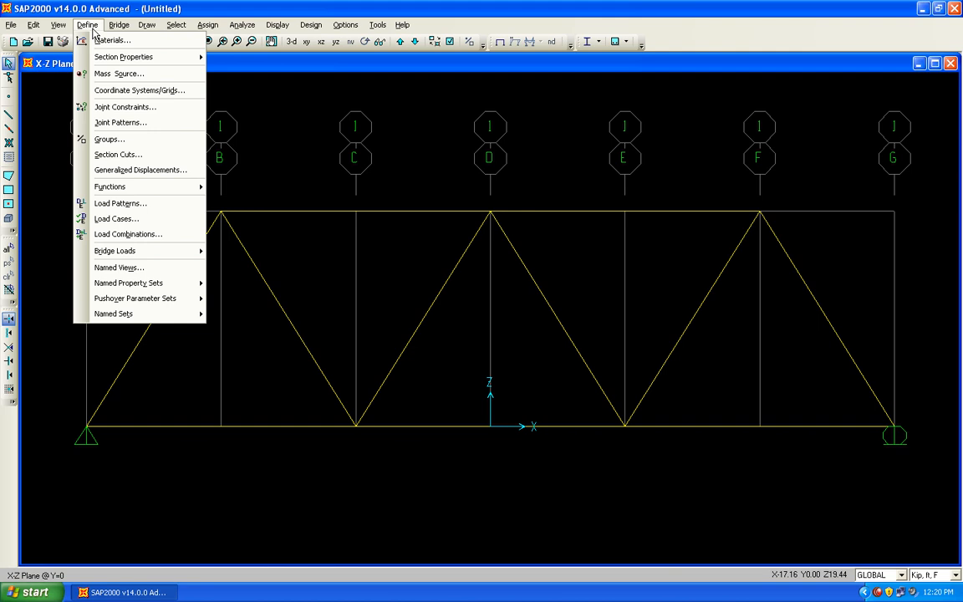
pyautogui.click(131, 203)
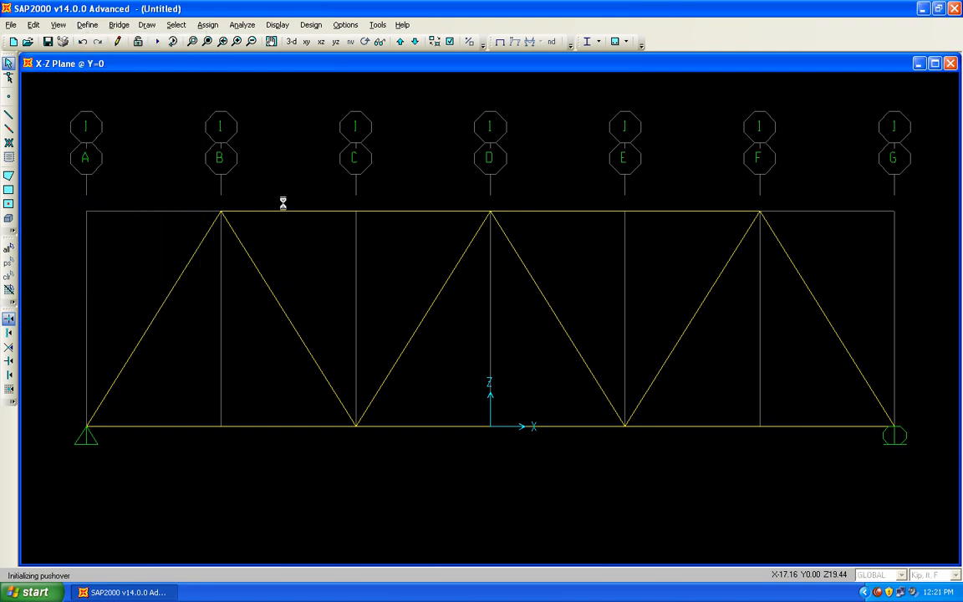
pyautogui.doubleClick(281, 267)
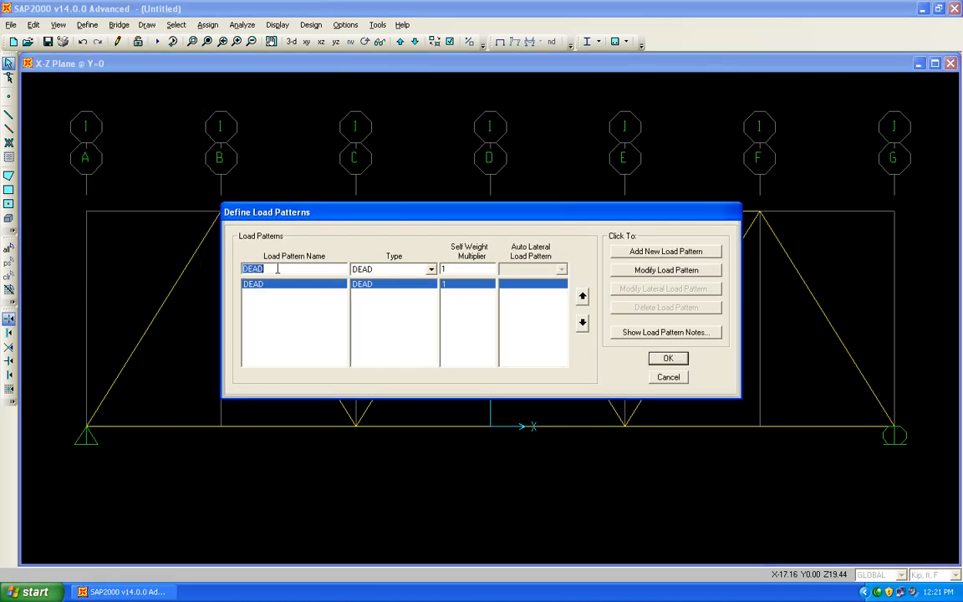
pyautogui.write('LIVE')
pyautogui.click(399, 268)
pyautogui.click(399, 290)
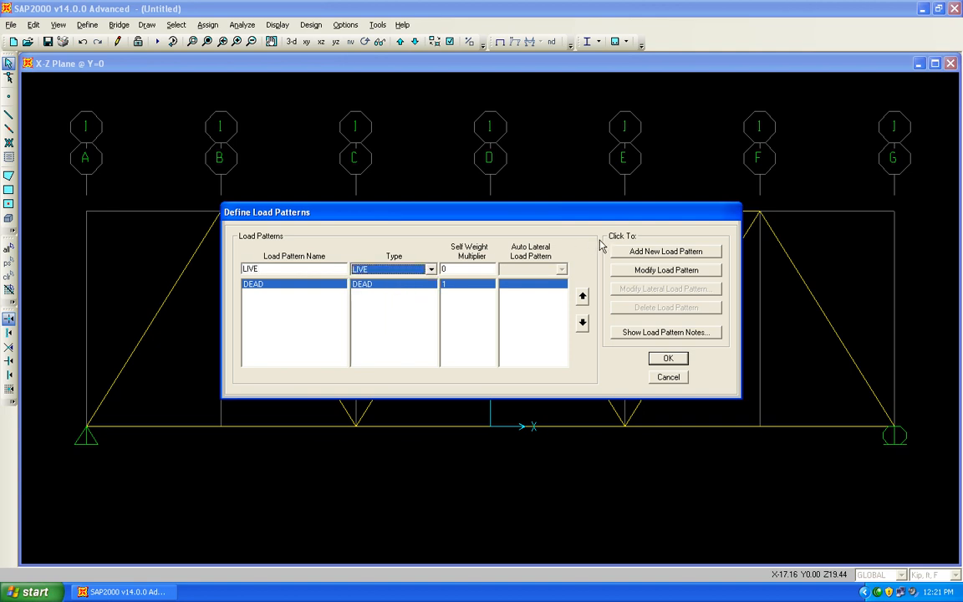
pyautogui.click(637, 250)
pyautogui.click(668, 358)
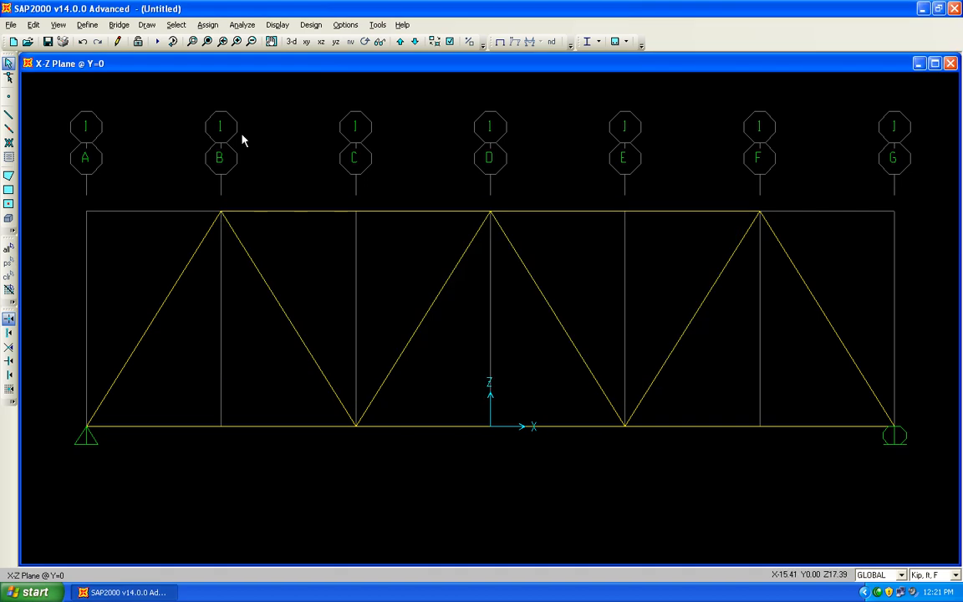
# - Review the steel frame design preferences and accept AISC-LRFD93 as the design code
pyautogui.click(88, 25)
pyautogui.moveTo(345, 25)
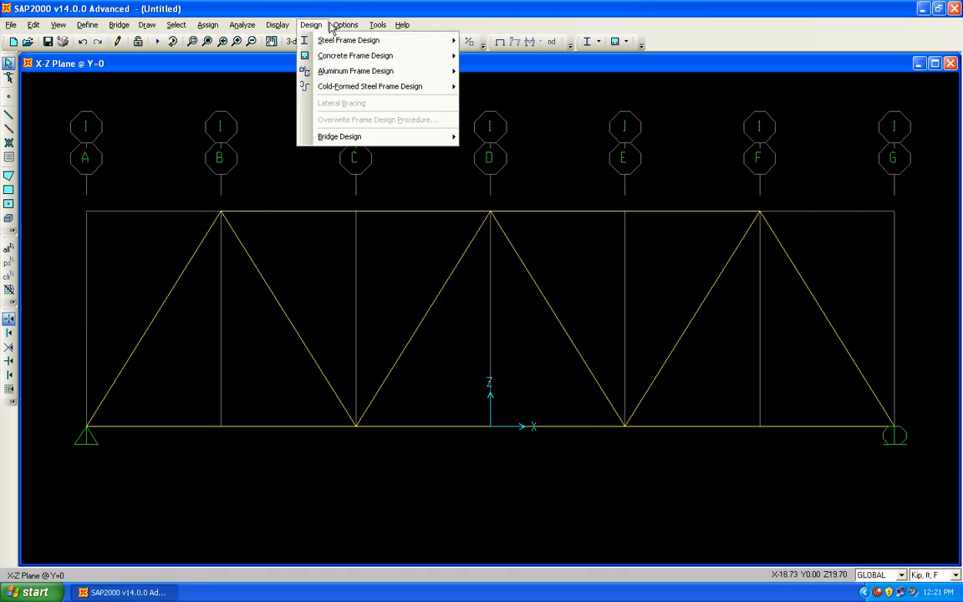
pyautogui.moveTo(311, 26)
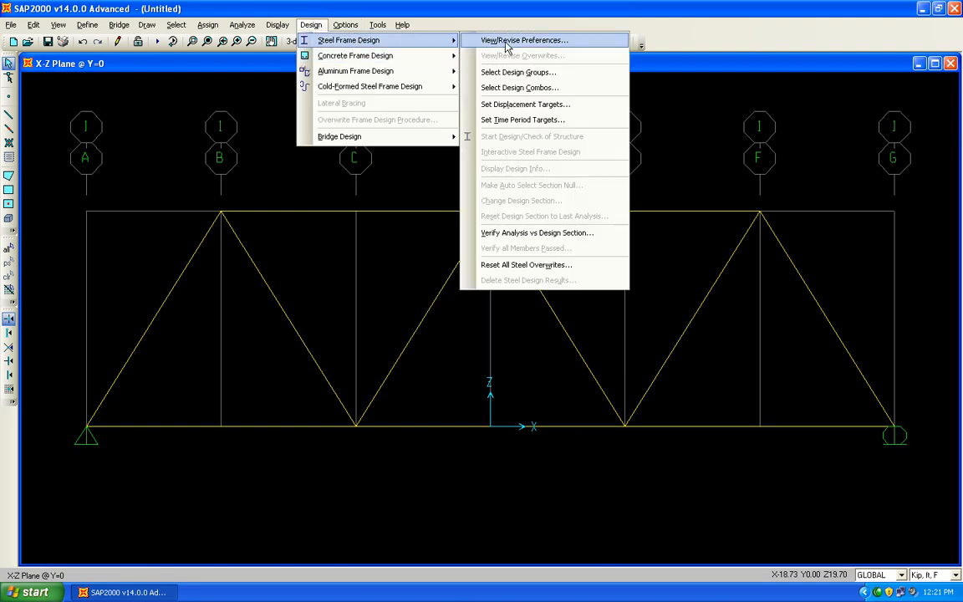
pyautogui.click(508, 42)
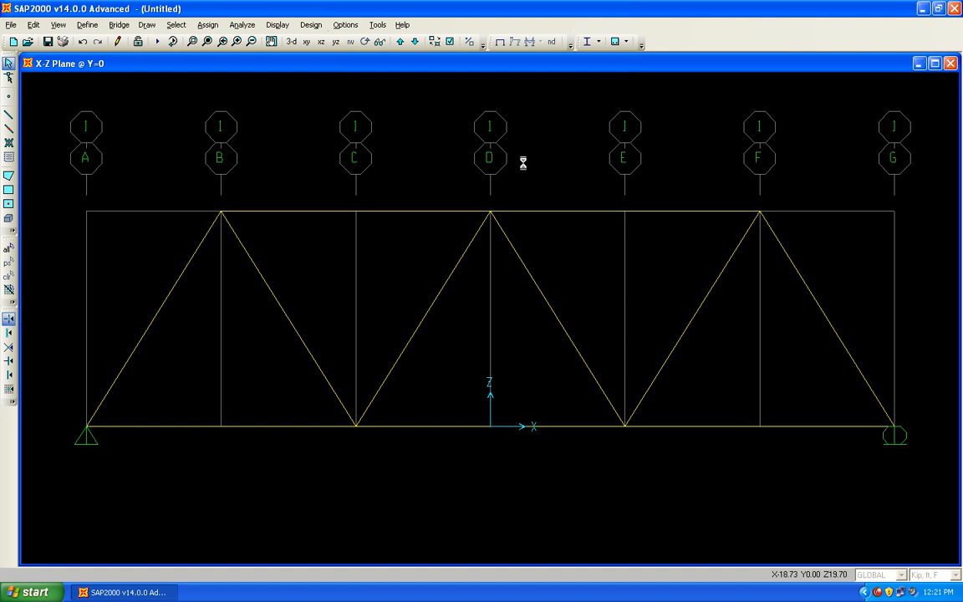
pyautogui.rightClick(877, 594)
pyautogui.click(861, 515)
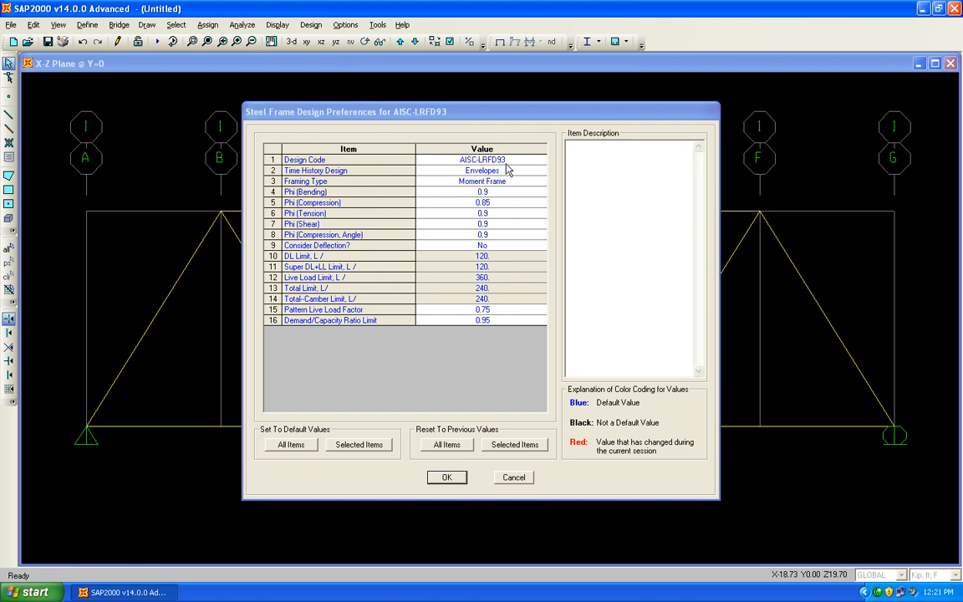
pyautogui.click(447, 477)
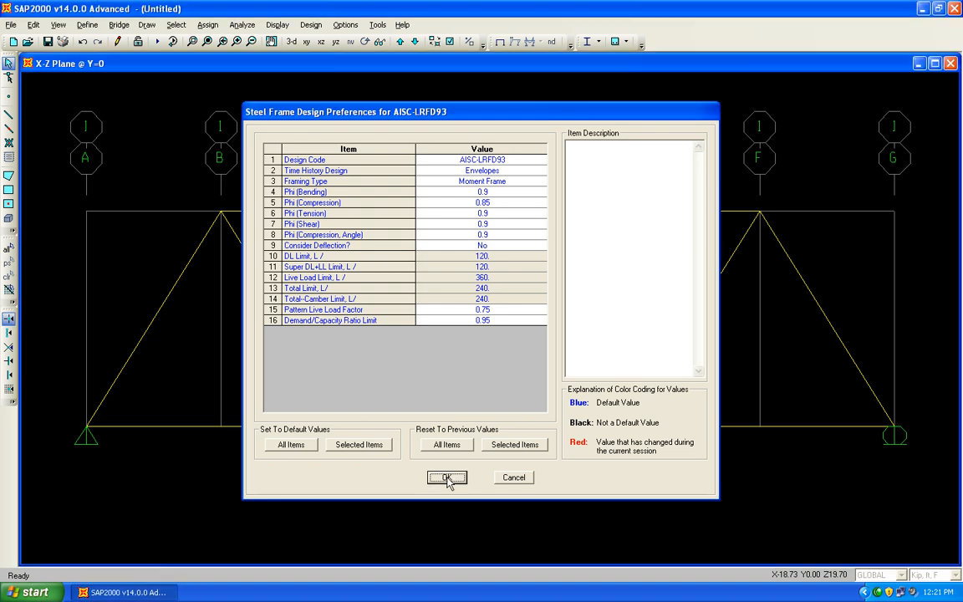
# - Add the code-generated default load combinations for Steel Frame Design
pyautogui.click(97, 28)
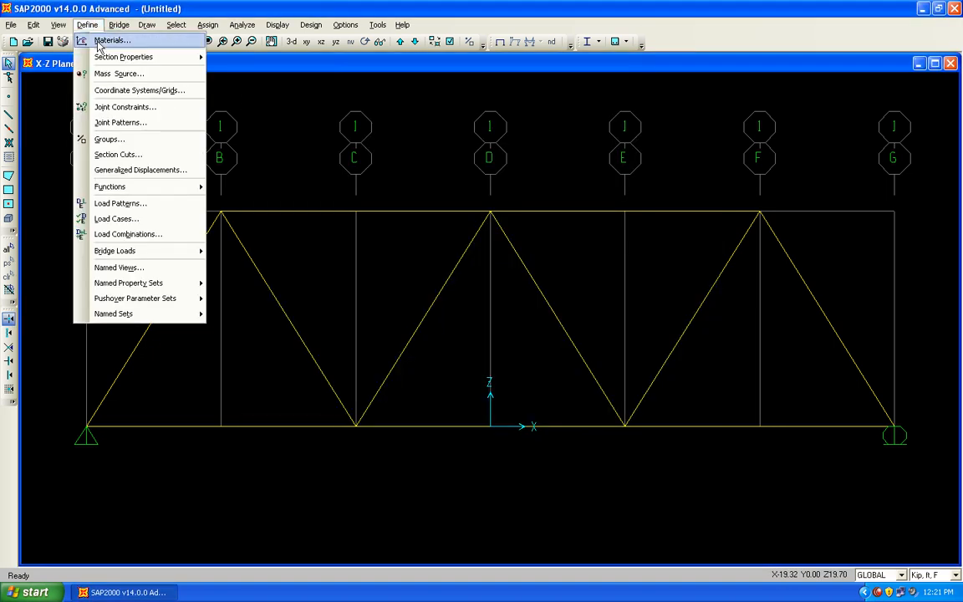
pyautogui.click(163, 238)
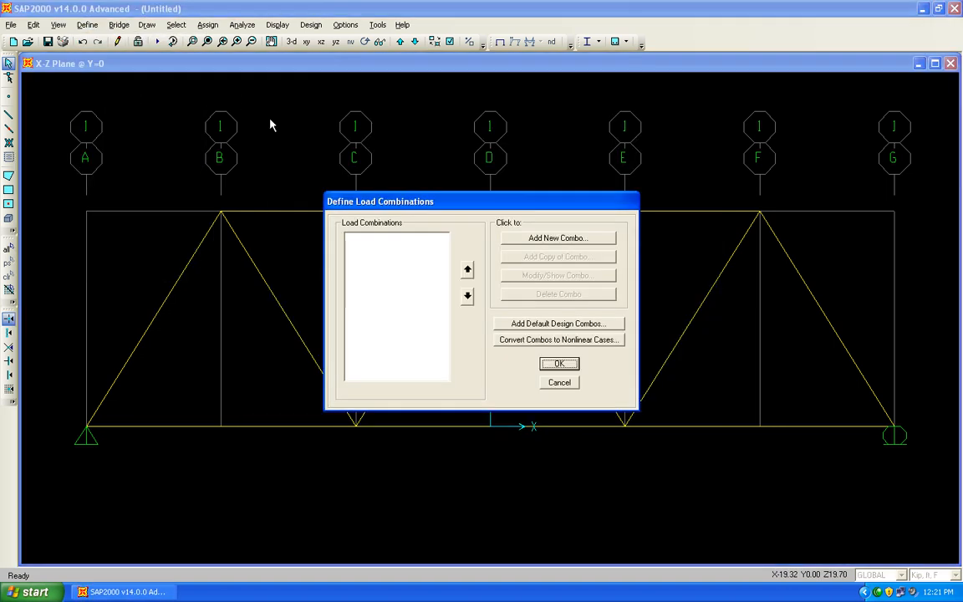
pyautogui.click(569, 332)
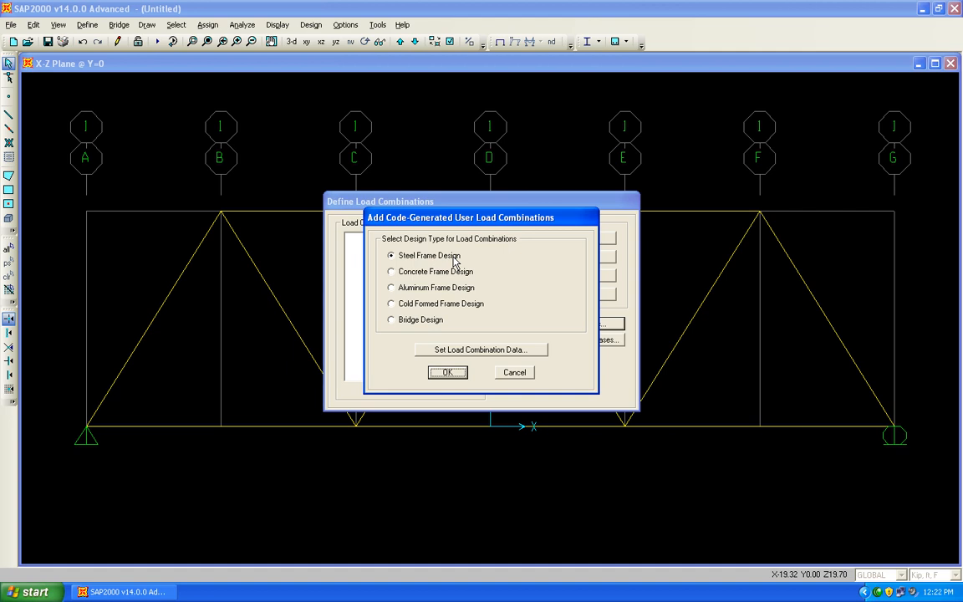
pyautogui.click(445, 372)
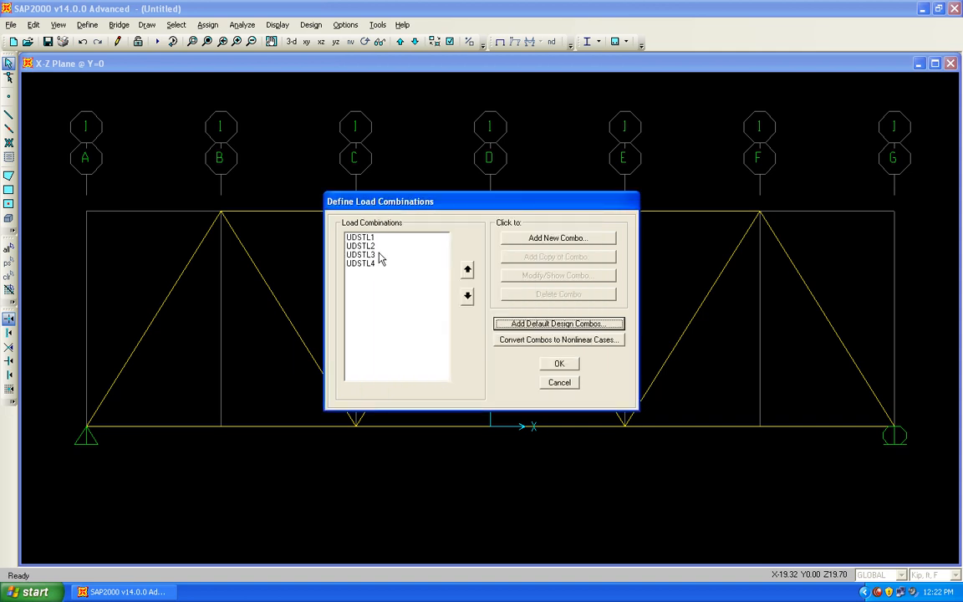
pyautogui.rightClick(876, 592)
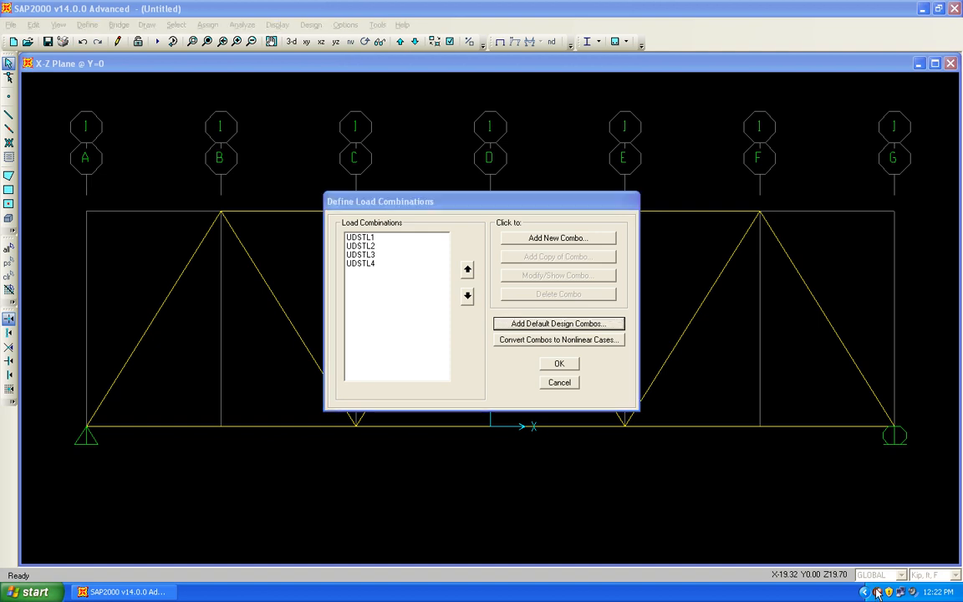
pyautogui.click(853, 515)
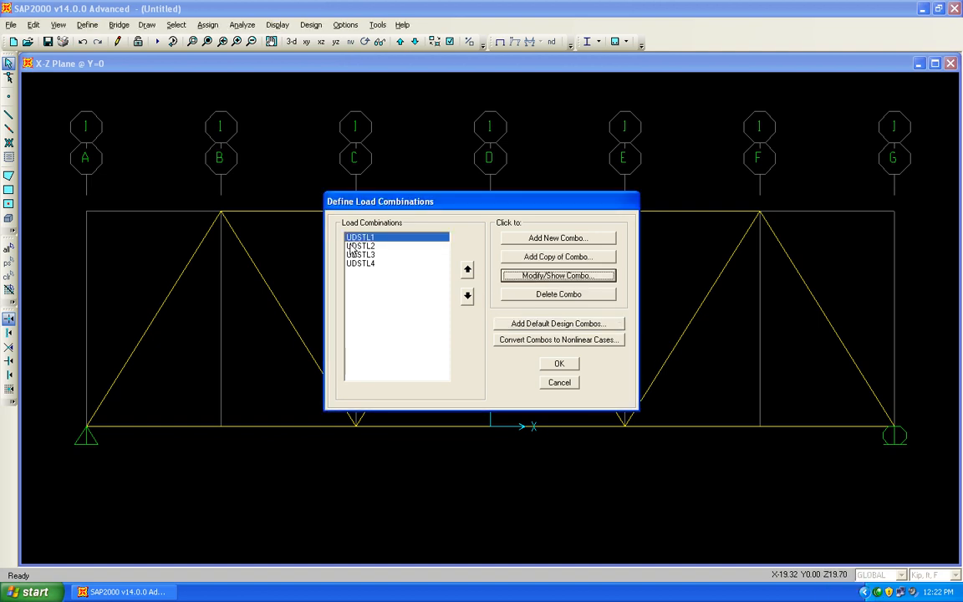
# - Examine the load cases and scale factors of combinations UDSTL1 through UDSTL4, and accept the load combinations
pyautogui.click(526, 275)
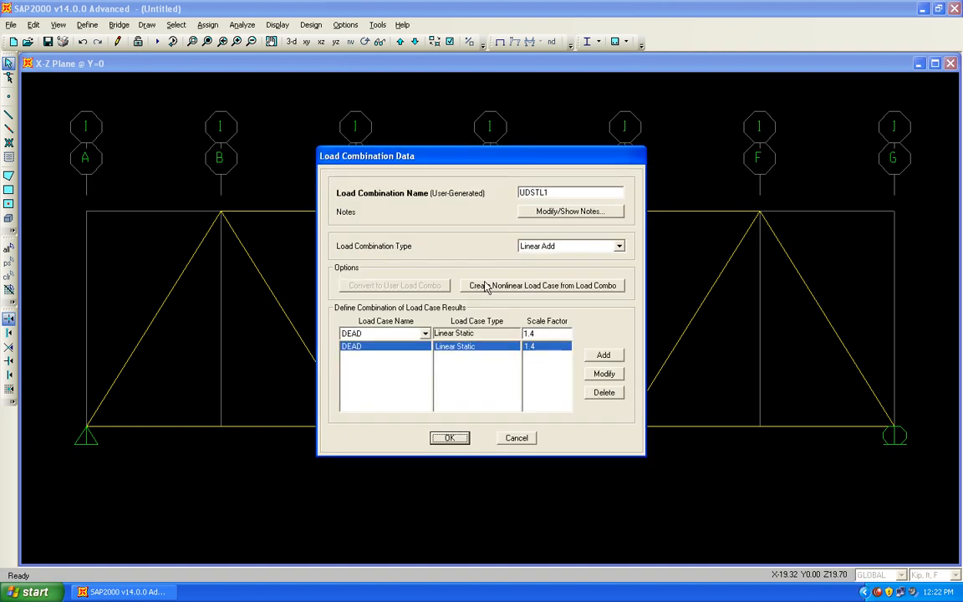
pyautogui.click(526, 439)
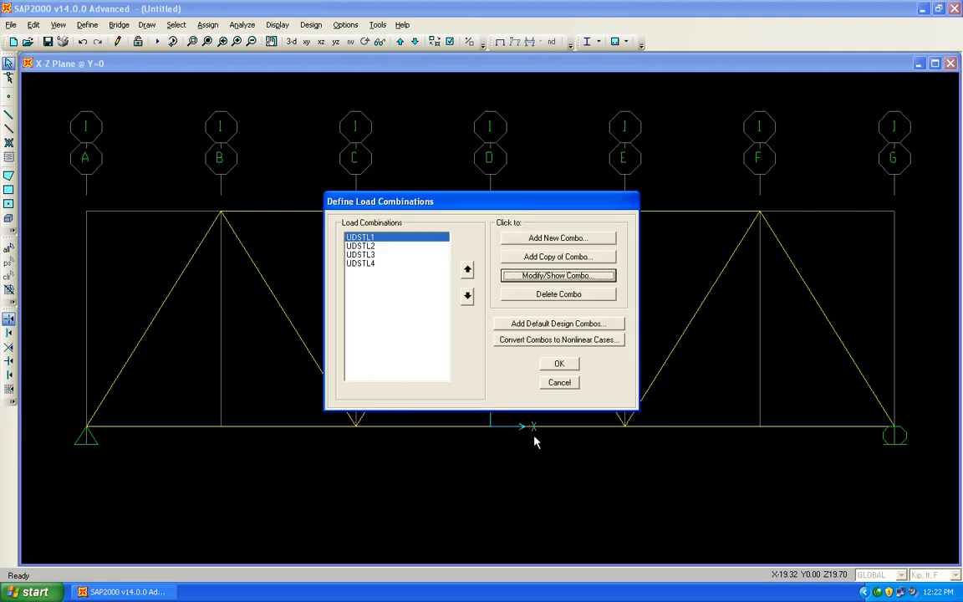
pyautogui.click(367, 246)
pyautogui.click(535, 275)
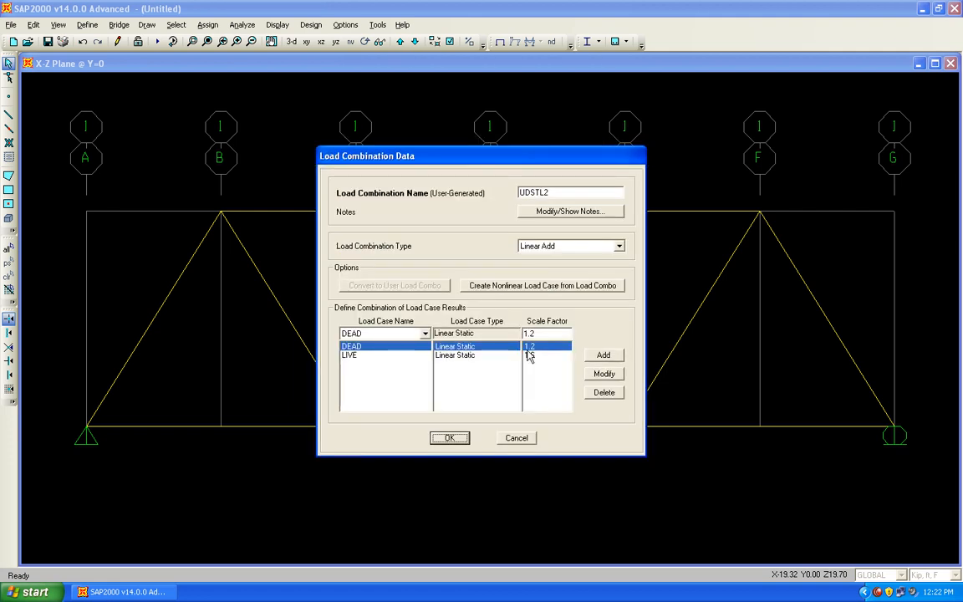
pyautogui.click(519, 439)
pyautogui.click(388, 254)
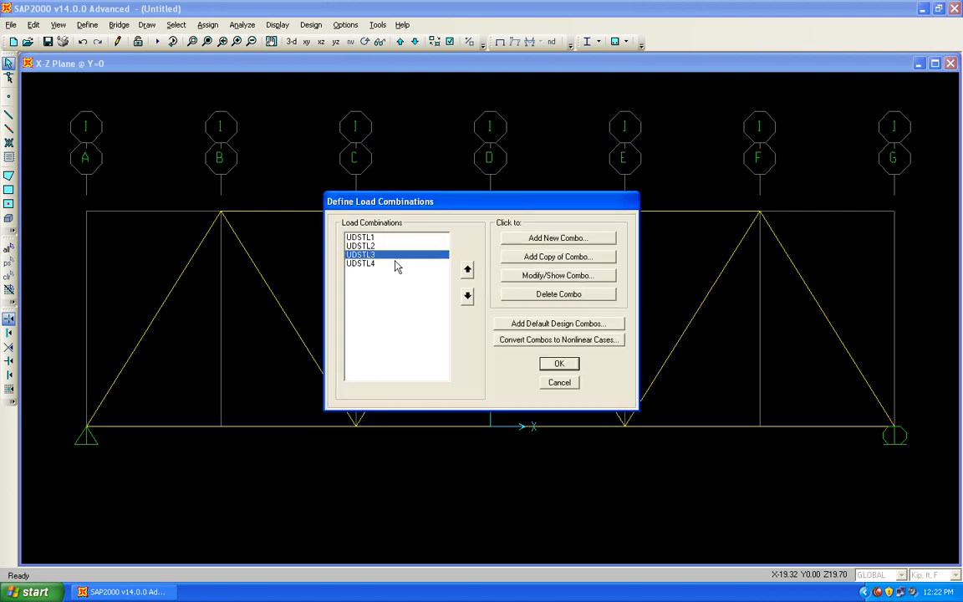
pyautogui.click(548, 276)
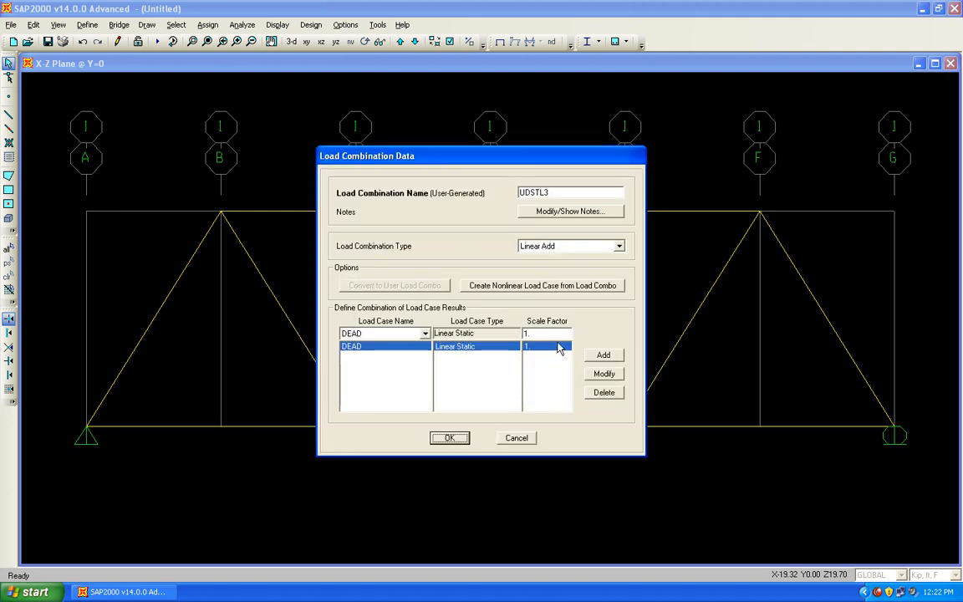
pyautogui.click(515, 438)
pyautogui.click(383, 265)
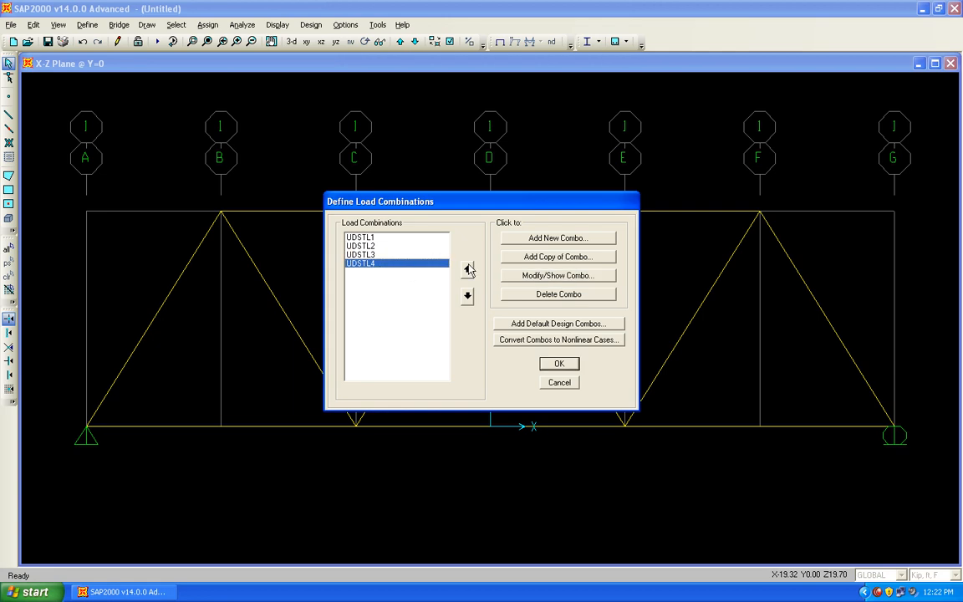
pyautogui.click(535, 276)
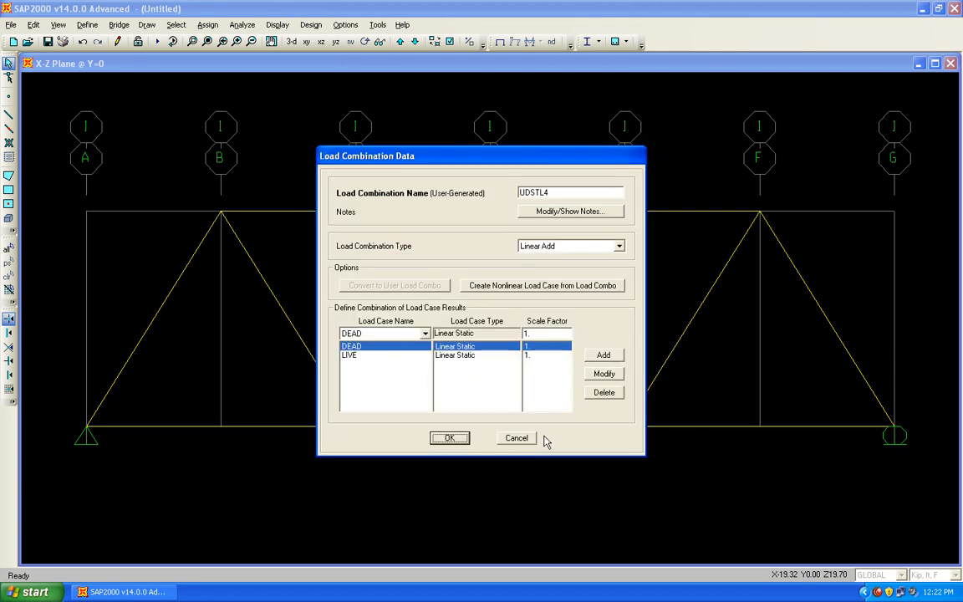
pyautogui.click(518, 437)
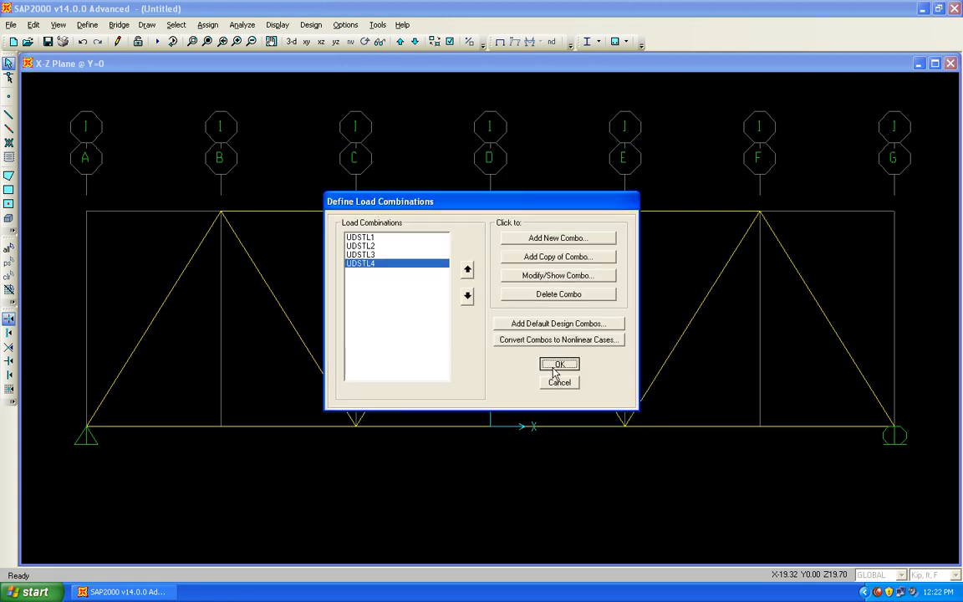
pyautogui.click(552, 367)
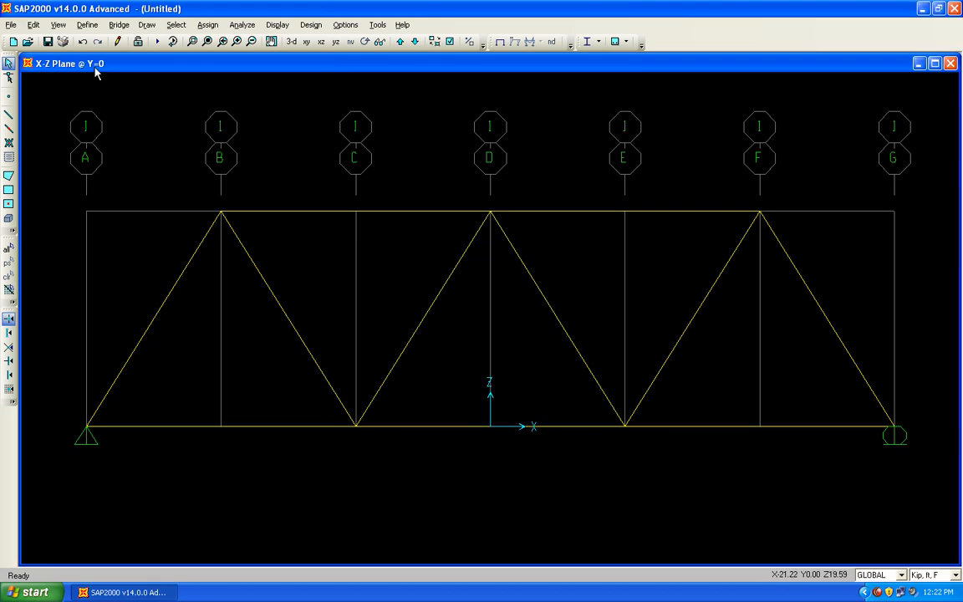
# - Start saving the model in My Documents under sapTutSummer09 and create and open a new folder named SteelTruss
pyautogui.click(47, 42)
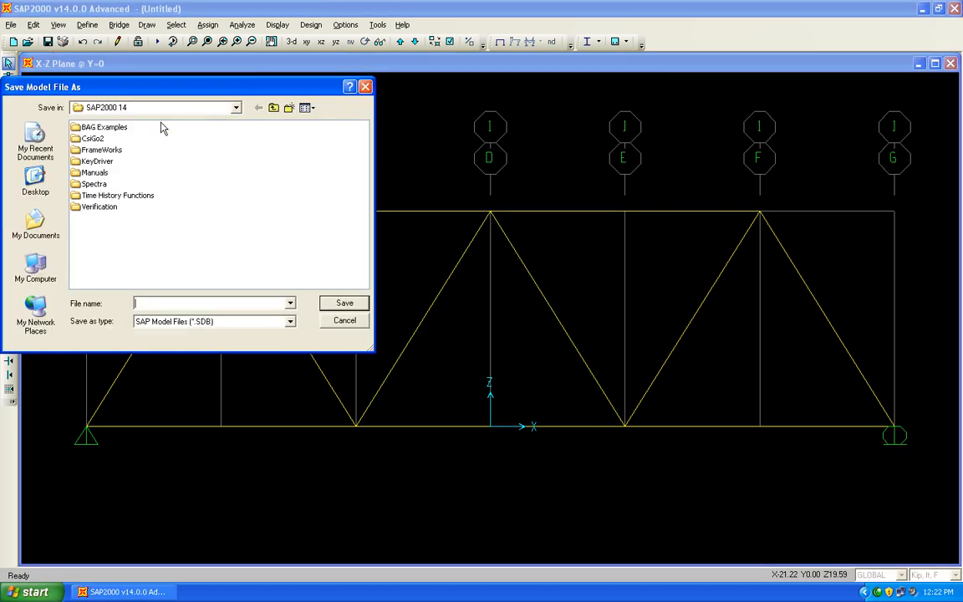
pyautogui.click(32, 240)
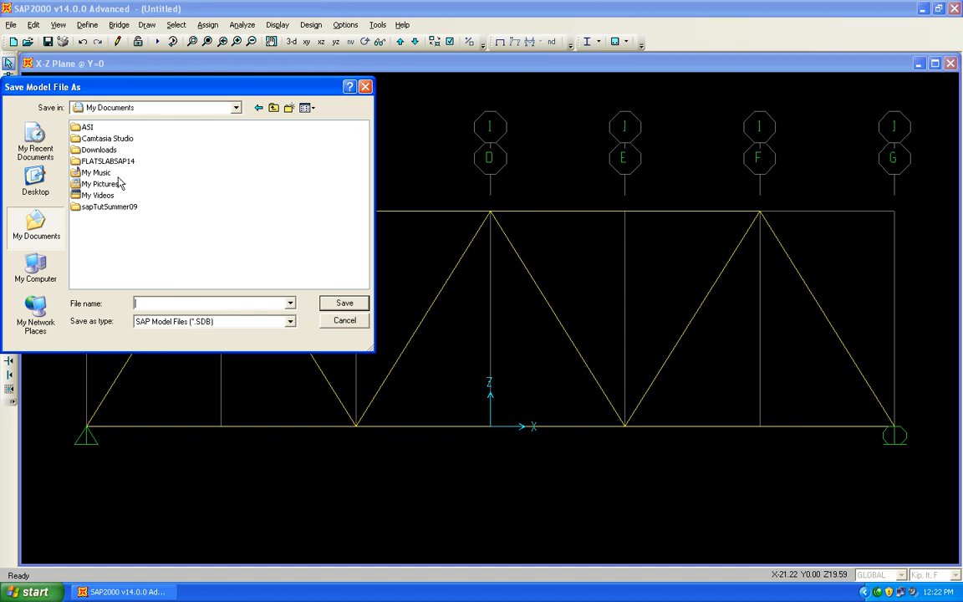
pyautogui.doubleClick(123, 211)
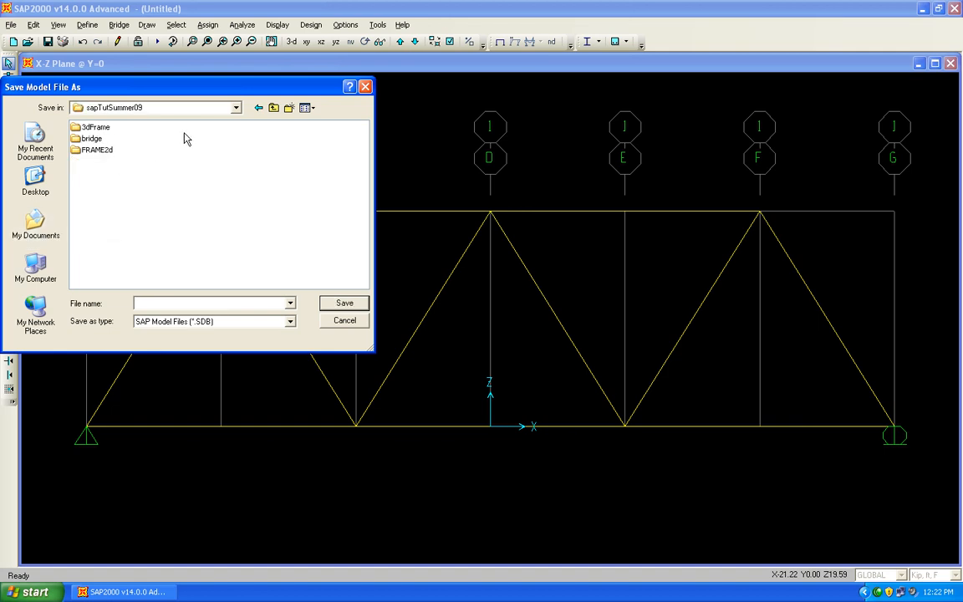
pyautogui.click(287, 108)
pyautogui.write('SteelTruss')
pyautogui.press('Return')
pyautogui.press('Return')
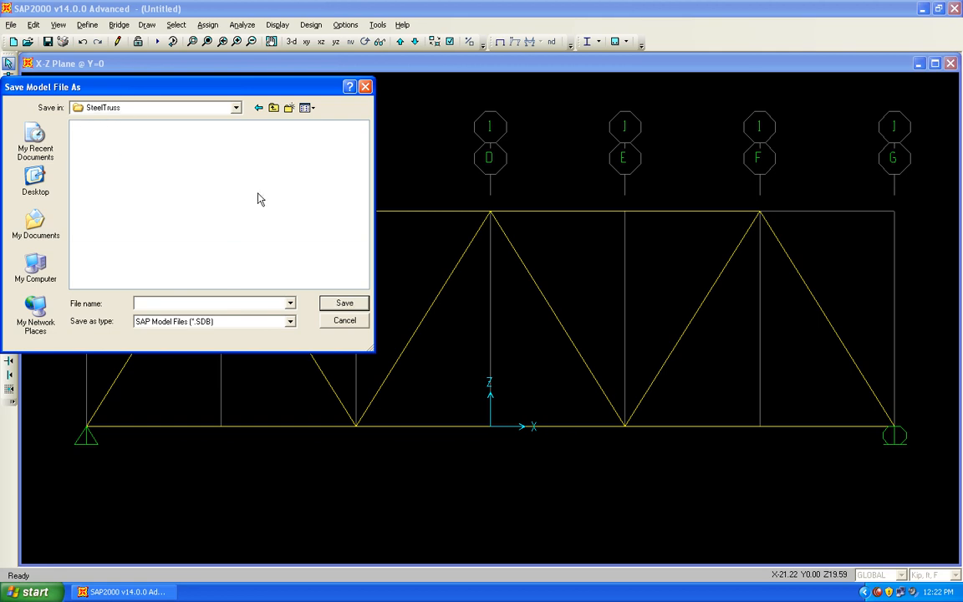
# - Create a subfolder named stsap inside SteelTruss and save the model in it as st
pyautogui.click(289, 107)
pyautogui.write('stsap')
pyautogui.press('Return')
pyautogui.press('Return')
pyautogui.click(176, 303)
pyautogui.write('st')
pyautogui.click(338, 302)
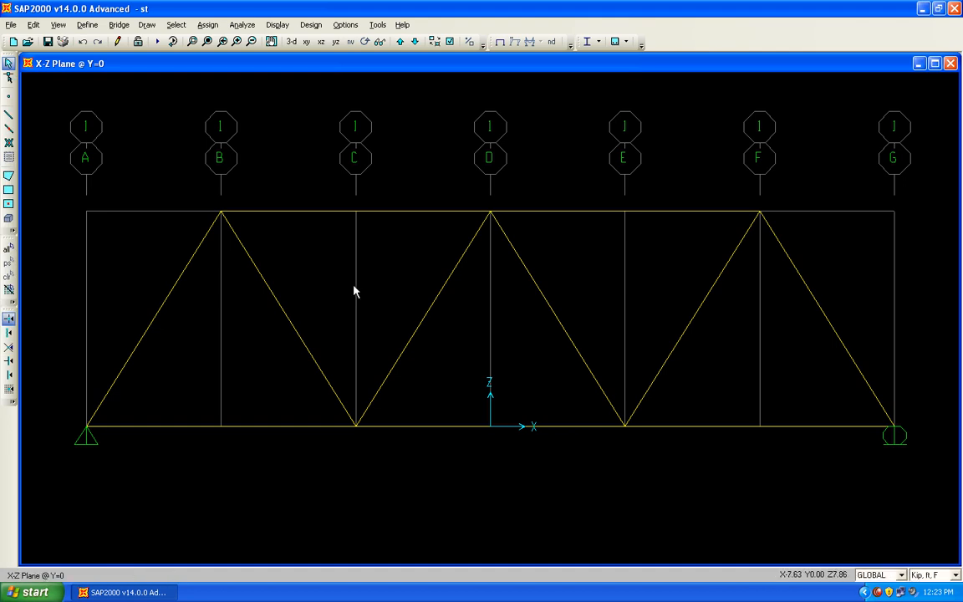
# - Turn on the shrunken object display and delete the two top chord and three bottom chord frames
pyautogui.click(434, 42)
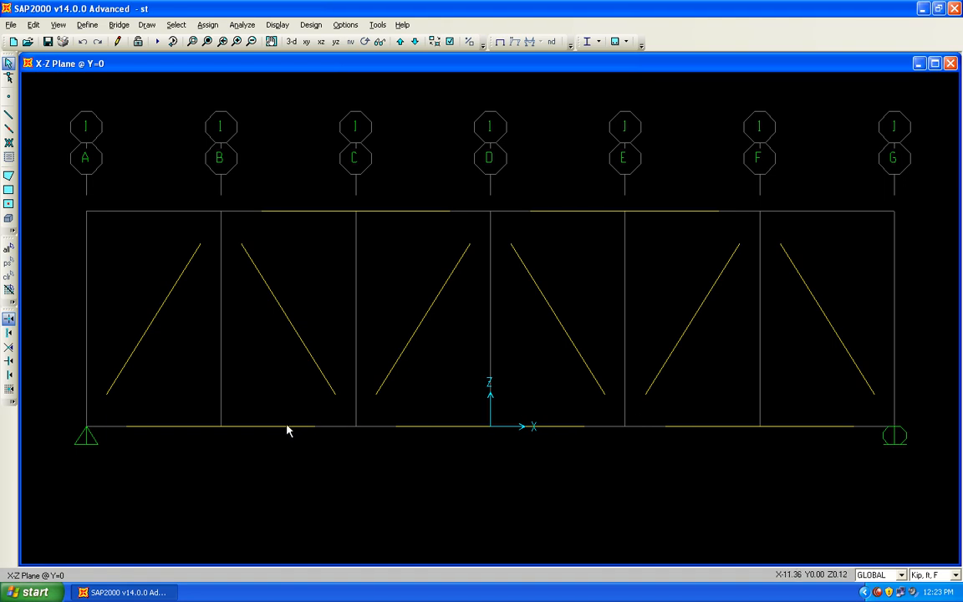
pyautogui.click(366, 210)
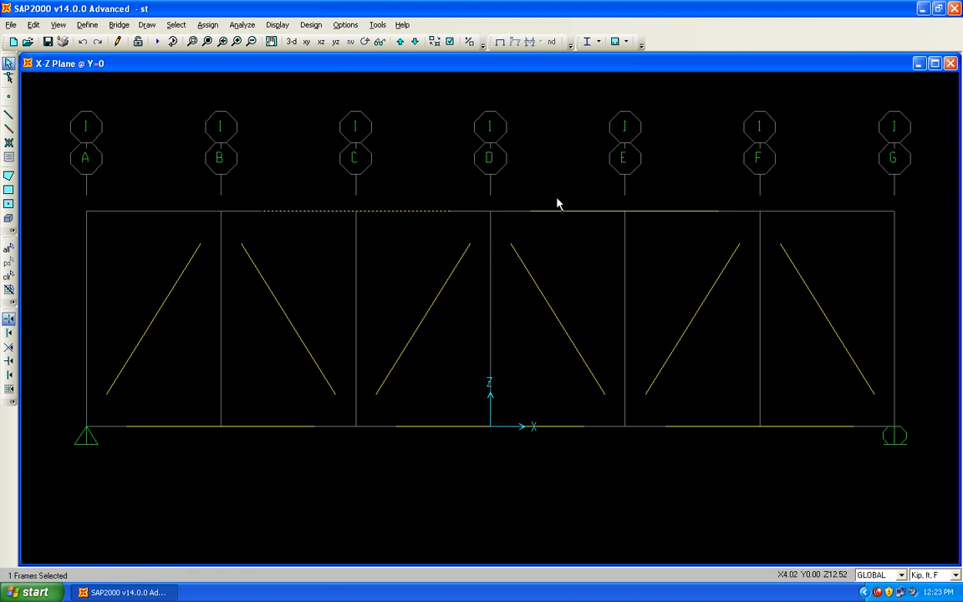
pyautogui.click(587, 216)
pyautogui.click(437, 428)
pyautogui.click(264, 431)
pyautogui.click(741, 427)
pyautogui.press('Delete')
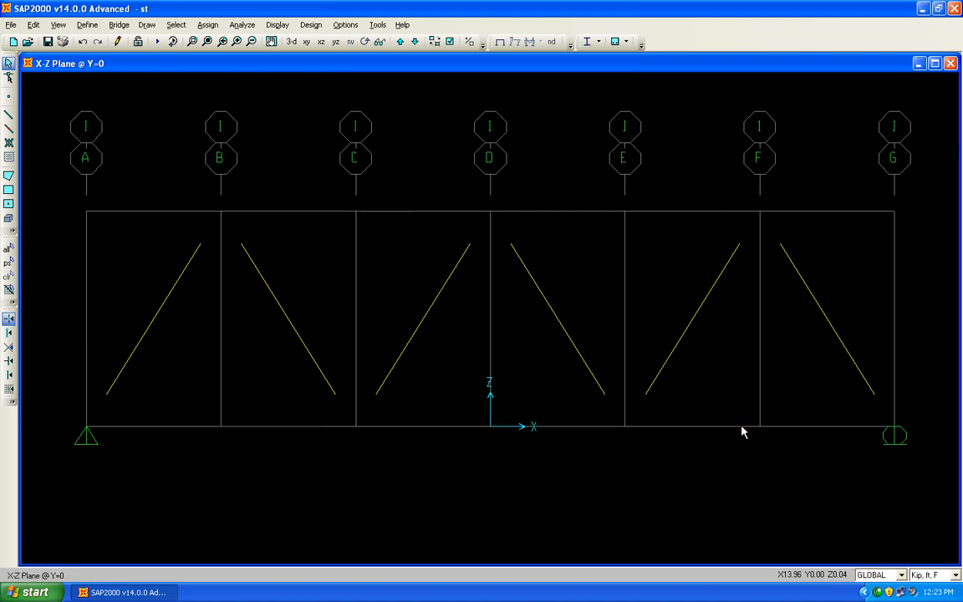
# - Quick draw AUTOL frames in each bottom chord bay from A to G and top chord bay from B to G, plus the vertical at B
pyautogui.click(8, 129)
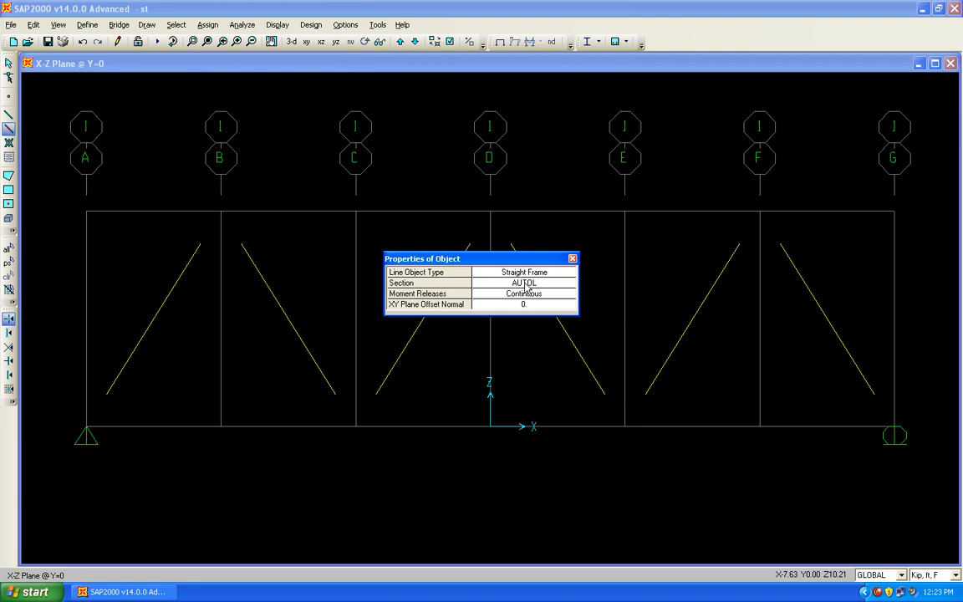
pyautogui.moveTo(78, 411); pyautogui.dragTo(920, 455)
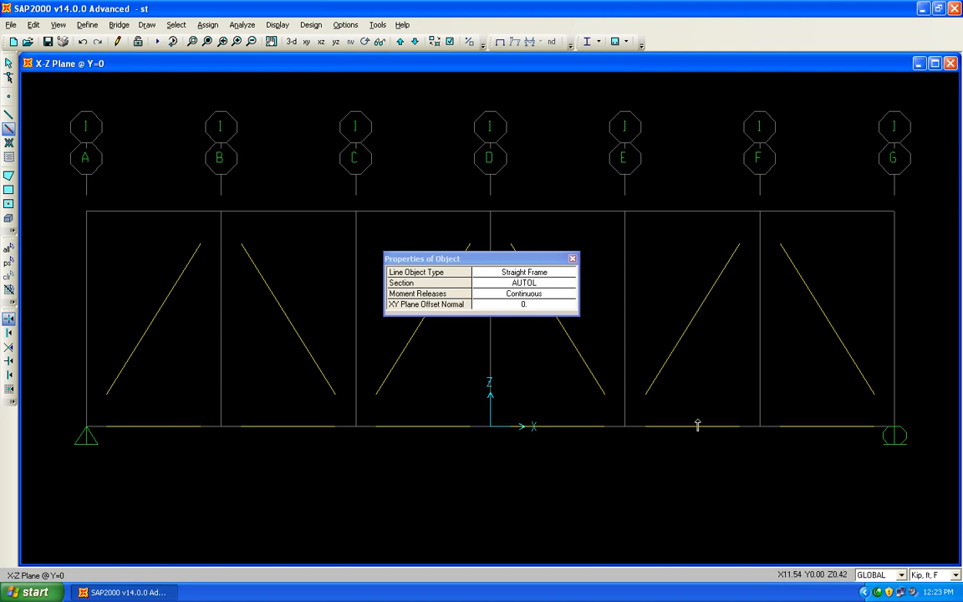
pyautogui.moveTo(457, 237); pyautogui.dragTo(836, 215)
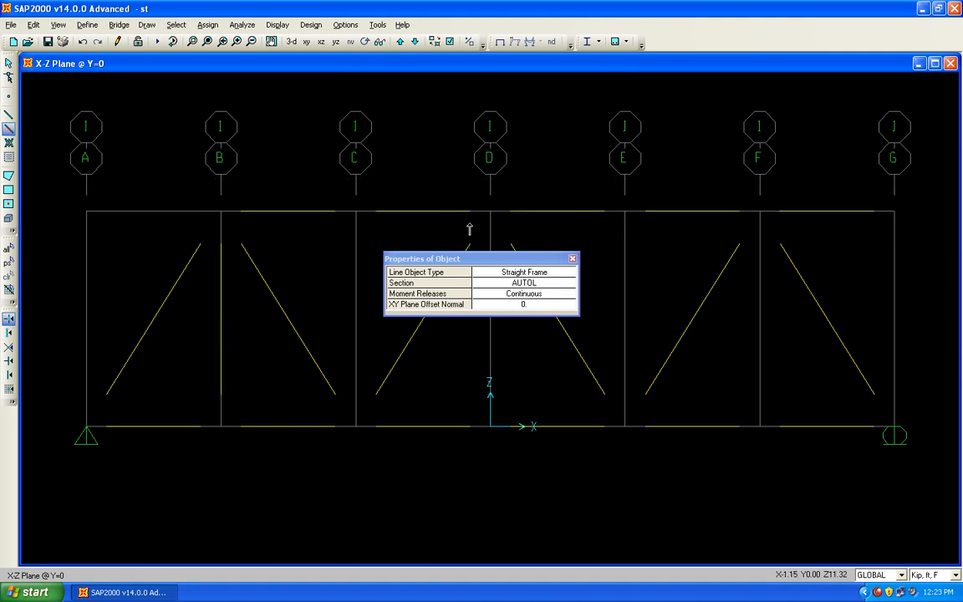
# - Quick draw vertical AUTOL frames on grid lines D and F, and turn off the shrunken object display
pyautogui.moveTo(477, 259); pyautogui.dragTo(445, 75)
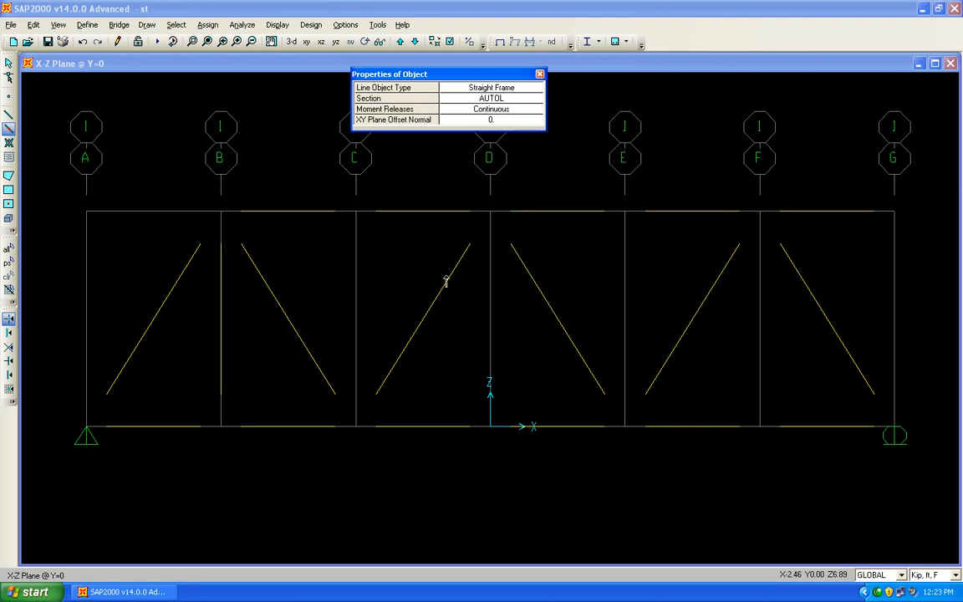
pyautogui.click(490, 321)
pyautogui.click(760, 322)
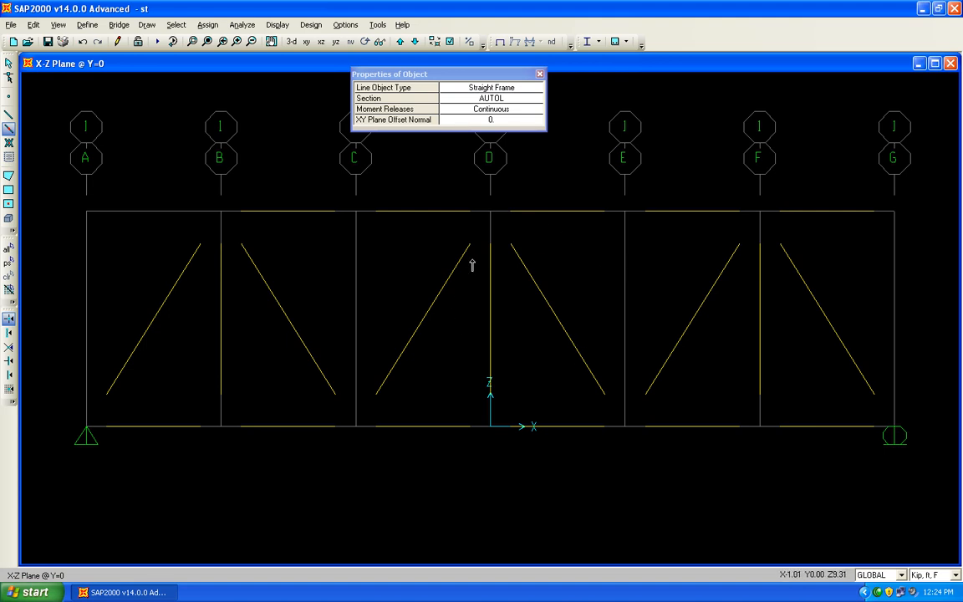
pyautogui.click(539, 74)
pyautogui.click(435, 42)
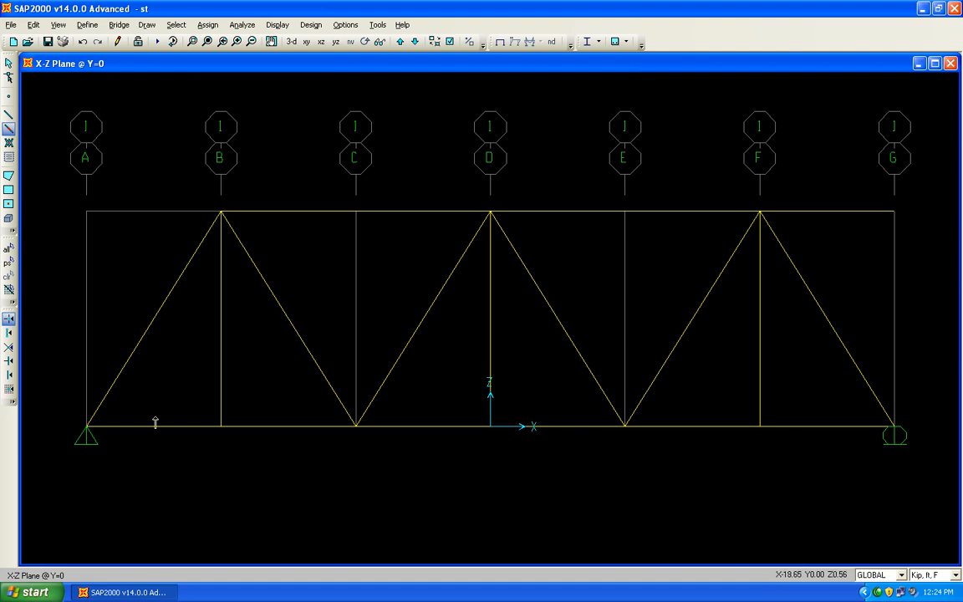
# - Examine the length and end joint coordinates of the bottom chord member between grid lines A and B
pyautogui.click(7, 78)
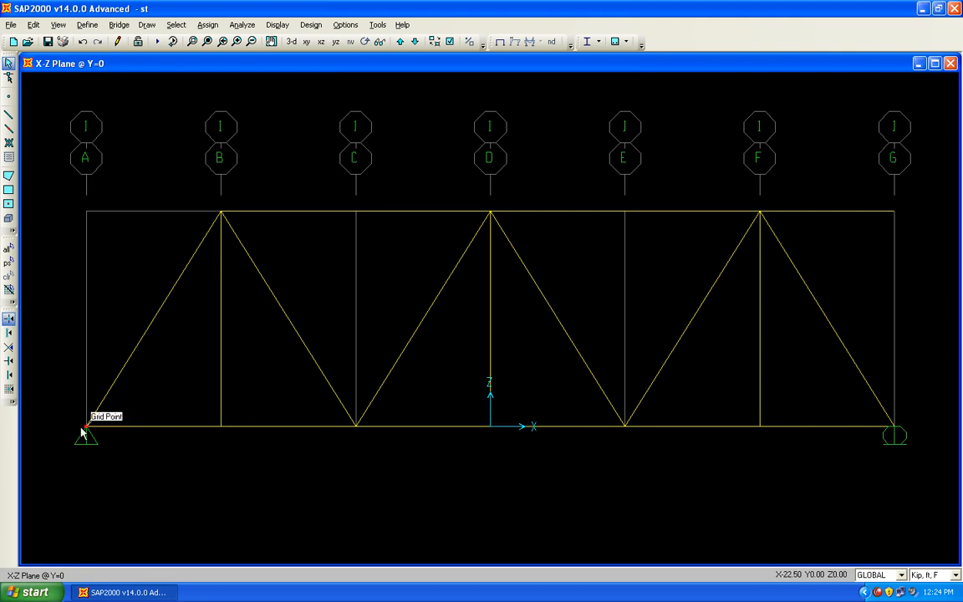
pyautogui.rightClick(144, 430)
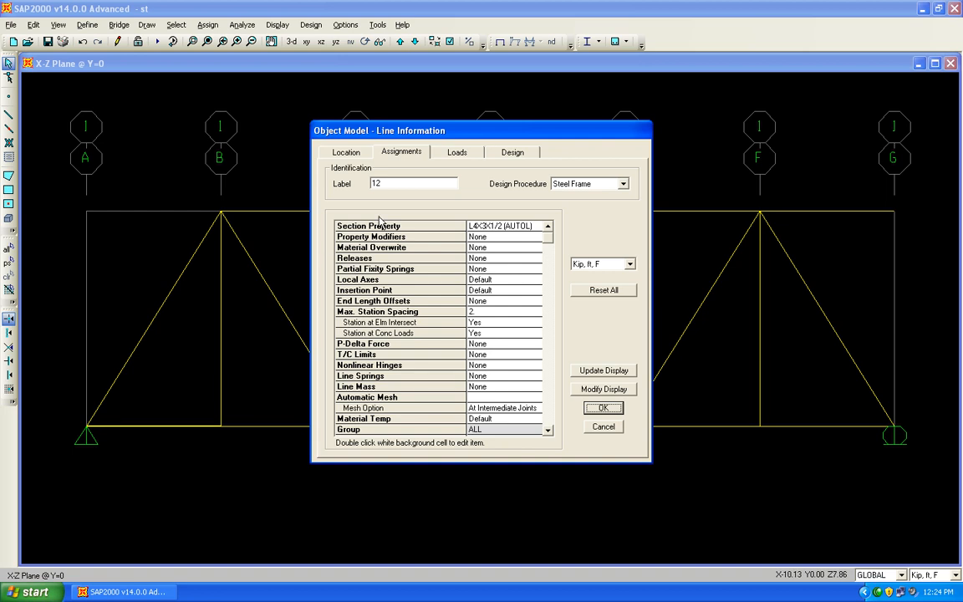
pyautogui.click(343, 152)
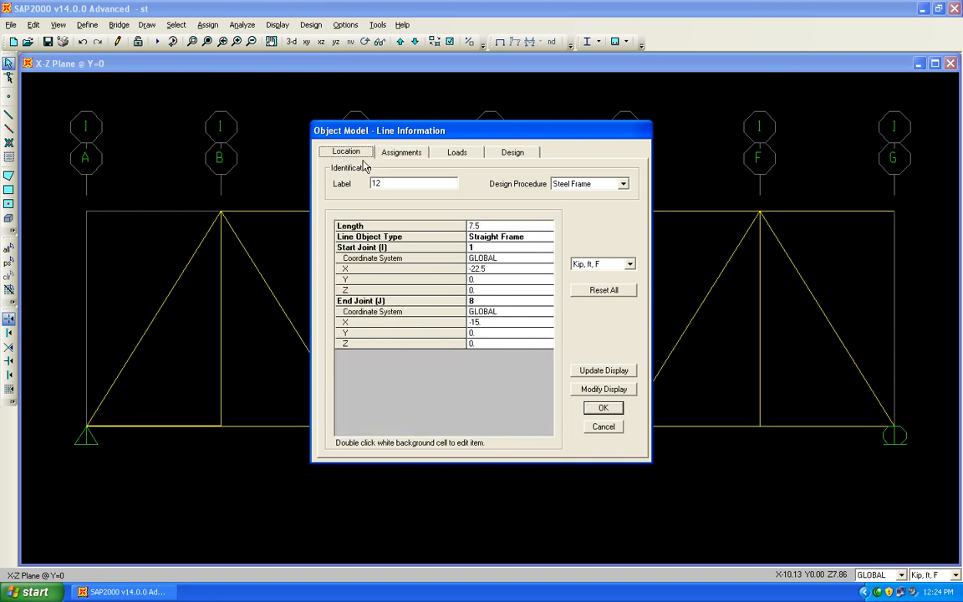
pyautogui.click(603, 427)
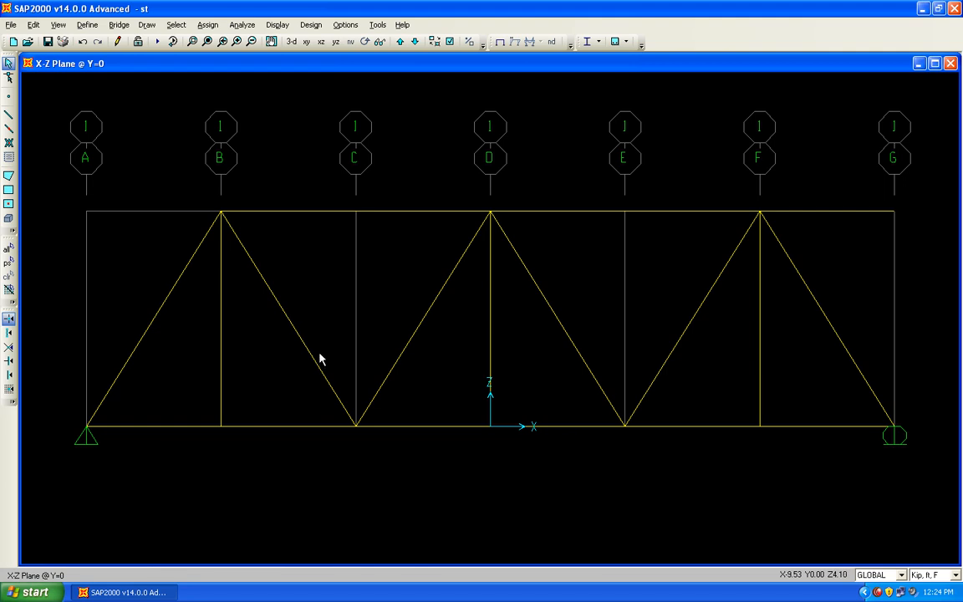
# - Save the model and delete the extra top chord frame between grid lines F and G
pyautogui.click(48, 42)
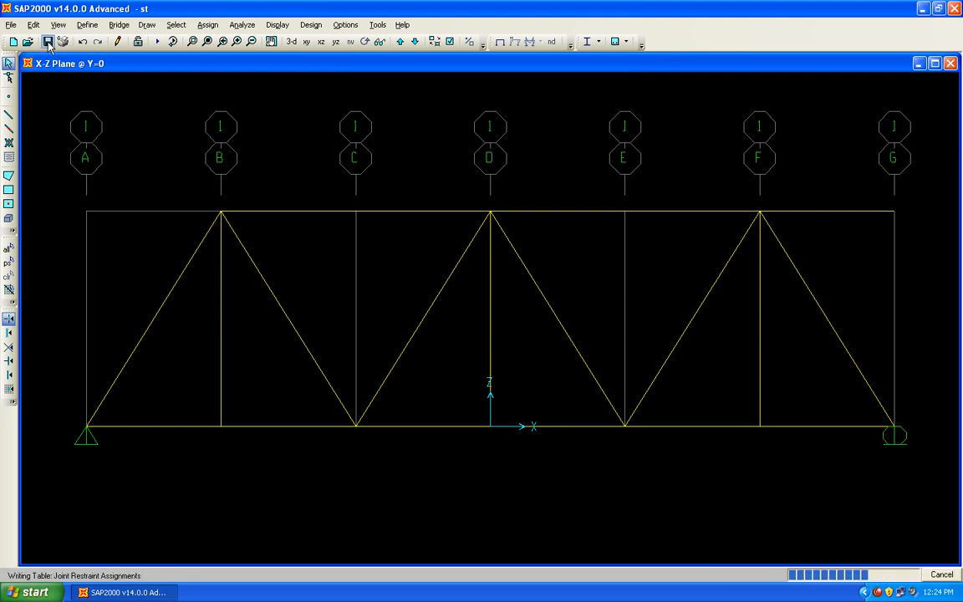
pyautogui.click(830, 214)
pyautogui.click(830, 219)
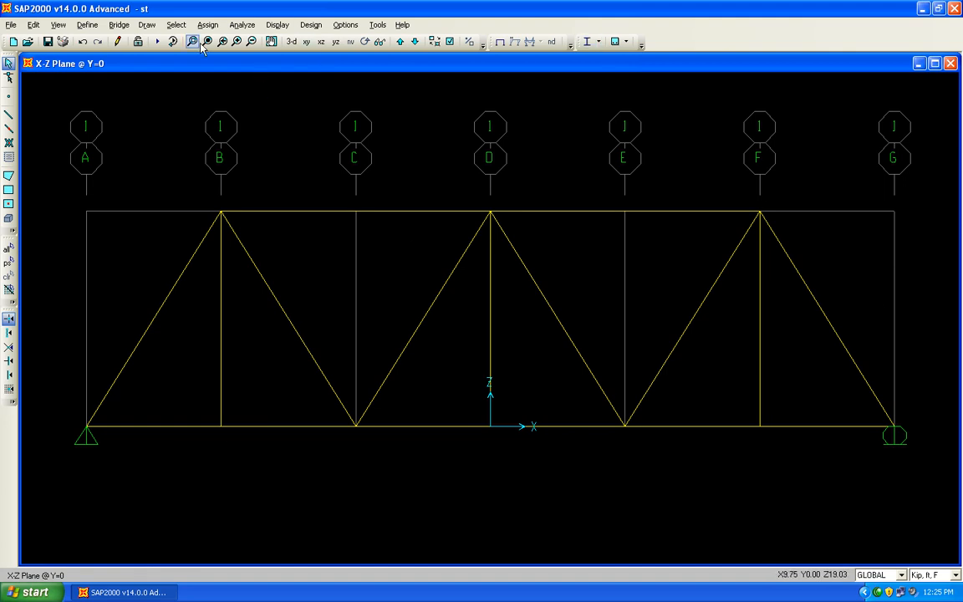
# - Assign the AUTOL frame section to all members of the truss
pyautogui.moveTo(949, 192); pyautogui.dragTo(77, 439)
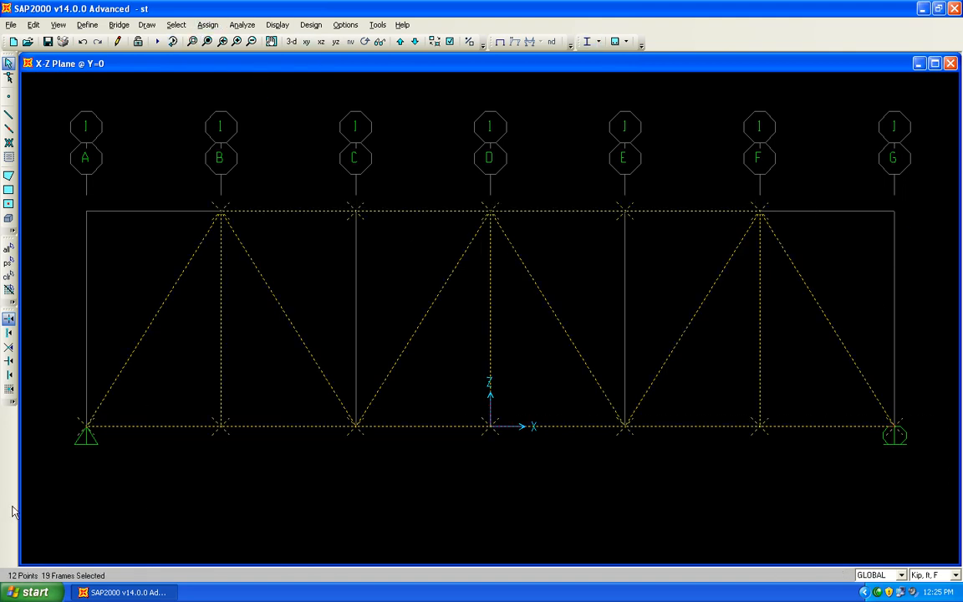
pyautogui.click(207, 25)
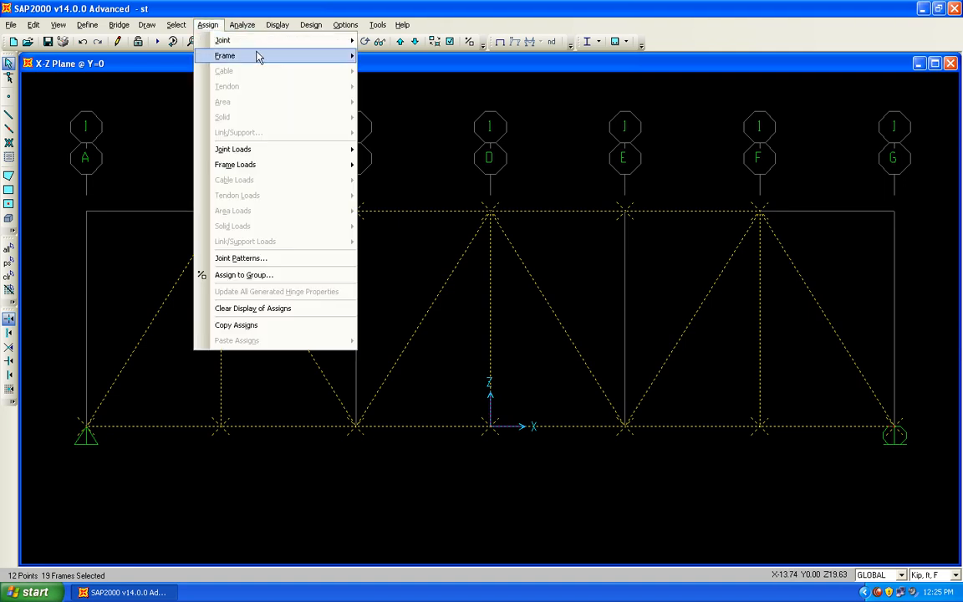
pyautogui.moveTo(231, 51)
pyautogui.click(347, 53)
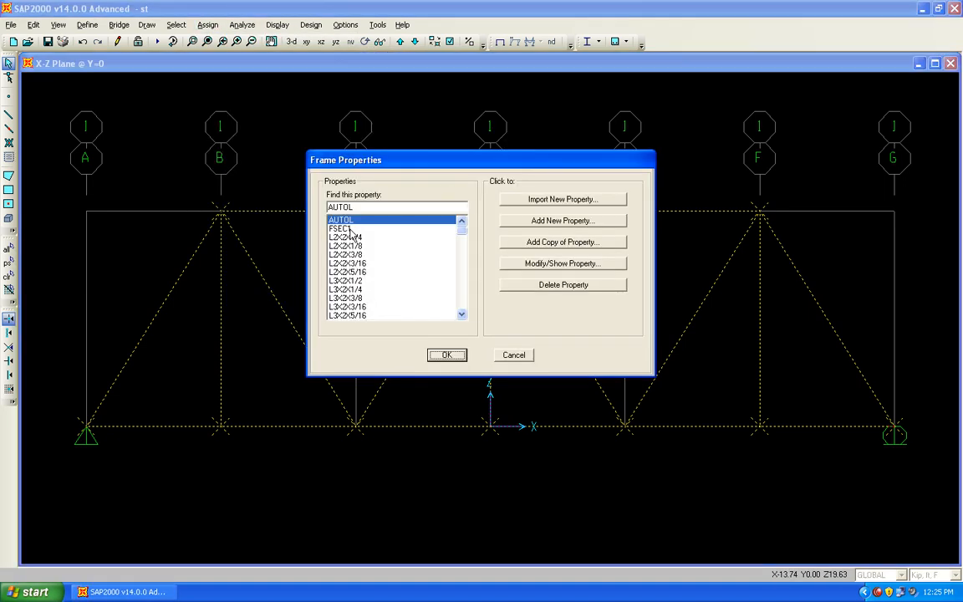
pyautogui.click(447, 355)
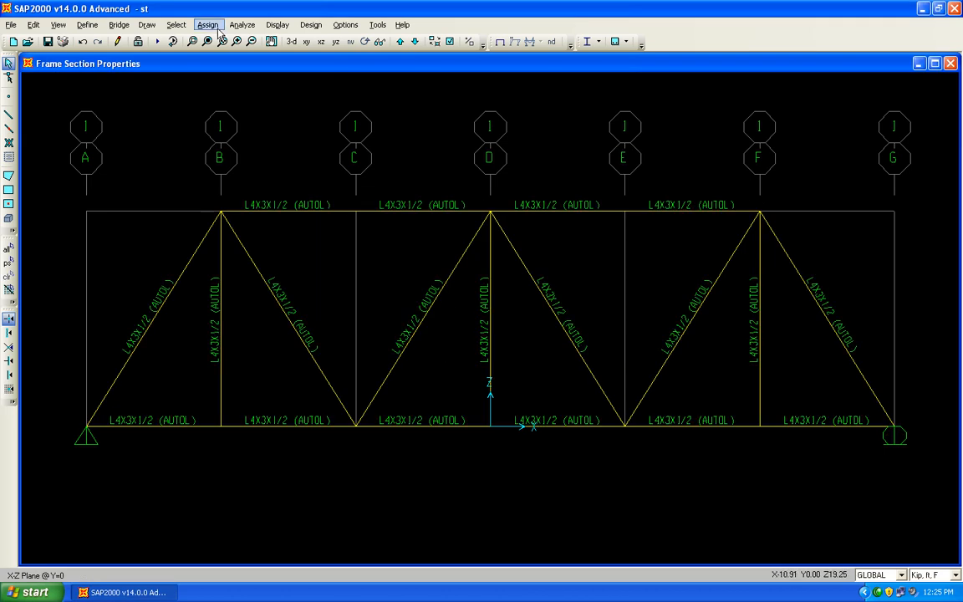
pyautogui.click(7, 248)
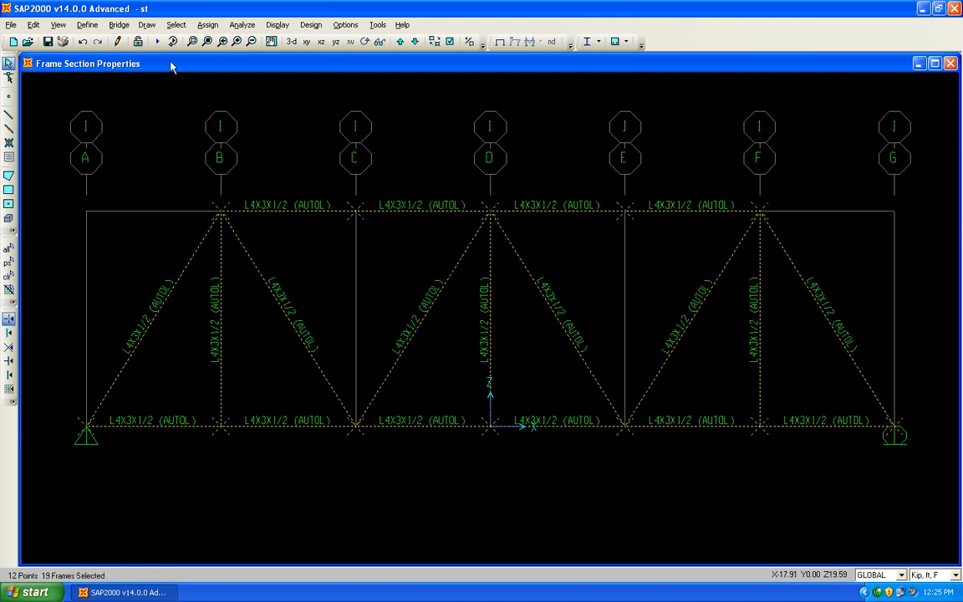
pyautogui.click(207, 24)
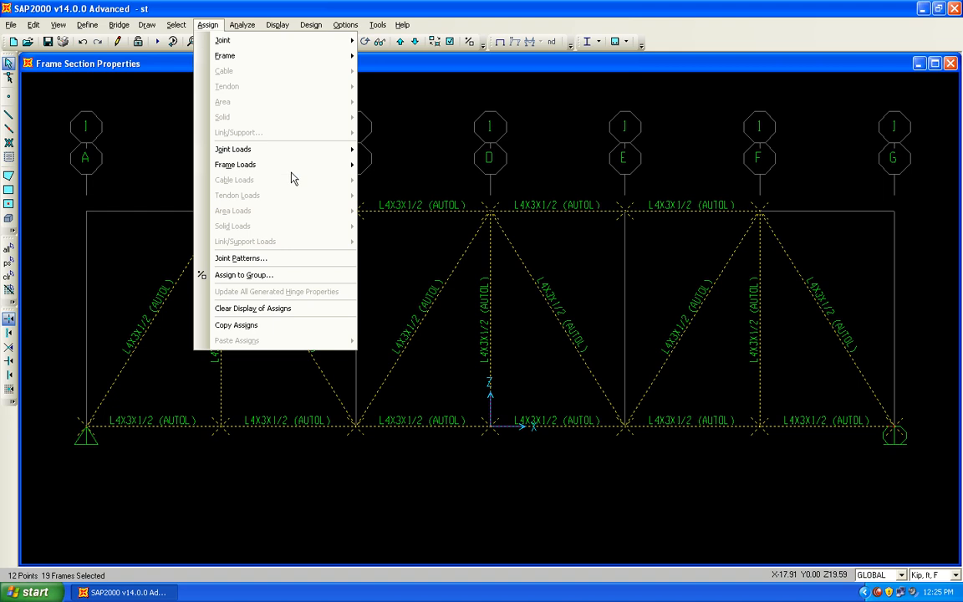
pyautogui.click(404, 5)
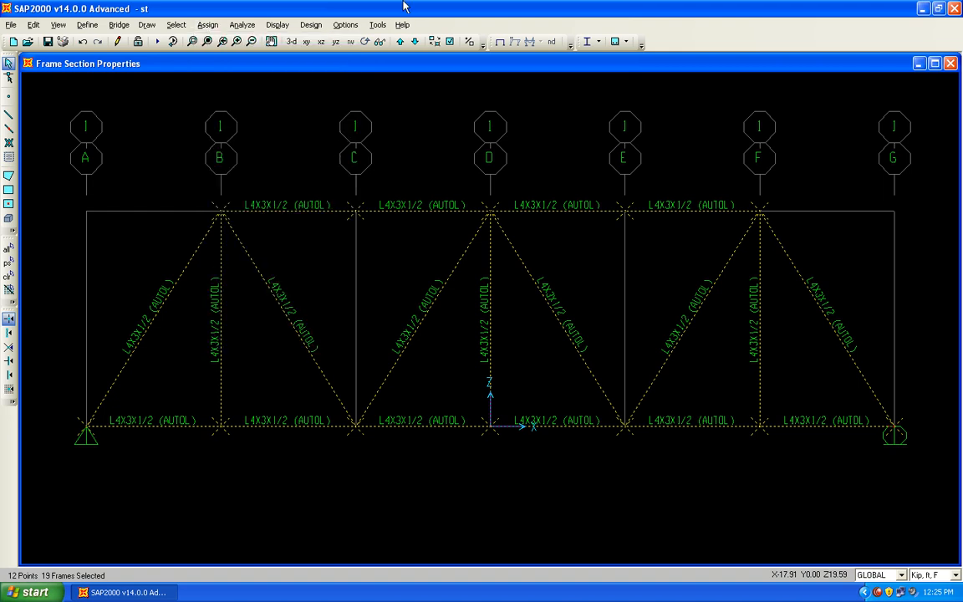
pyautogui.click(8, 276)
# - Assign a DEAD joint force of -10 kip in global Z to the five interior bottom chord joints from B to F
pyautogui.moveTo(206, 409); pyautogui.dragTo(772, 451)
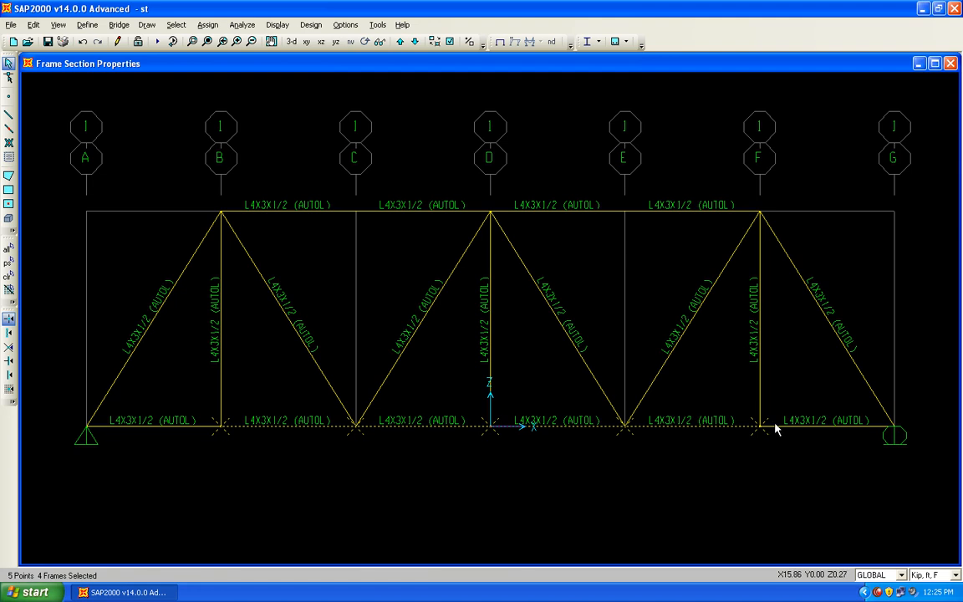
pyautogui.click(242, 25)
pyautogui.moveTo(207, 24)
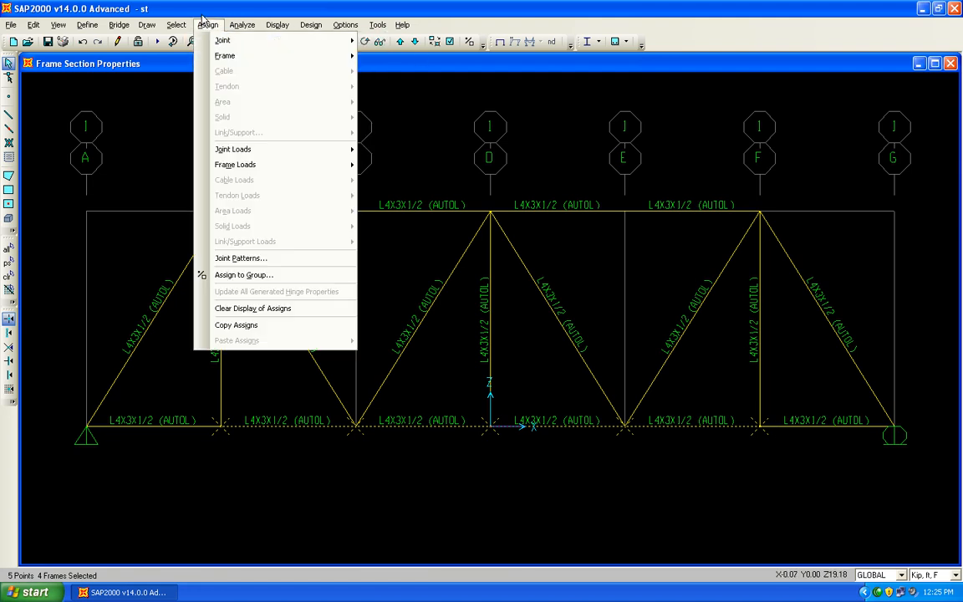
pyautogui.moveTo(271, 149)
pyautogui.click(393, 150)
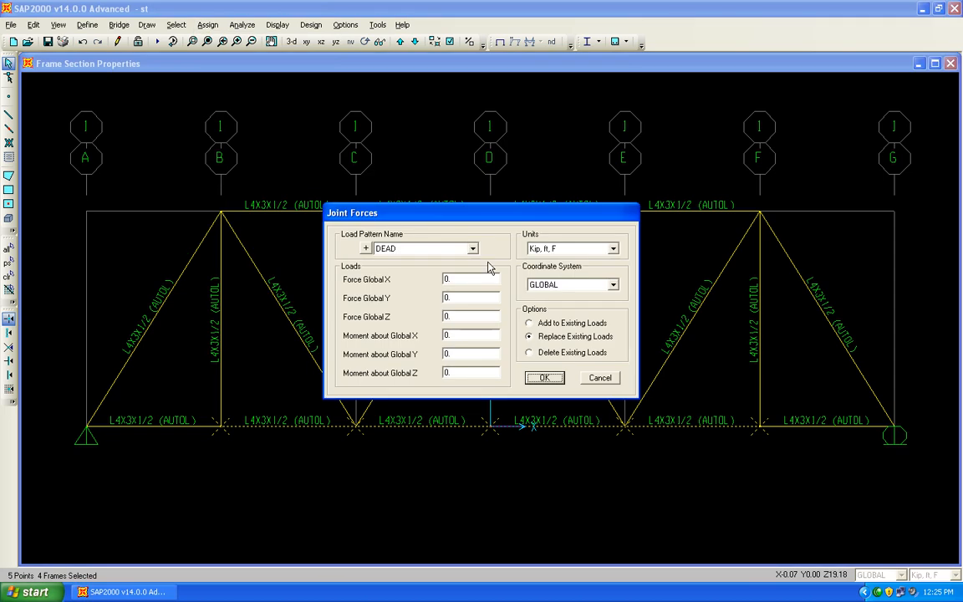
pyautogui.doubleClick(459, 316)
pyautogui.write('-10')
pyautogui.click(539, 381)
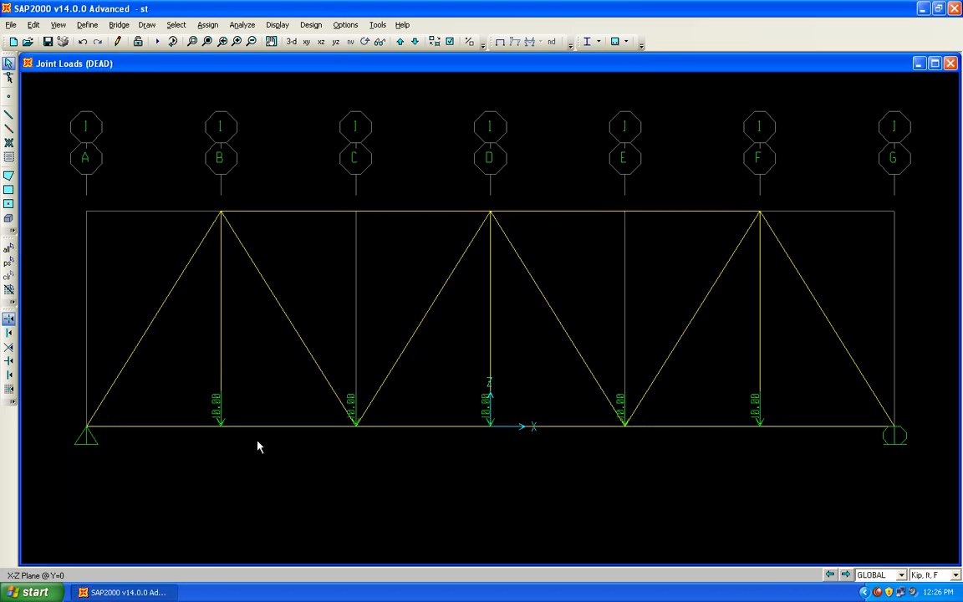
# - Reselect the same five bottom chord joints and assign them a LIVE joint force of -30 kip in global Z
pyautogui.click(9, 264)
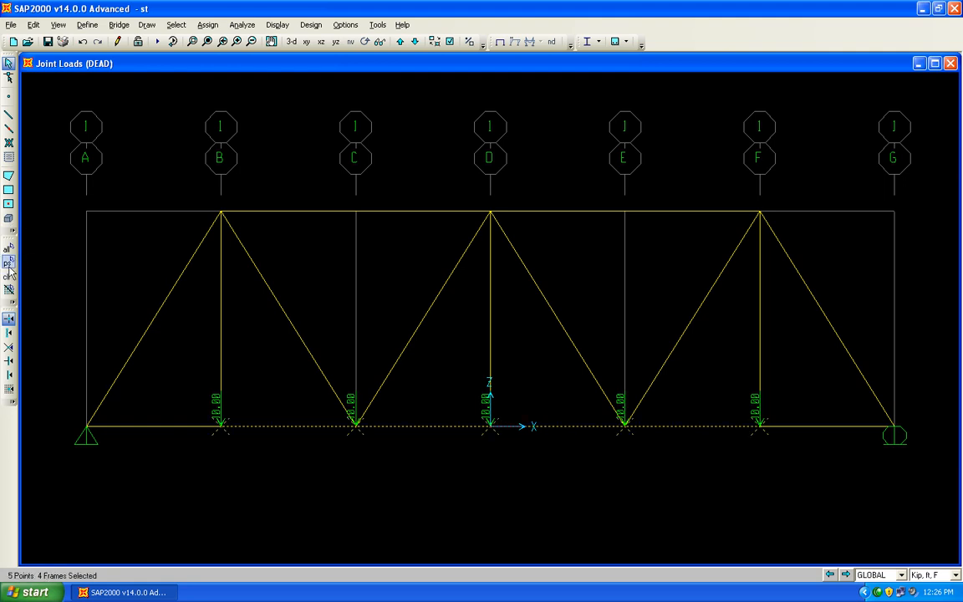
pyautogui.click(207, 24)
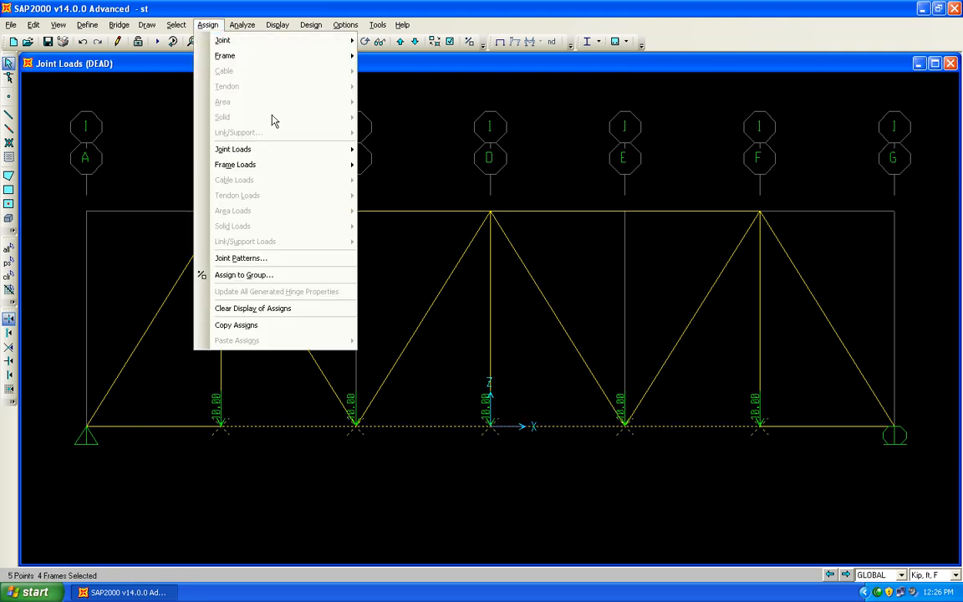
pyautogui.moveTo(291, 151)
pyautogui.click(396, 148)
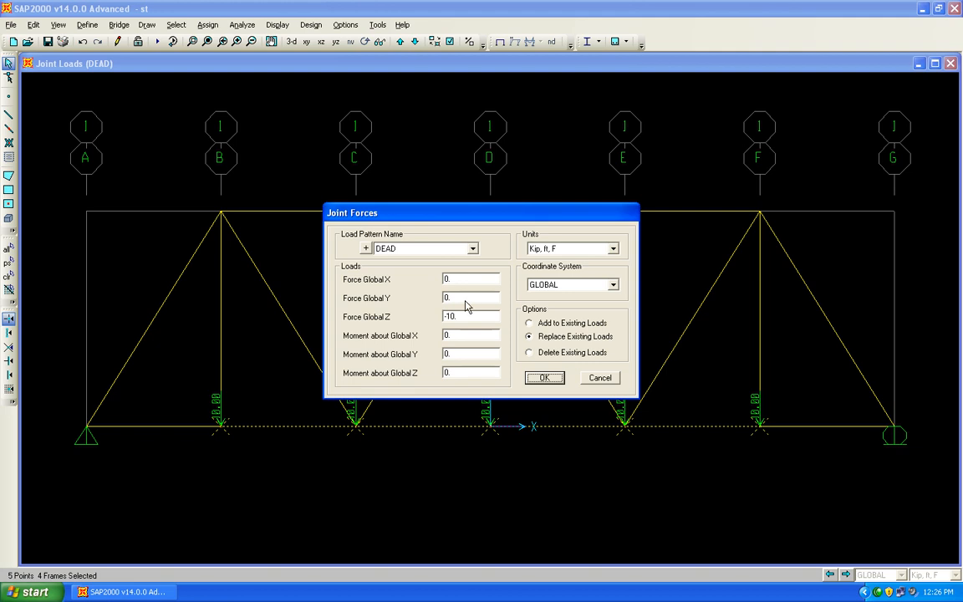
pyautogui.click(418, 248)
pyautogui.click(405, 266)
pyautogui.doubleClick(461, 315)
pyautogui.press('BackSpace')
pyautogui.write('-30')
pyautogui.click(544, 377)
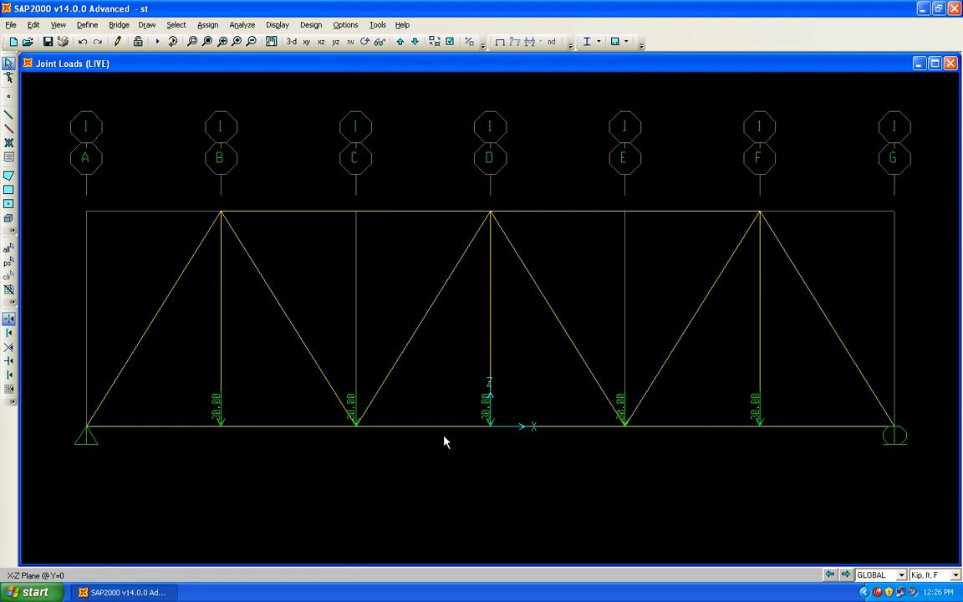
# - Save the model and limit the analysis degrees of freedom to the Plane Frame preset in the XZ plane
pyautogui.click(46, 42)
pyautogui.click(242, 24)
pyautogui.click(266, 39)
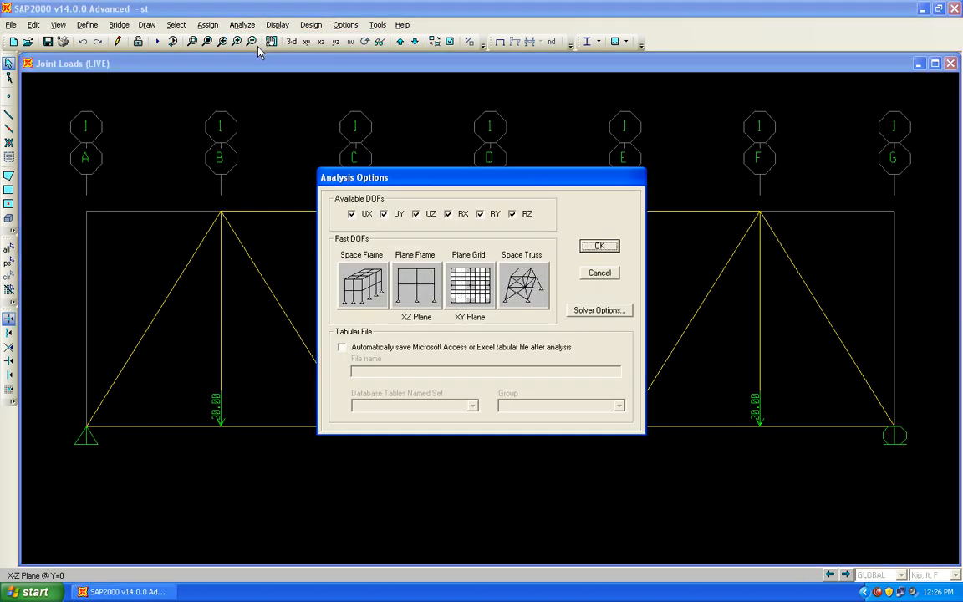
pyautogui.click(411, 288)
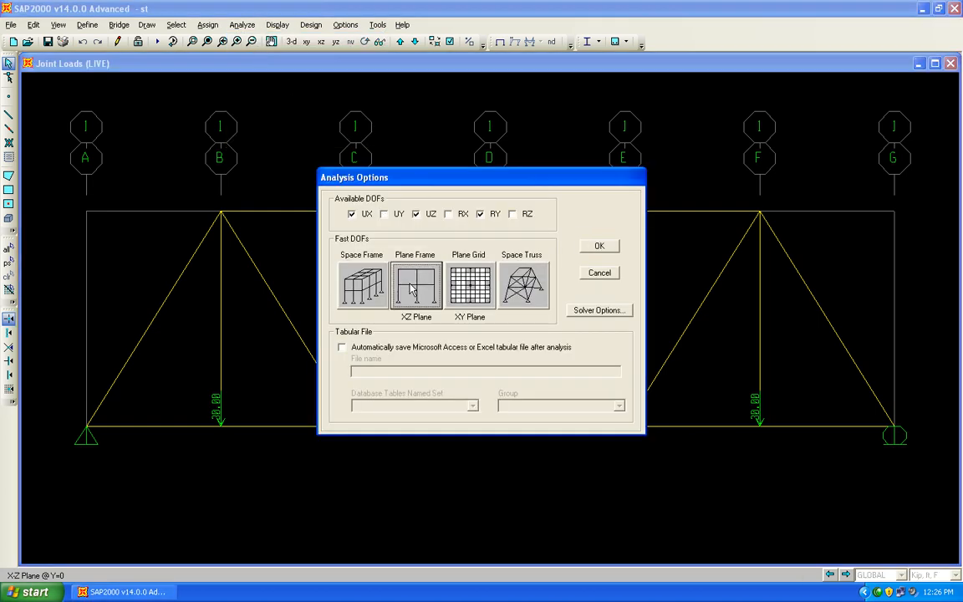
pyautogui.click(601, 245)
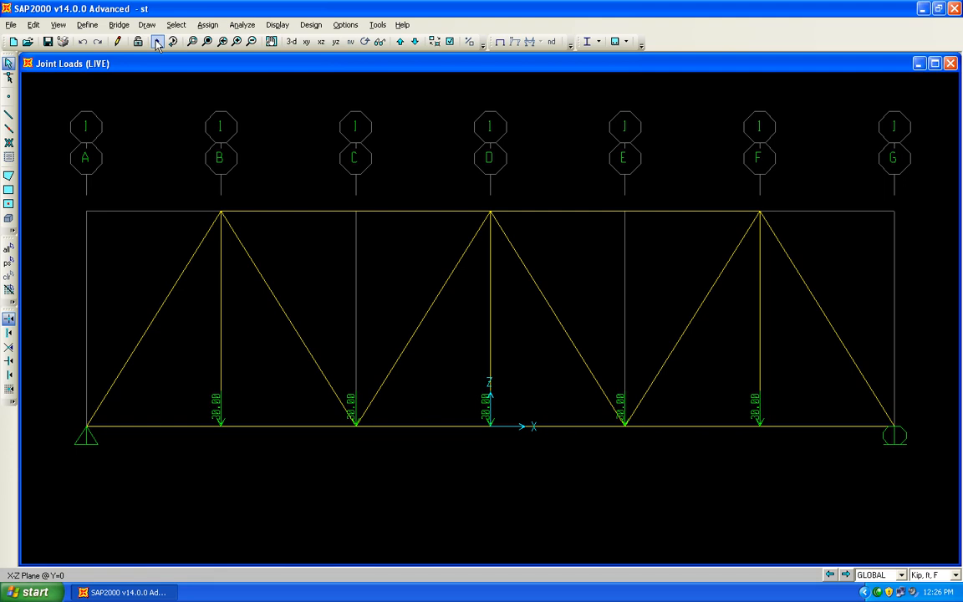
# - Set the MODAL load case to Do Not Run and run the analysis for the DEAD and LIVE cases
pyautogui.click(154, 40)
pyautogui.click(285, 246)
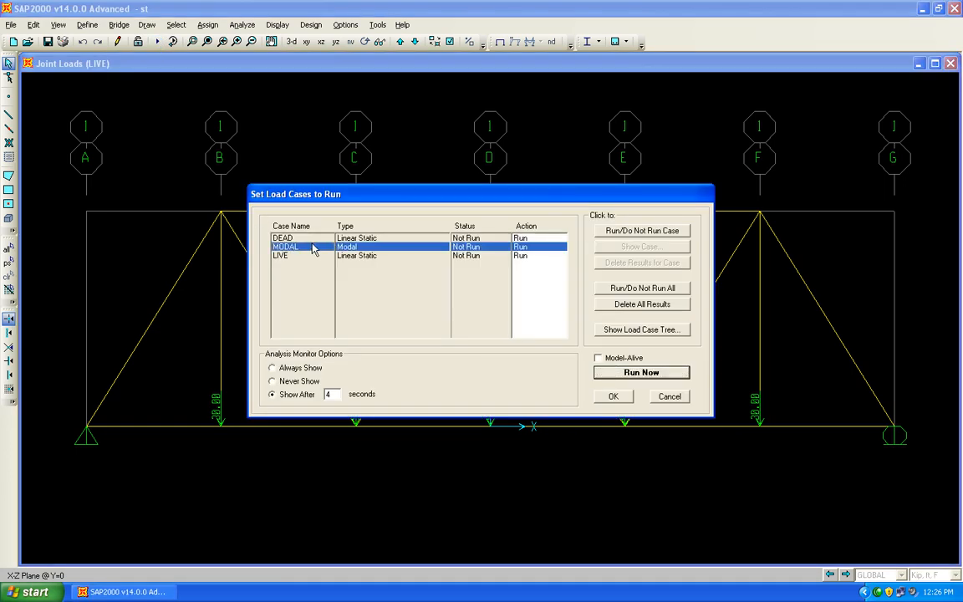
pyautogui.click(599, 232)
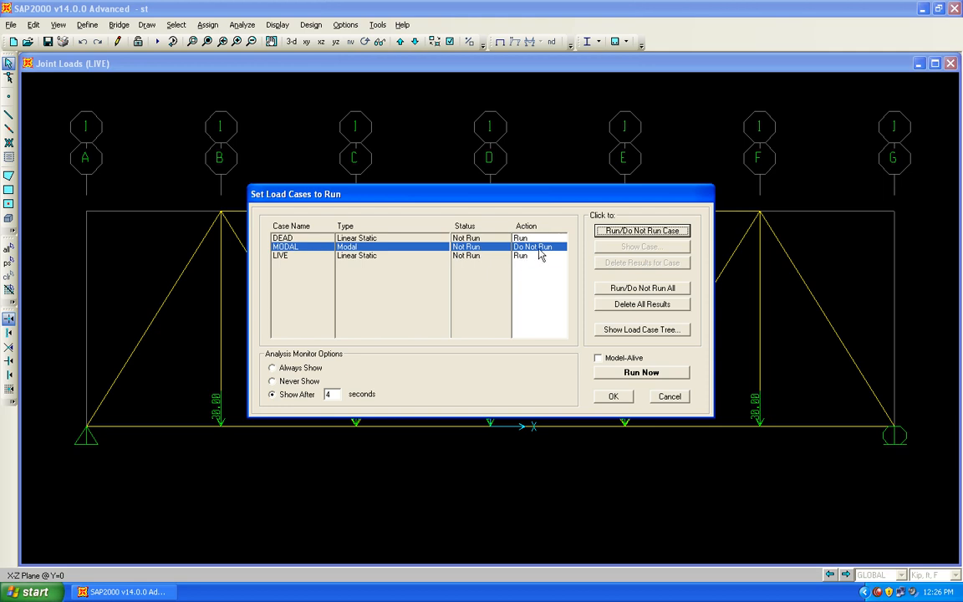
pyautogui.click(642, 372)
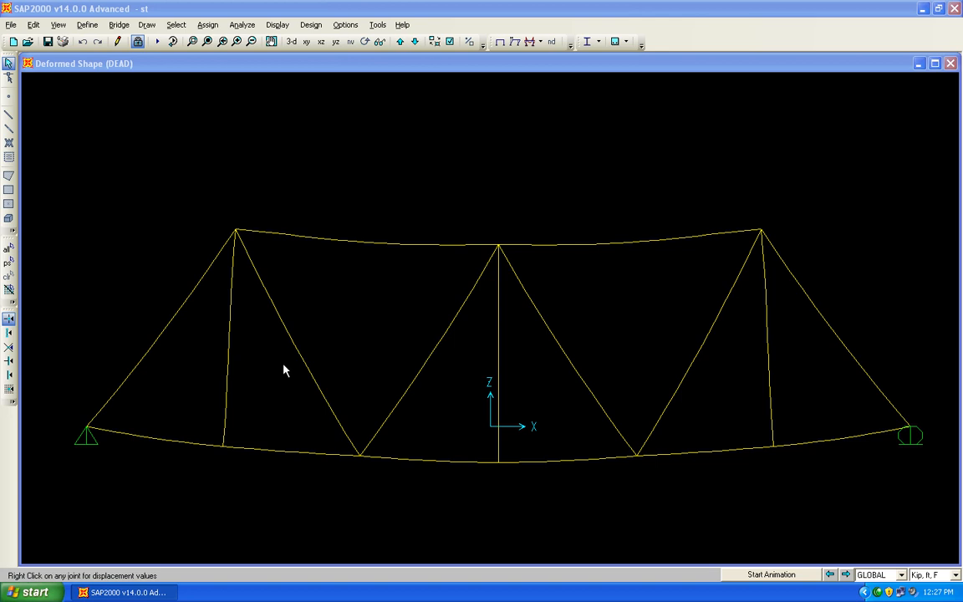
# - Switch the units to lb, in, F and check the deformed-shape displacements at bottom chord joints B and D and support A
pyautogui.rightClick(224, 449)
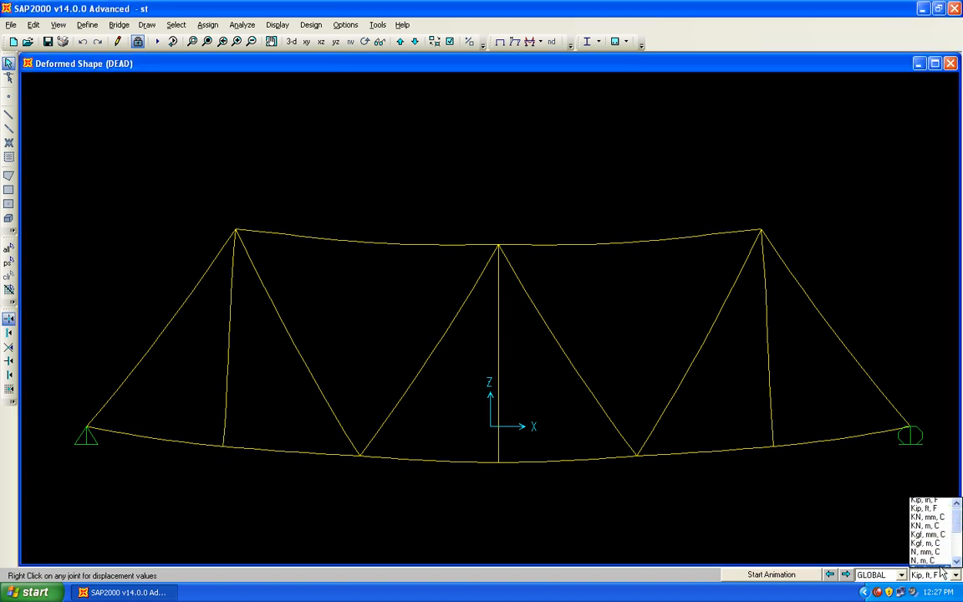
pyautogui.click(928, 496)
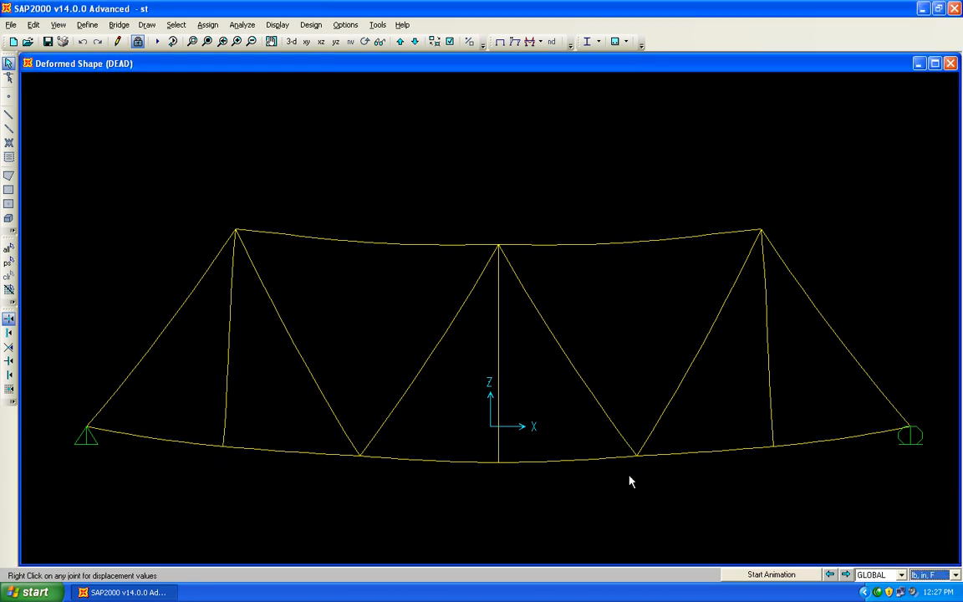
pyautogui.rightClick(223, 446)
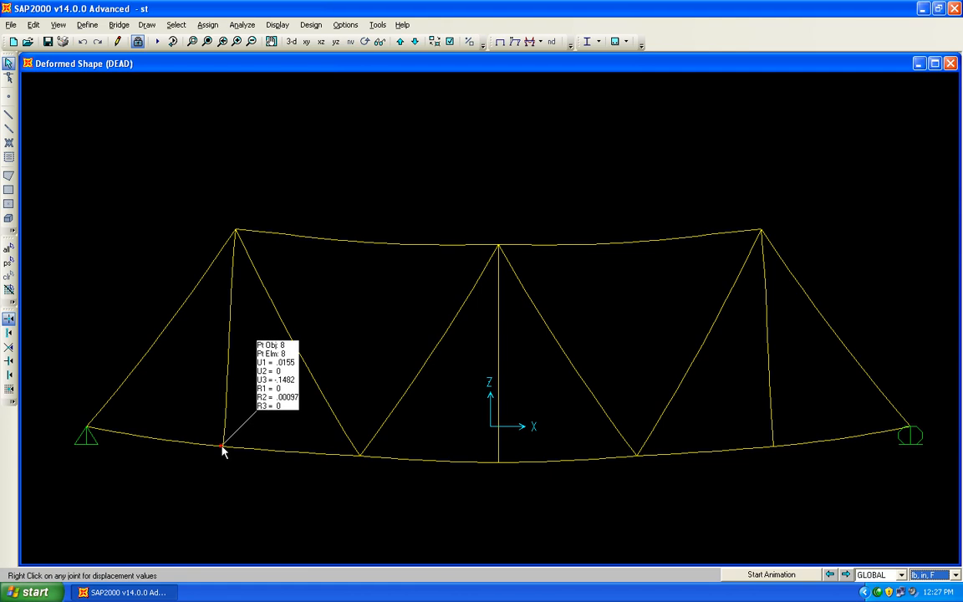
pyautogui.rightClick(498, 464)
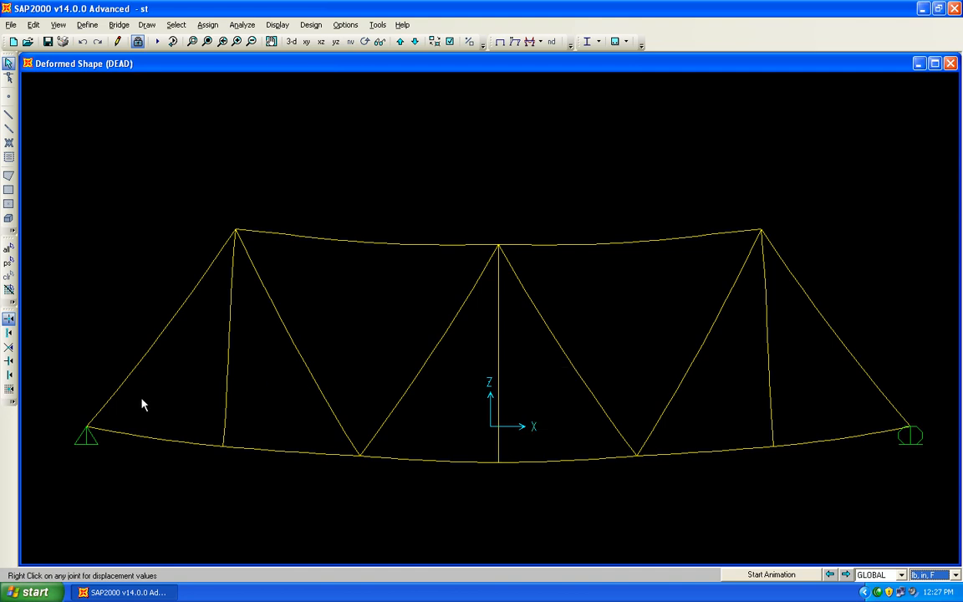
pyautogui.rightClick(86, 430)
# - Display the frame axial force diagram for the LIVE case
pyautogui.click(541, 47)
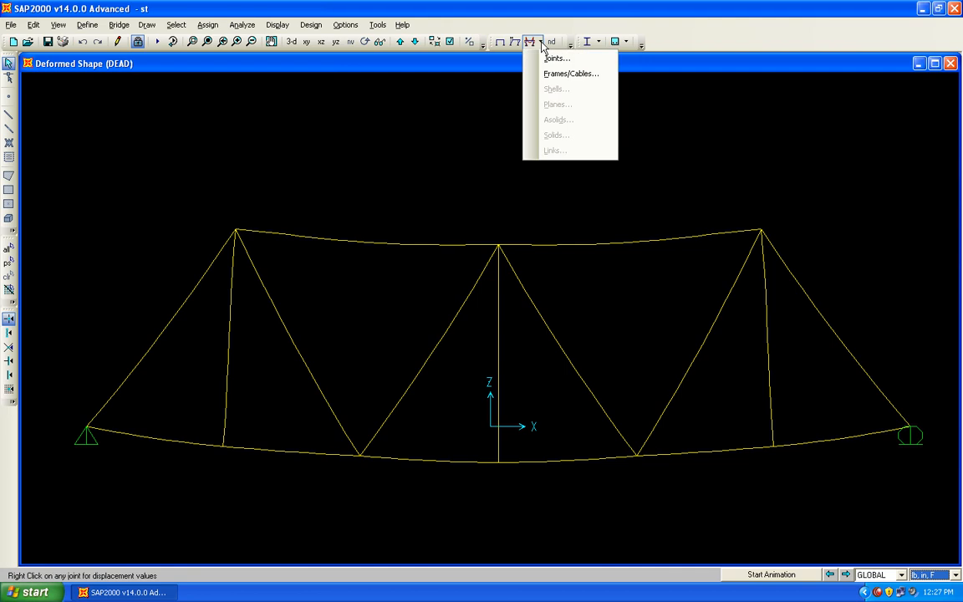
pyautogui.click(556, 75)
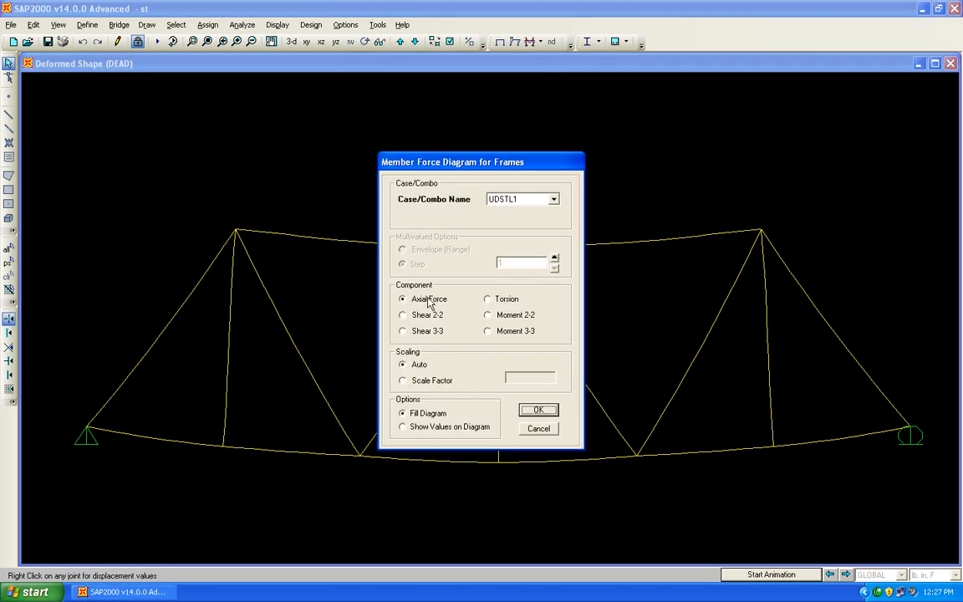
pyautogui.click(552, 199)
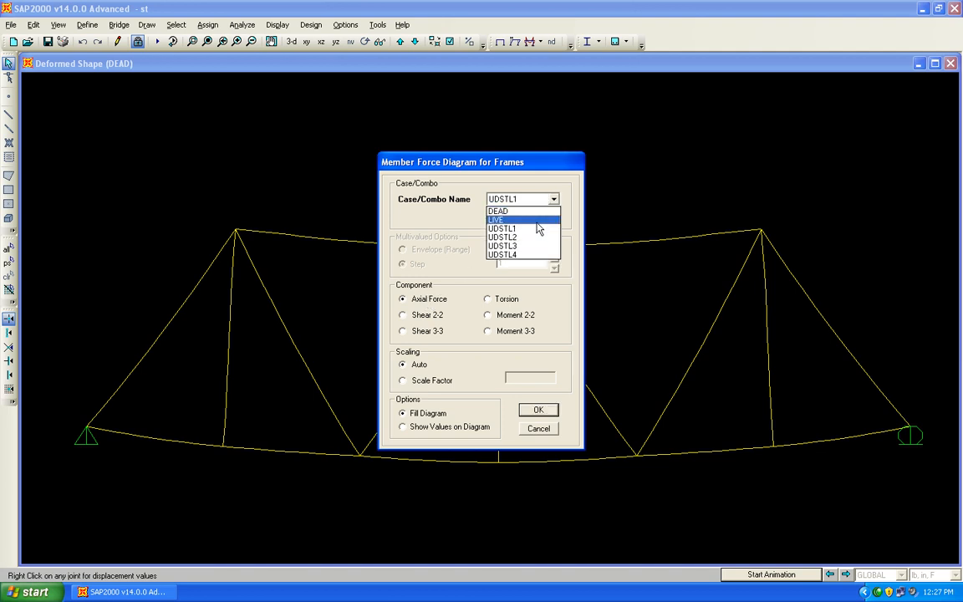
pyautogui.click(535, 220)
pyautogui.click(539, 410)
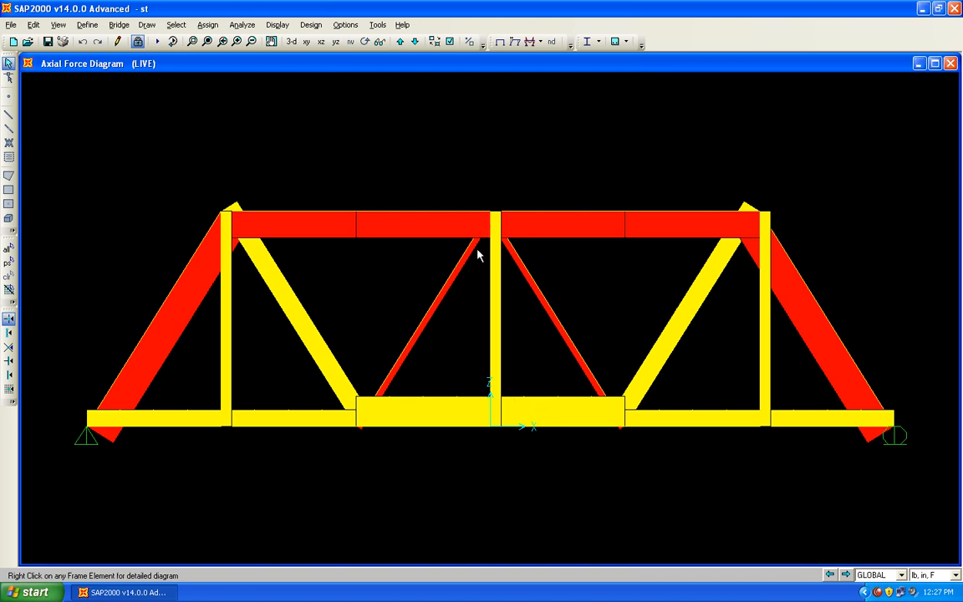
# - Display the frame axial force diagram for the UDSTL2 combination
pyautogui.click(542, 42)
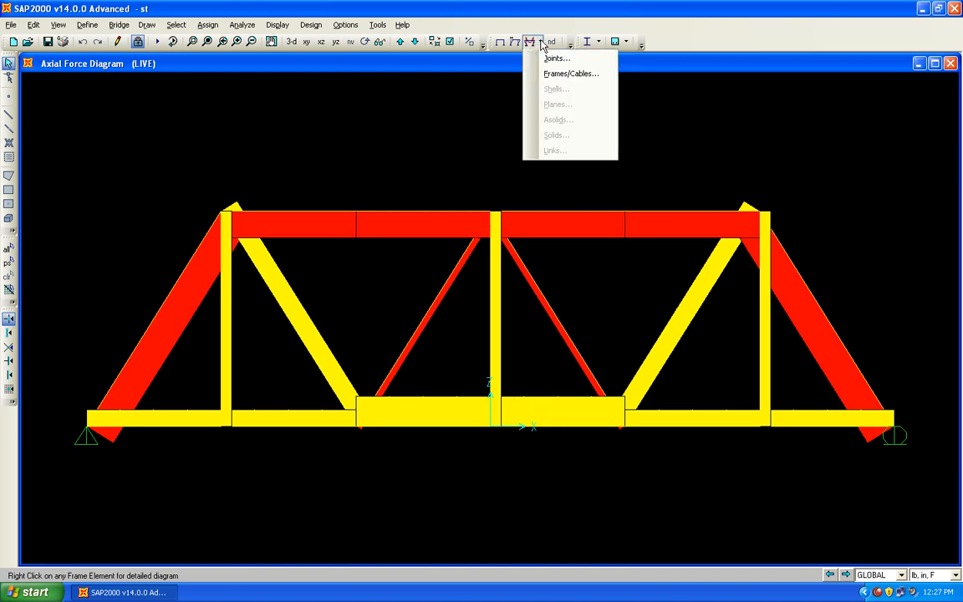
pyautogui.click(553, 70)
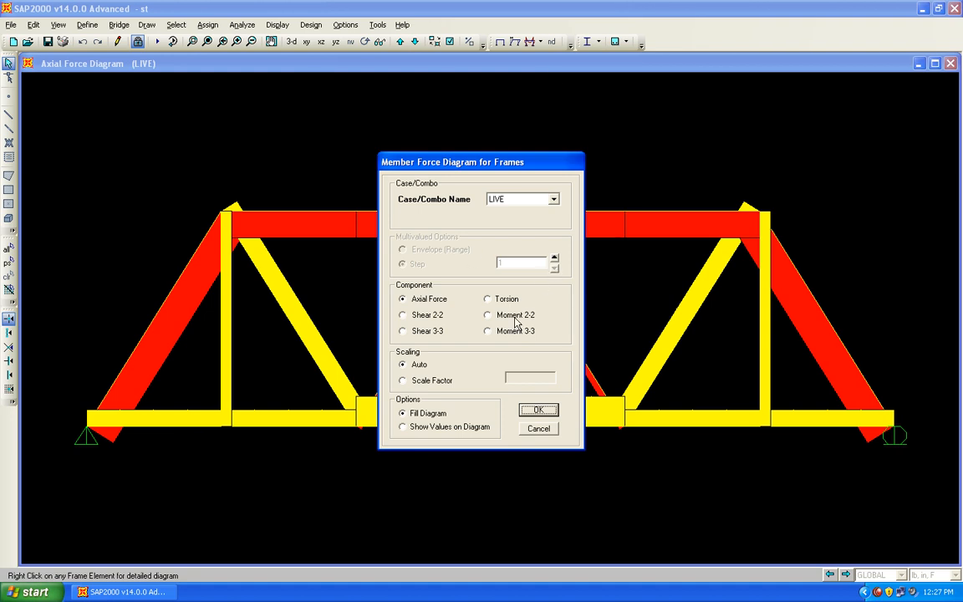
pyautogui.click(542, 201)
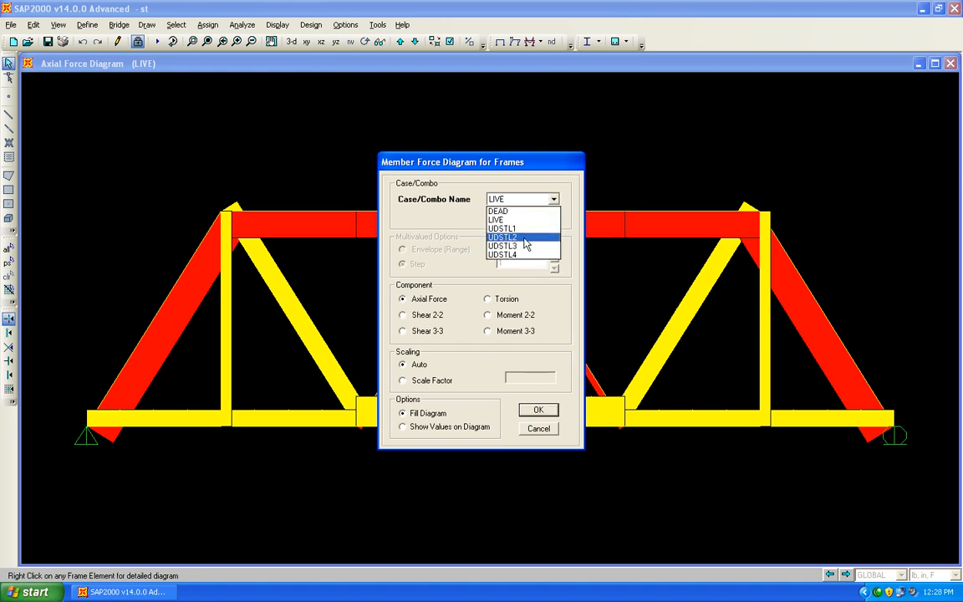
pyautogui.click(510, 237)
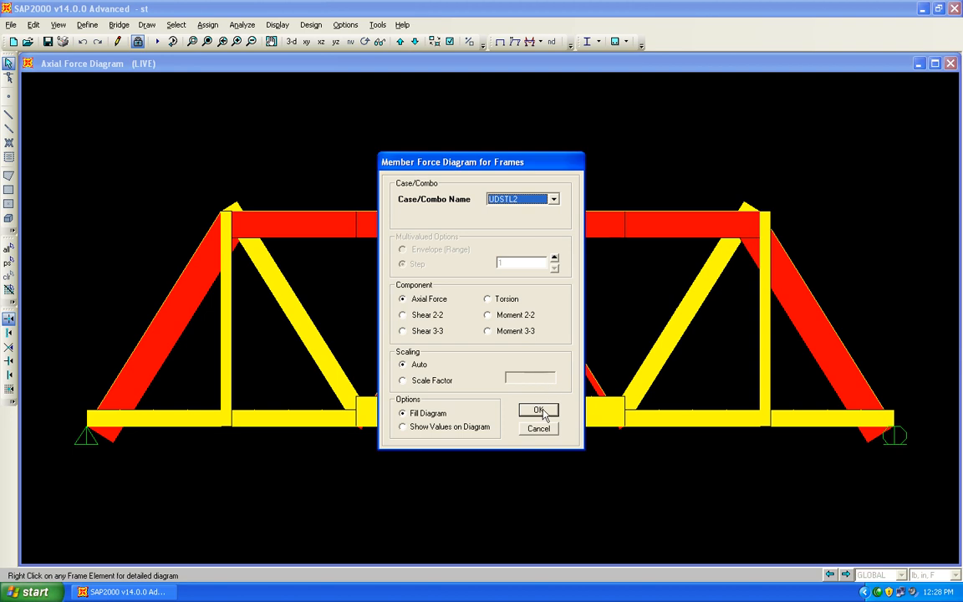
pyautogui.click(539, 410)
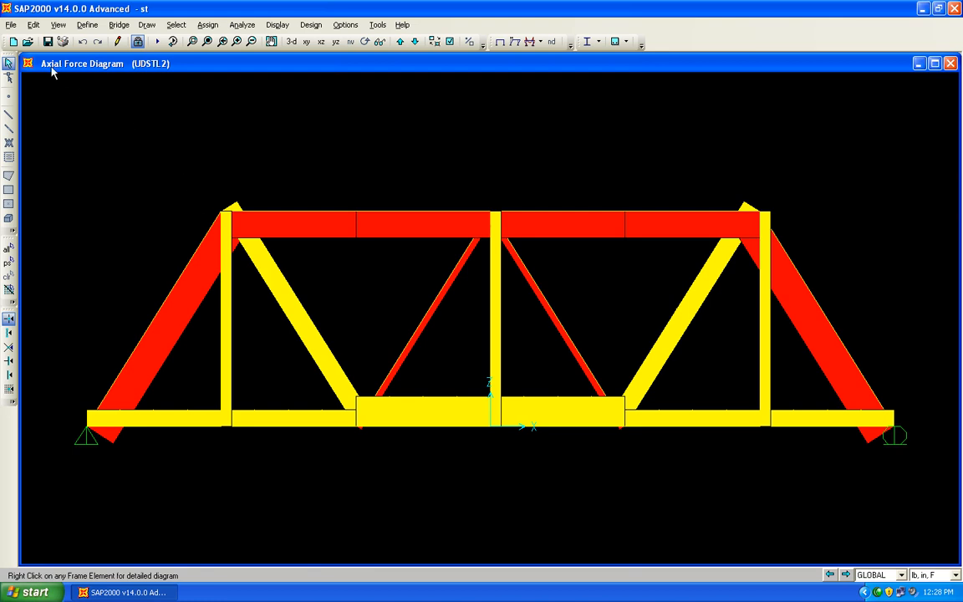
# - Open the detailed diagrams of the bottom chord member between C and D and read the axial force along its length
pyautogui.rightClick(430, 427)
pyautogui.click(430, 431)
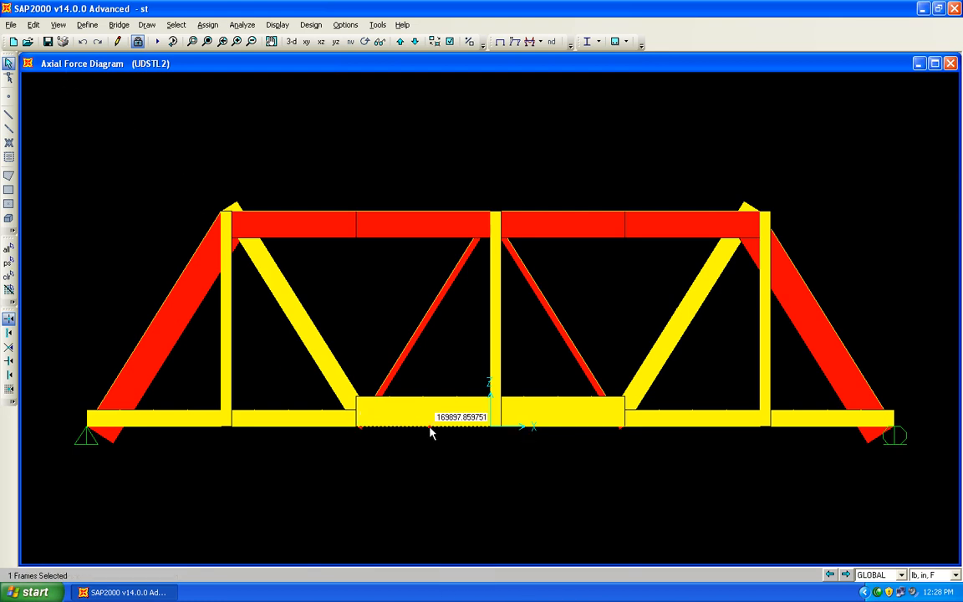
pyautogui.rightClick(430, 428)
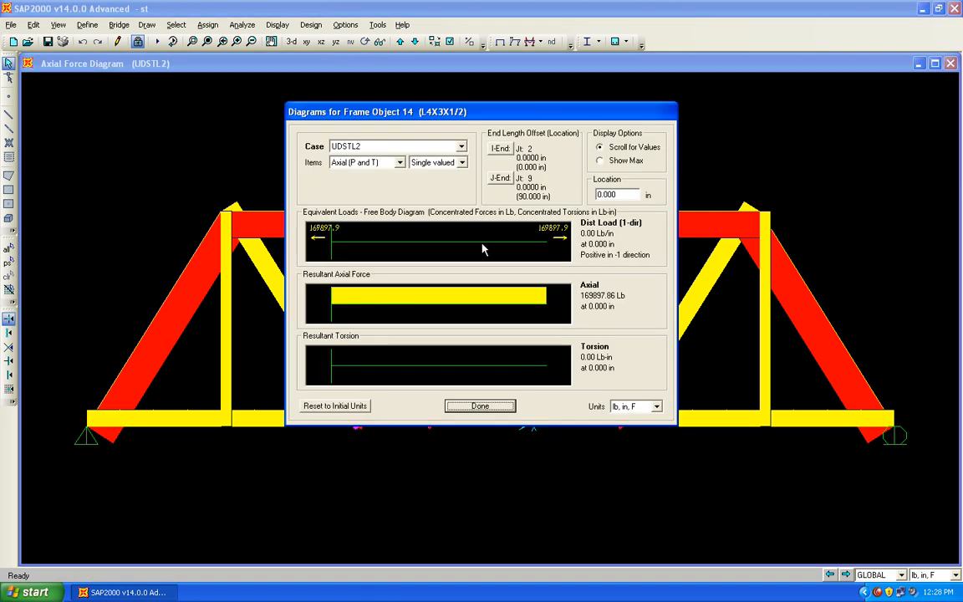
pyautogui.moveTo(383, 241); pyautogui.dragTo(368, 242)
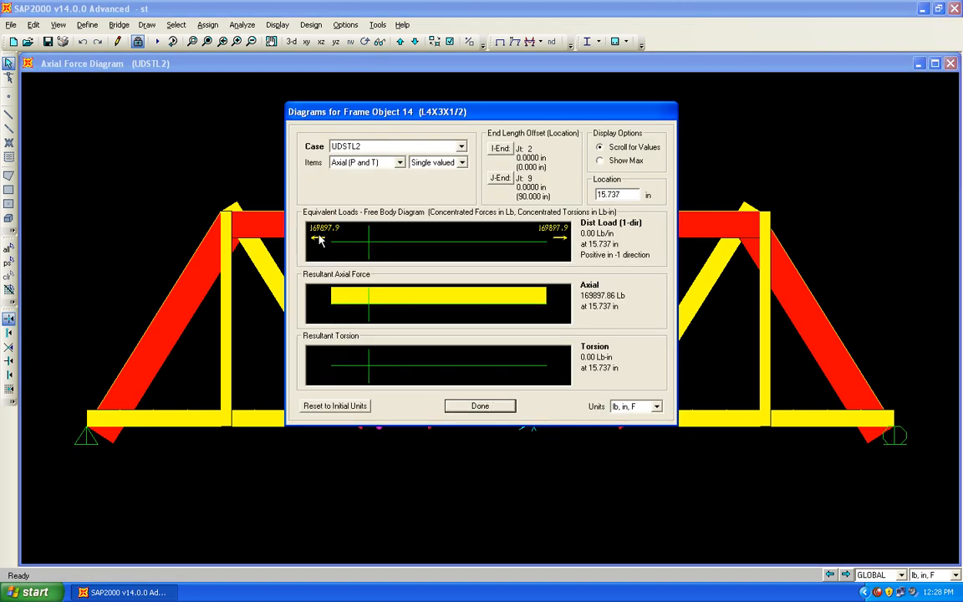
pyautogui.moveTo(355, 297); pyautogui.dragTo(493, 295)
# - Examine the same member's Minor (V3 and M2) and Major (V2 and M3) diagrams along its length, and close the detailed diagrams
pyautogui.click(399, 162)
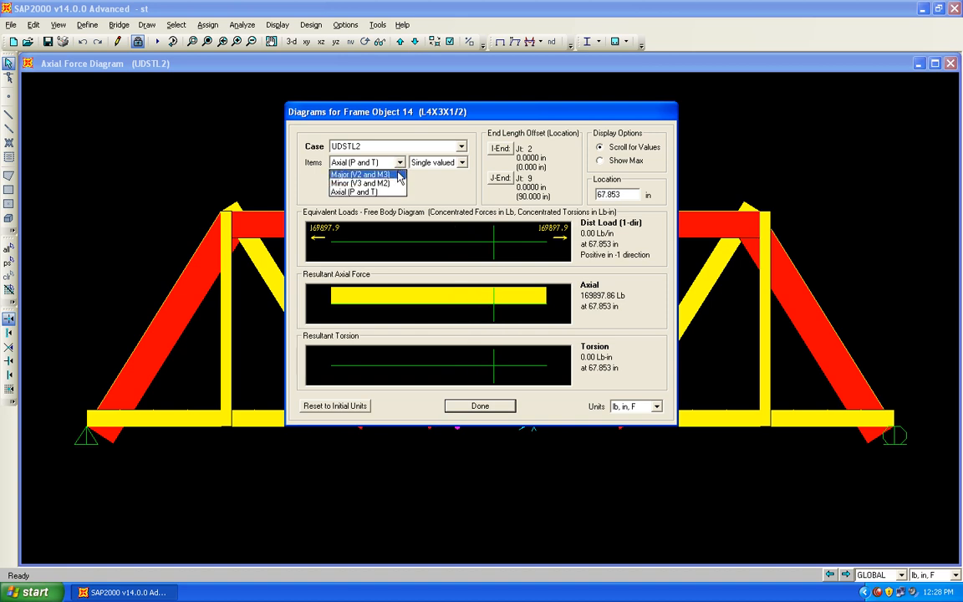
pyautogui.click(360, 183)
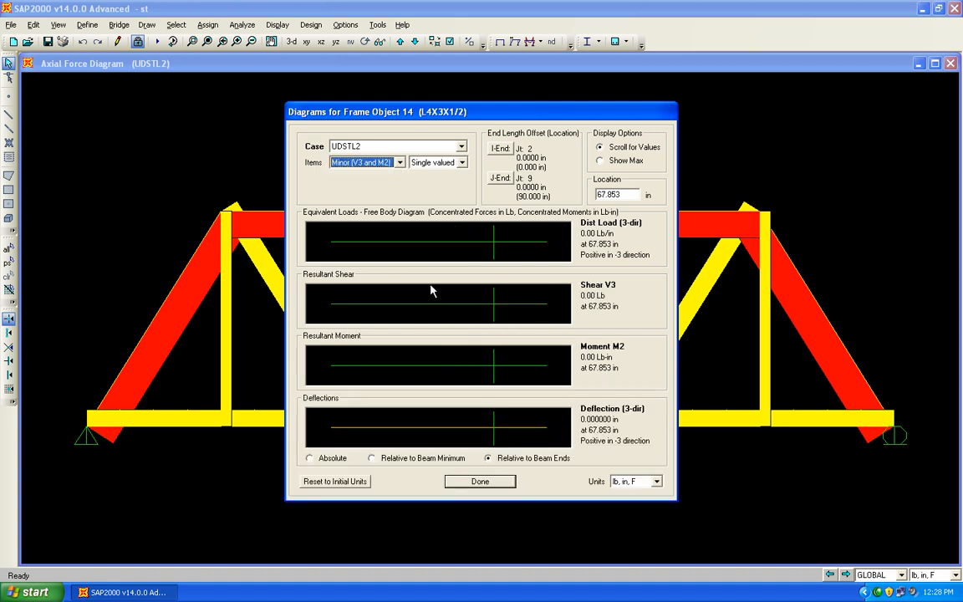
pyautogui.click(399, 163)
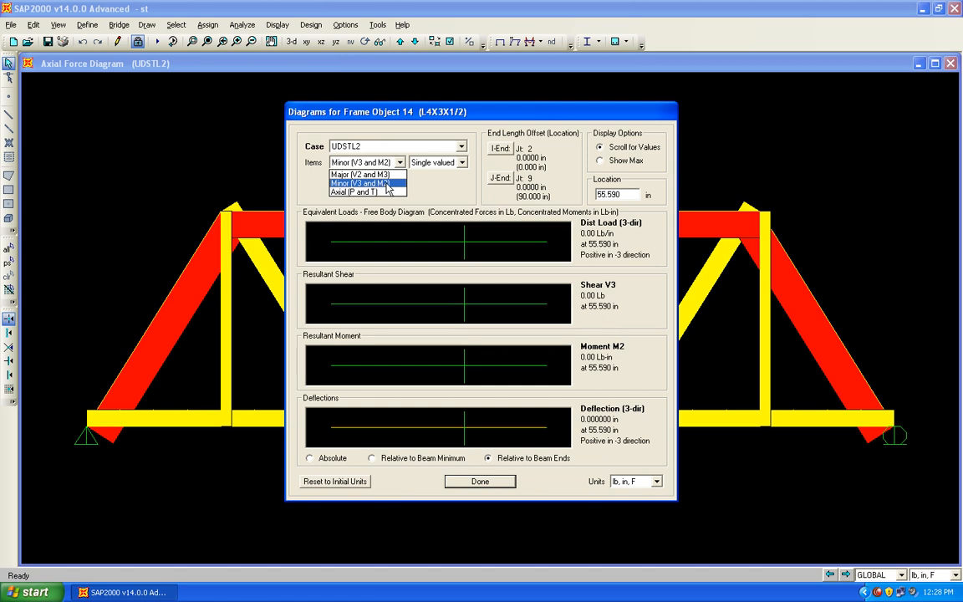
pyautogui.click(354, 173)
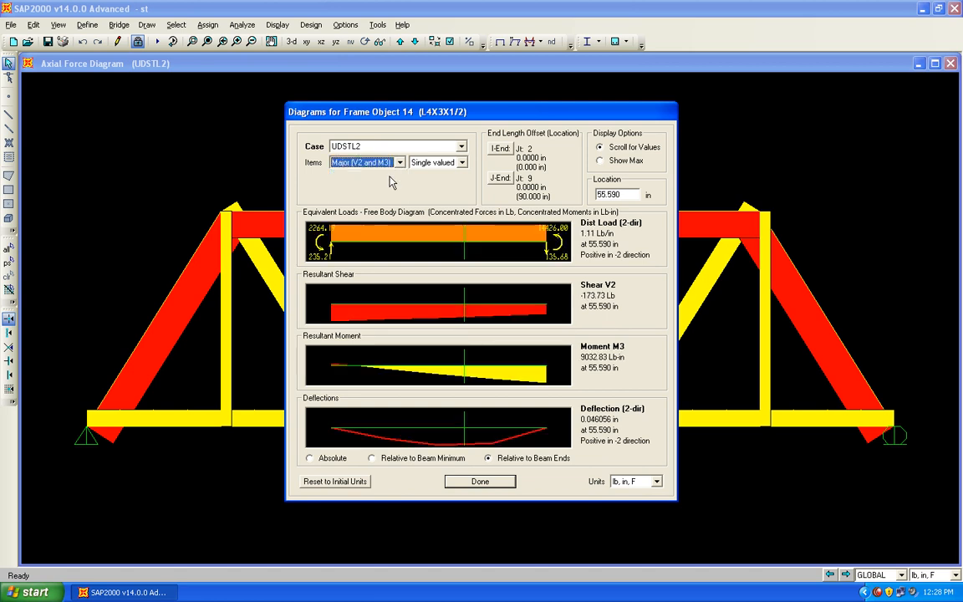
pyautogui.click(393, 310)
pyautogui.moveTo(397, 311); pyautogui.dragTo(480, 315)
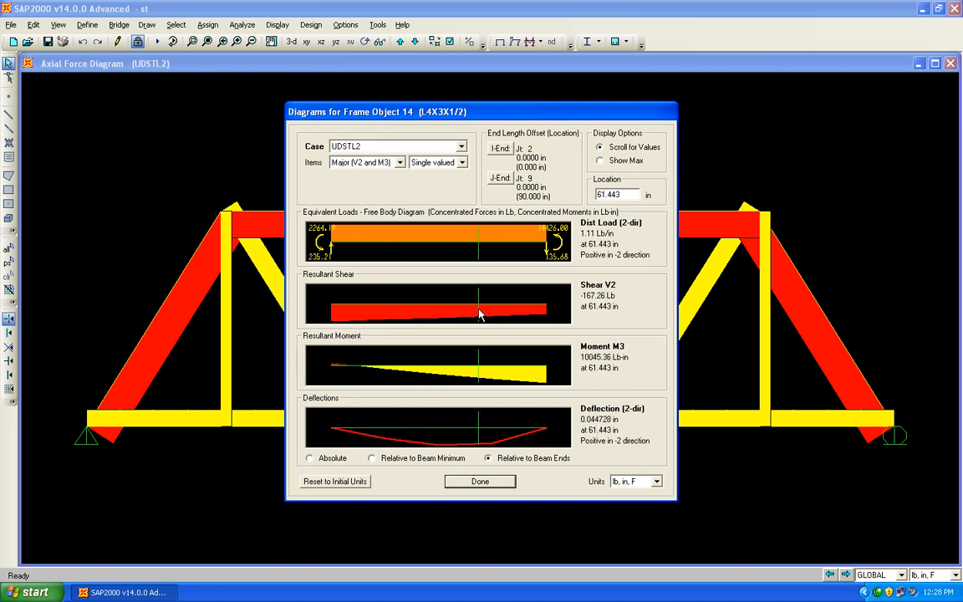
pyautogui.click(483, 482)
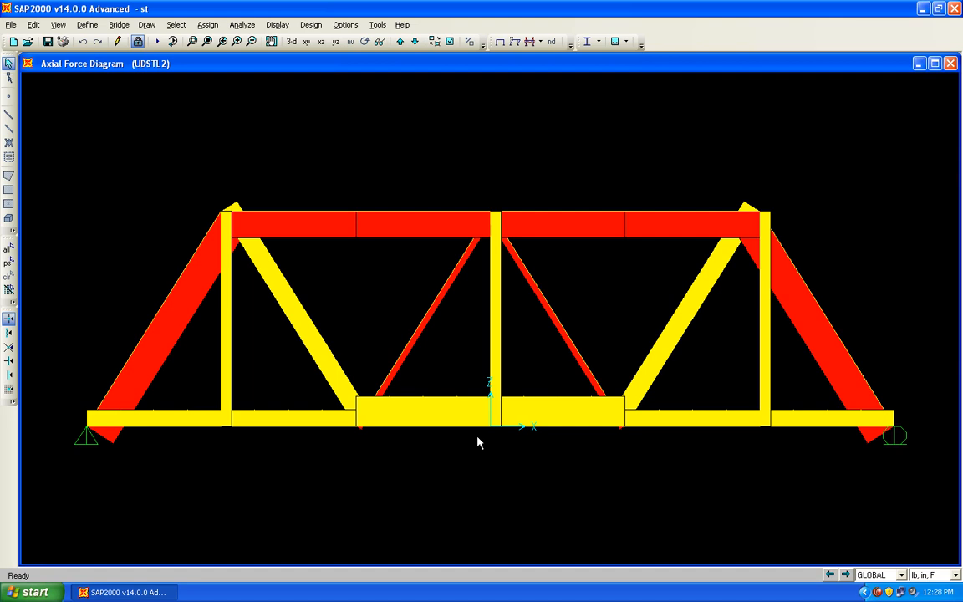
# - Display the Shear 2-2 diagram of the frames for the DEAD case
pyautogui.click(532, 42)
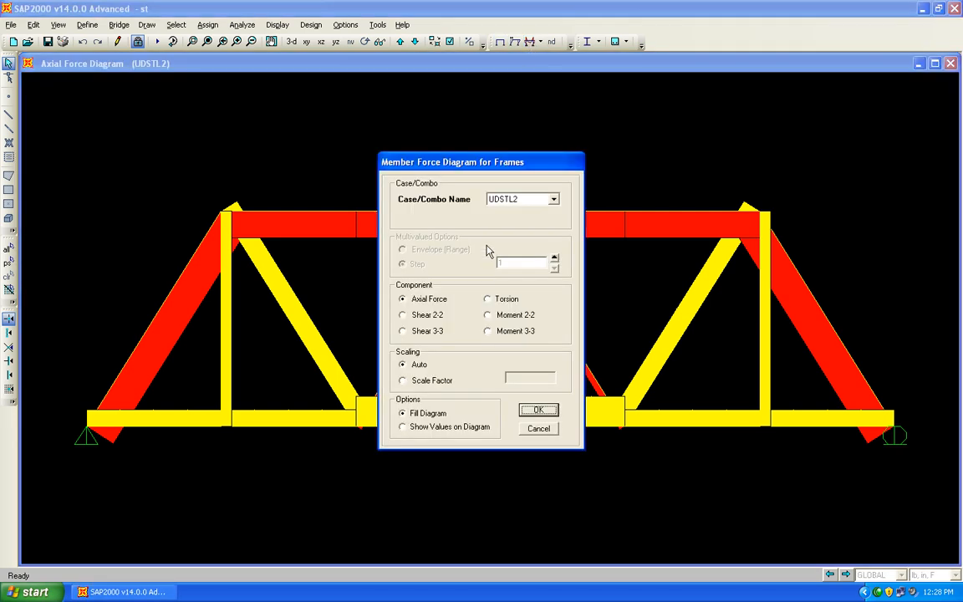
pyautogui.click(427, 316)
pyautogui.click(553, 199)
pyautogui.click(501, 210)
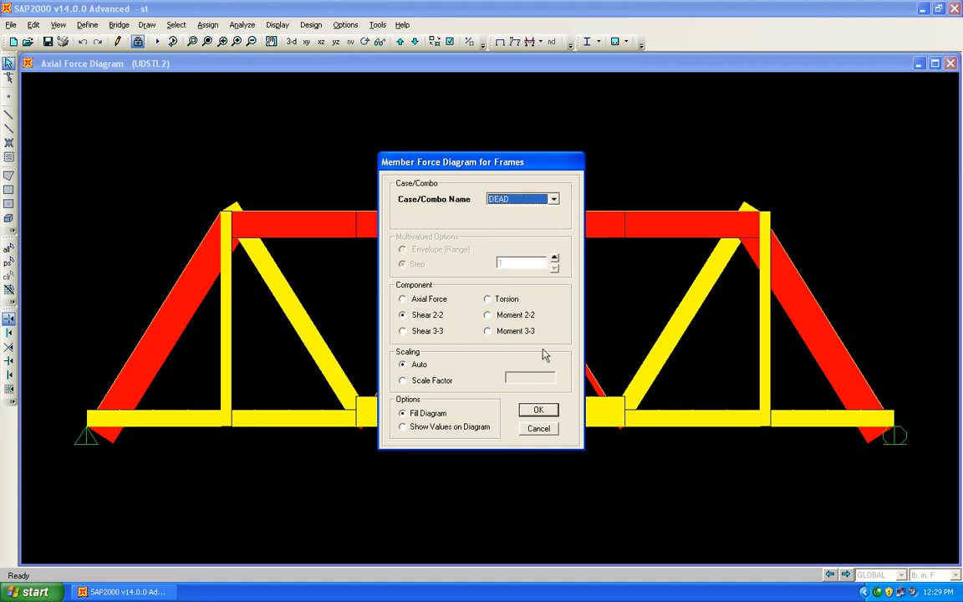
pyautogui.click(538, 409)
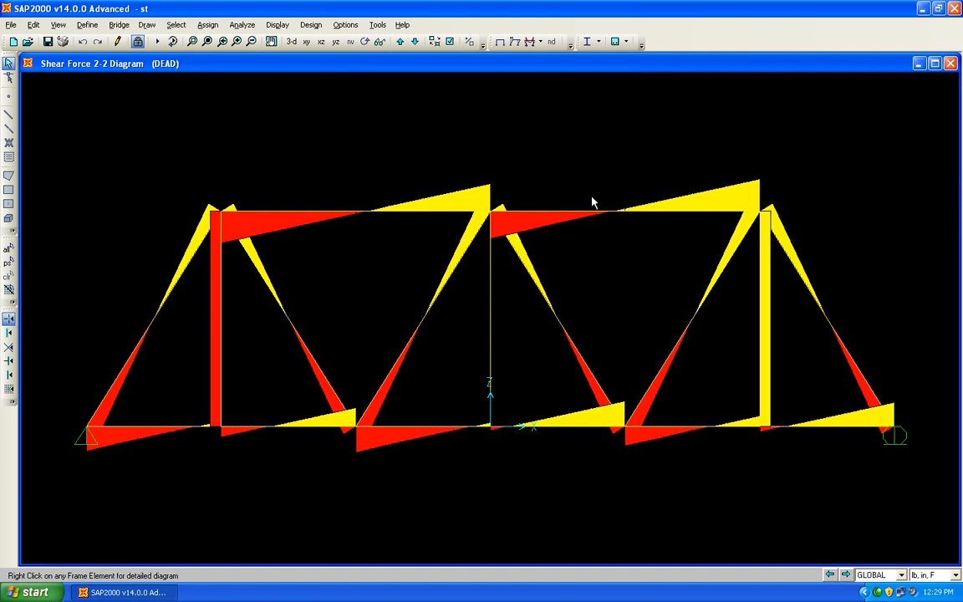
# - Display the Moment 3-3 diagram for the DEAD case and check the moments along the bottom chord around joint C
pyautogui.click(530, 42)
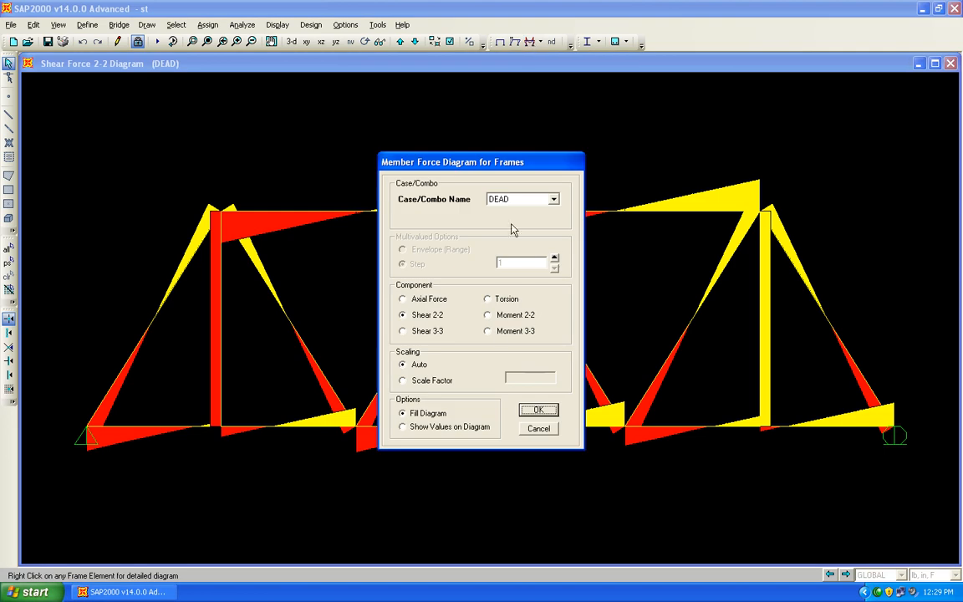
pyautogui.click(510, 331)
pyautogui.click(548, 415)
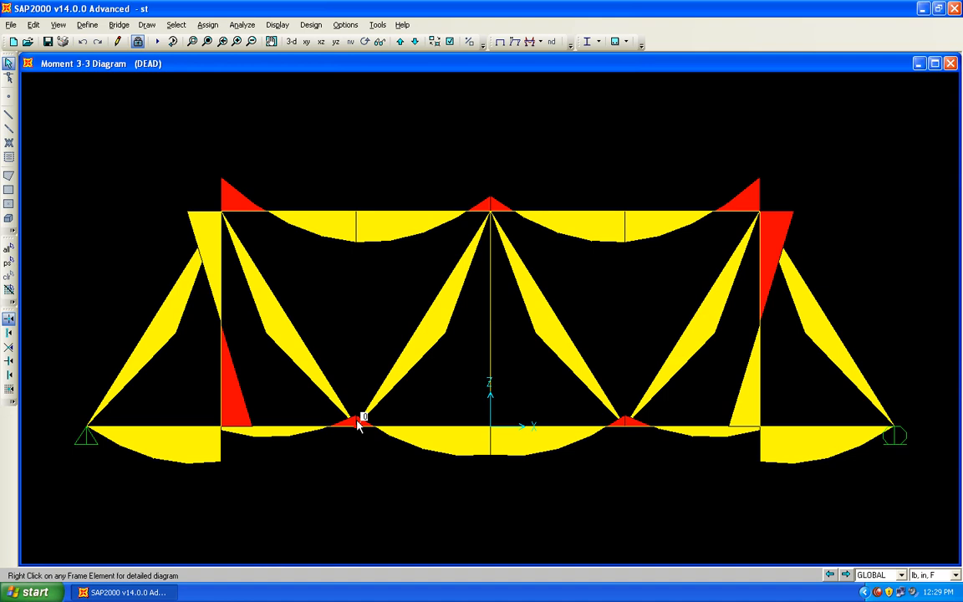
pyautogui.moveTo(408, 432)
pyautogui.moveTo(323, 432)
# - Unlock the model and accept deleting its analysis results
pyautogui.click(138, 41)
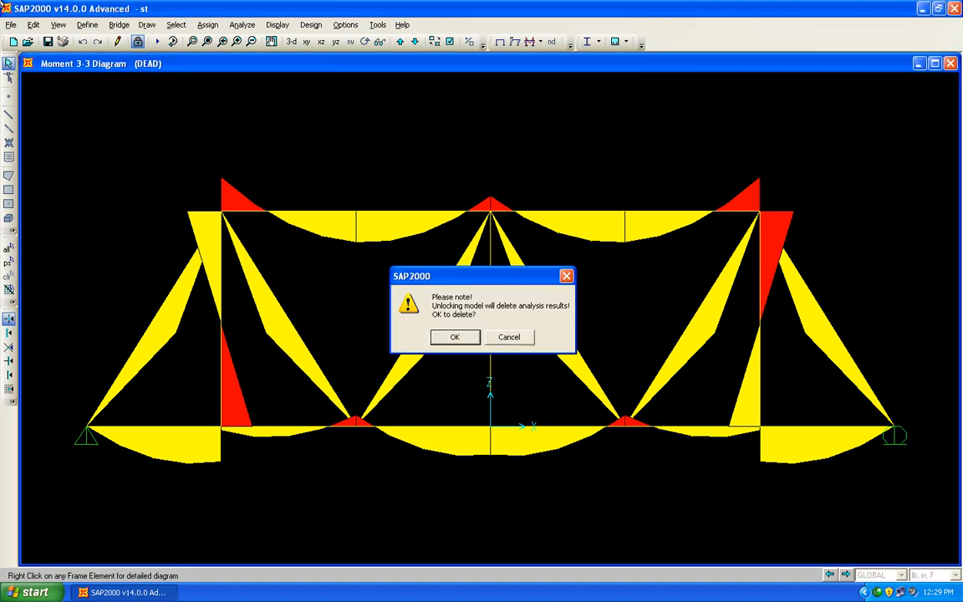
pyautogui.click(452, 337)
pyautogui.click(82, 26)
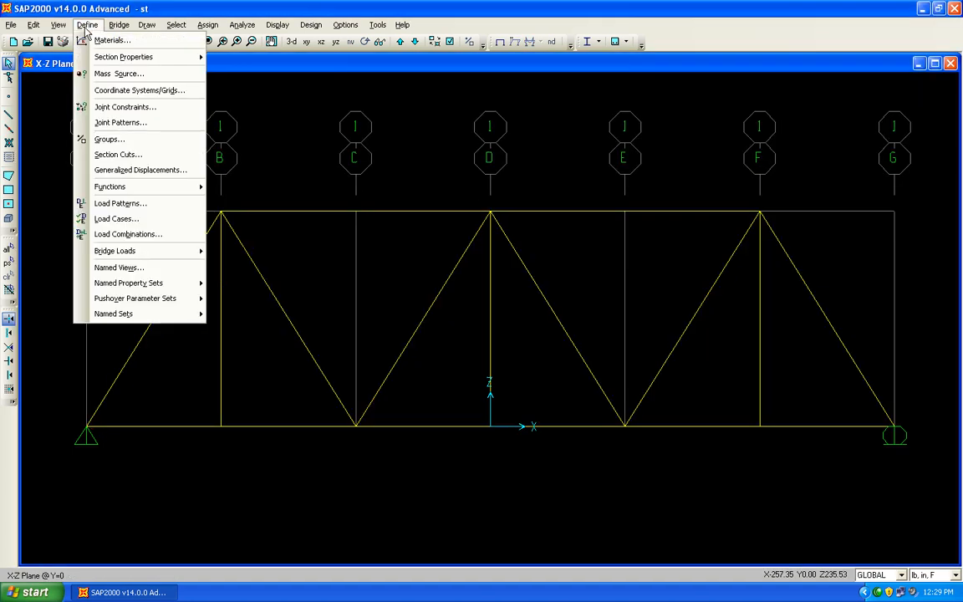
pyautogui.click(161, 203)
pyautogui.doubleClick(457, 270)
pyautogui.write('0')
pyautogui.click(645, 308)
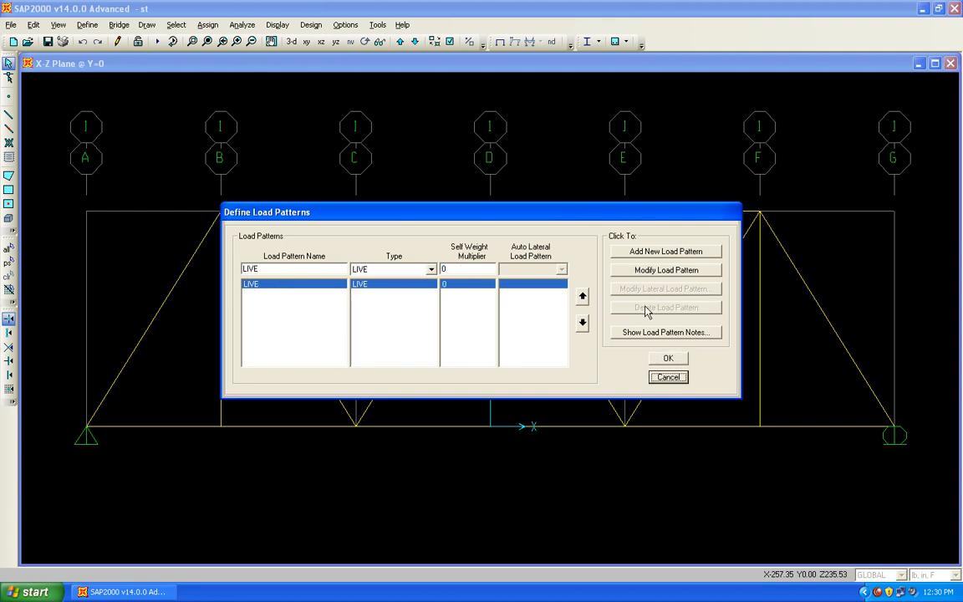
pyautogui.click(678, 378)
pyautogui.click(87, 24)
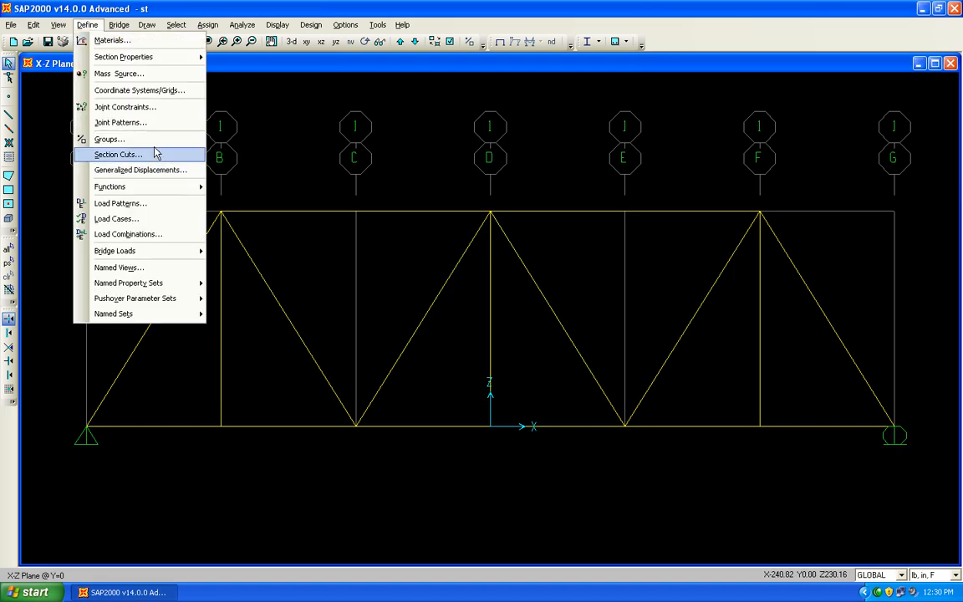
pyautogui.click(166, 220)
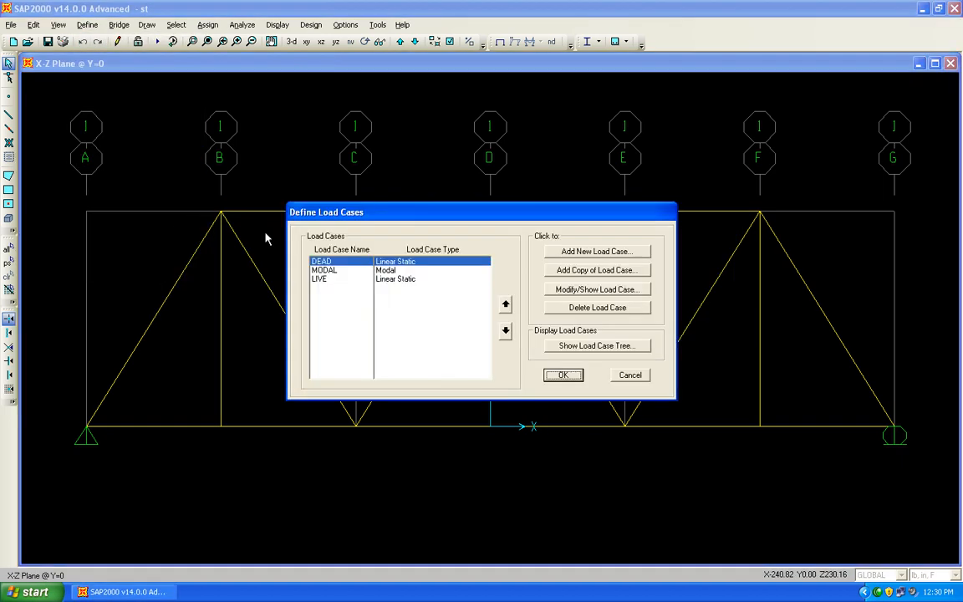
pyautogui.click(628, 377)
# - Set the self weight multiplier of the DEAD load pattern to 0
pyautogui.click(58, 24)
pyautogui.moveTo(87, 24)
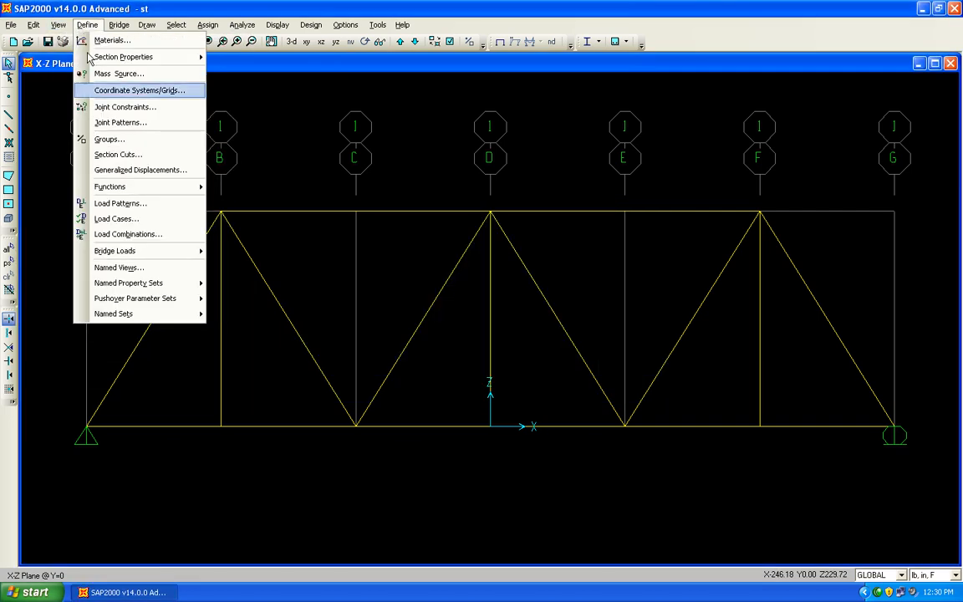
pyautogui.click(141, 208)
pyautogui.doubleClick(456, 268)
pyautogui.write('0')
pyautogui.click(654, 276)
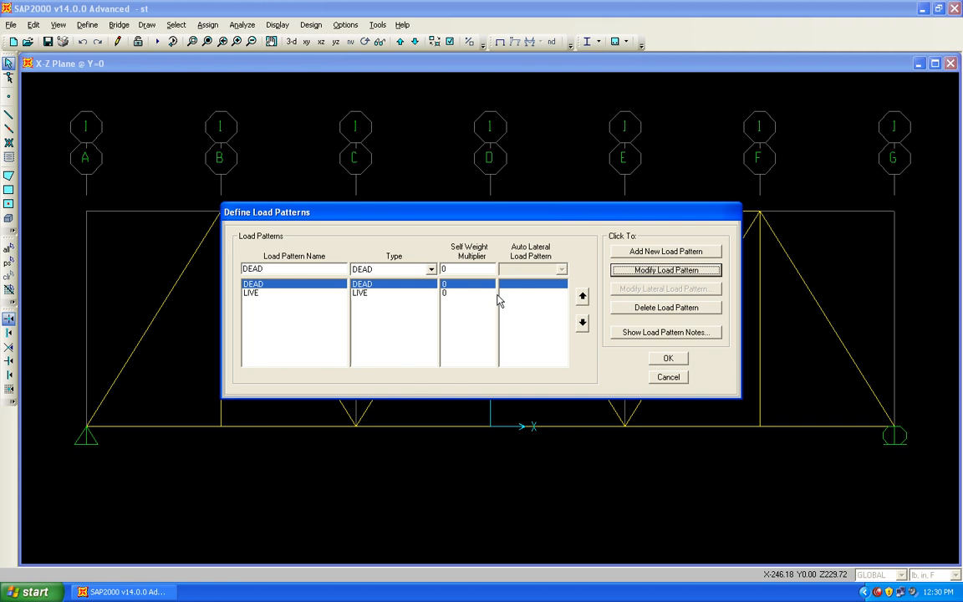
pyautogui.click(668, 359)
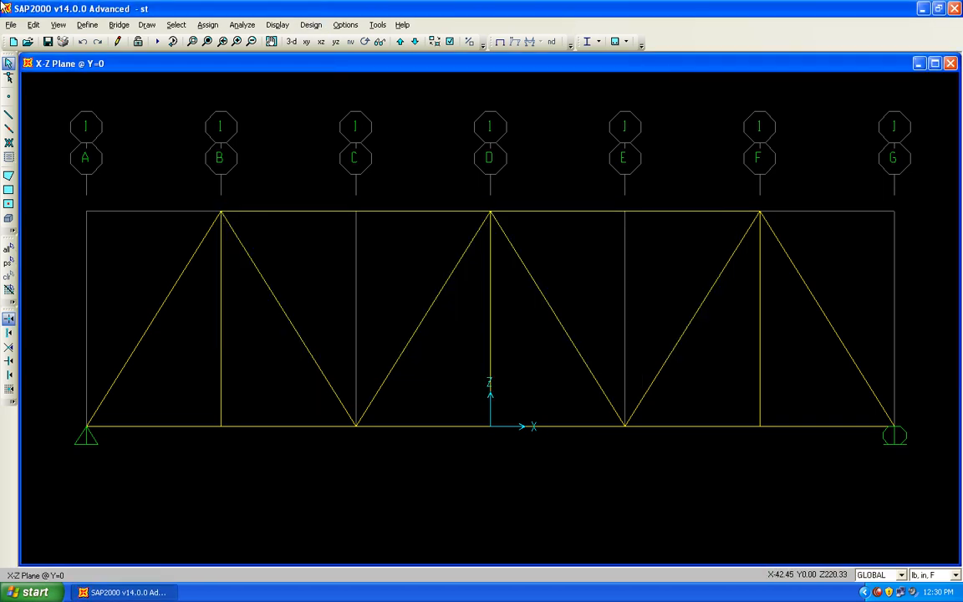
# - Select the whole truss and release Moment 33 (Major) at the start and end of every frame
pyautogui.moveTo(76, 195); pyautogui.dragTo(878, 447)
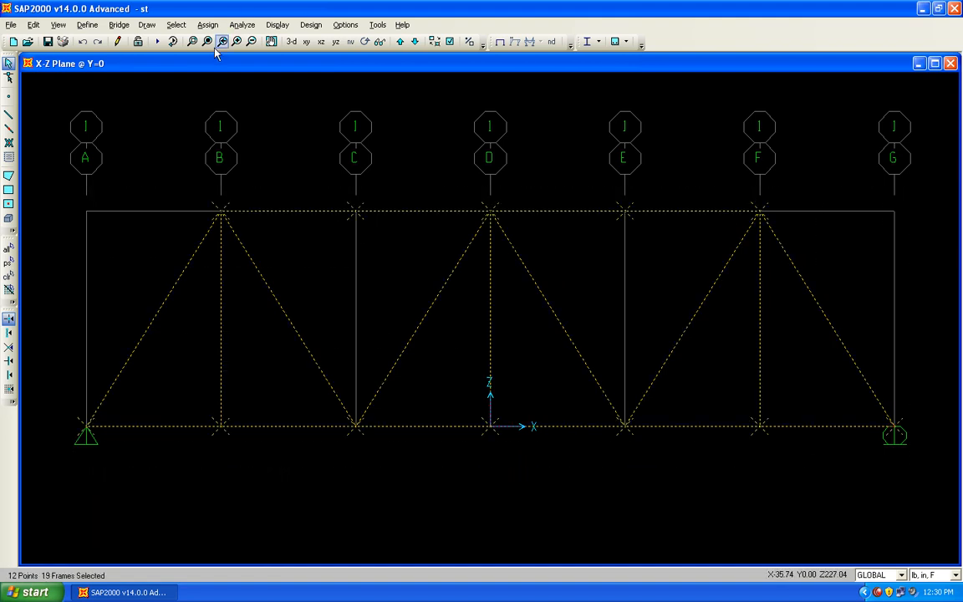
pyautogui.click(242, 25)
pyautogui.moveTo(213, 29)
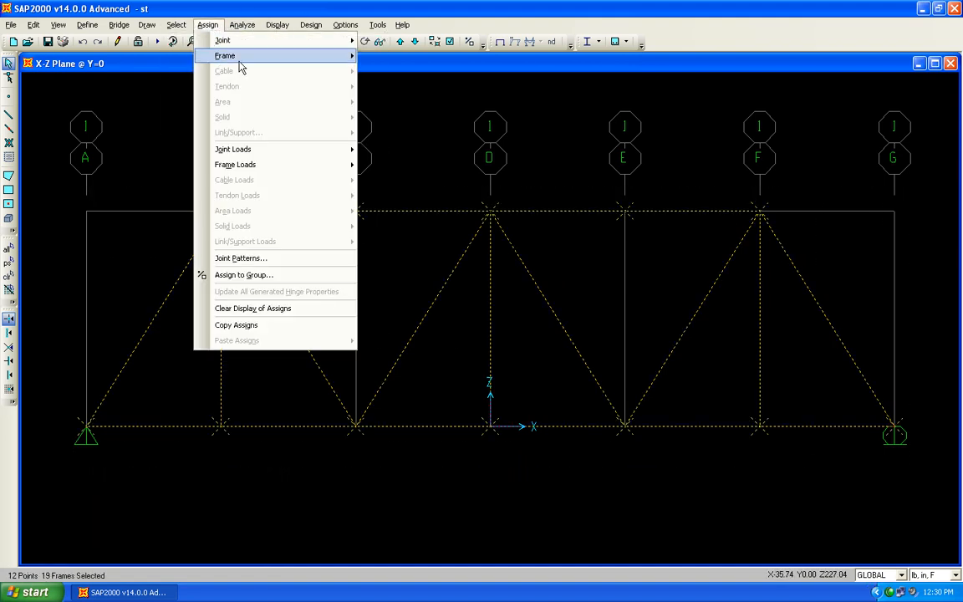
pyautogui.moveTo(255, 56)
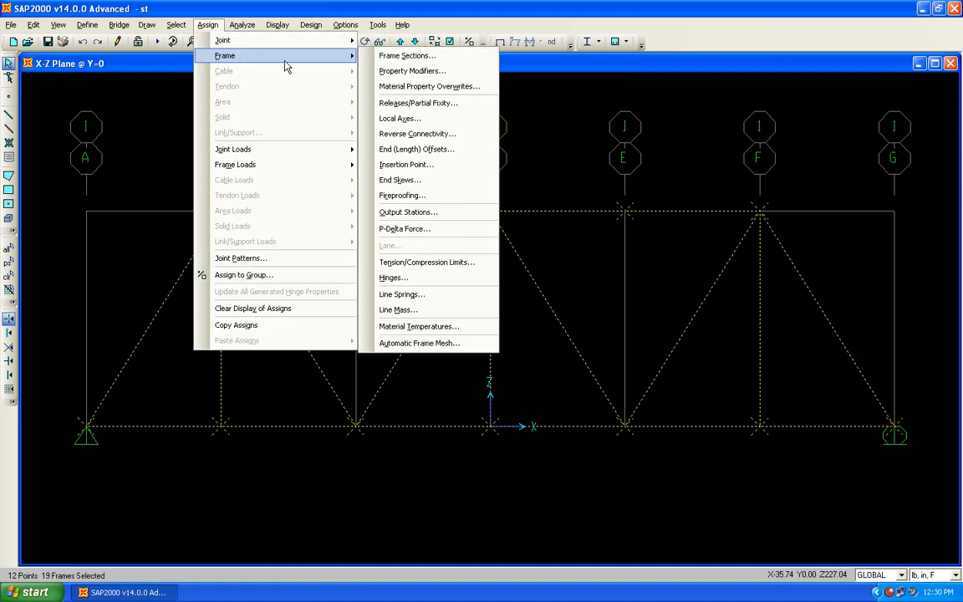
pyautogui.click(443, 104)
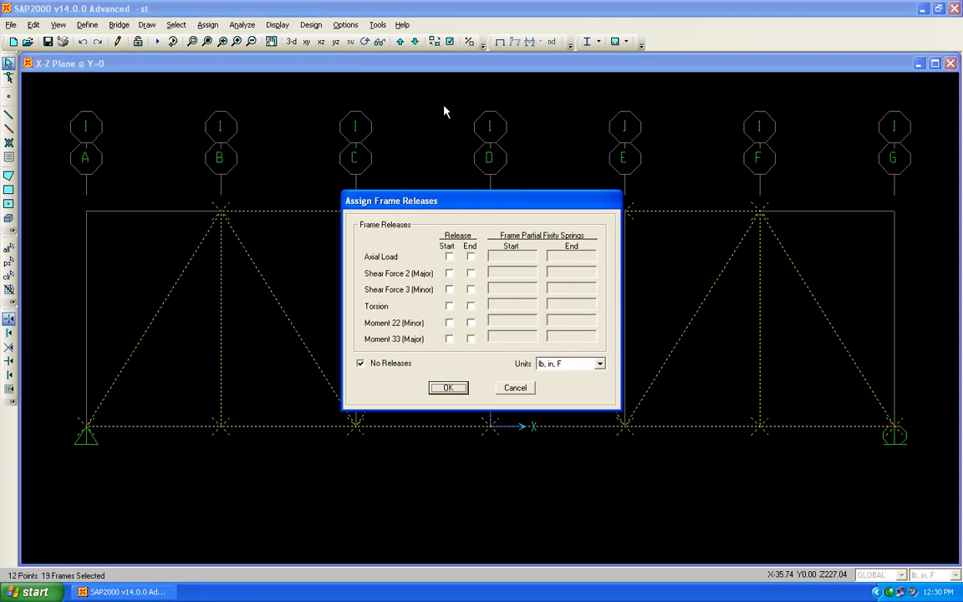
pyautogui.click(449, 339)
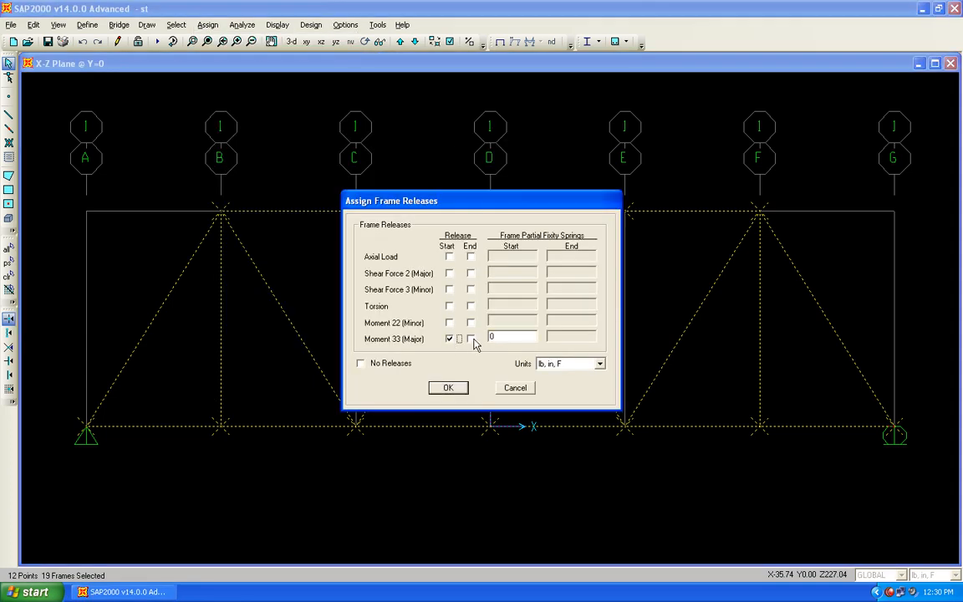
pyautogui.click(471, 339)
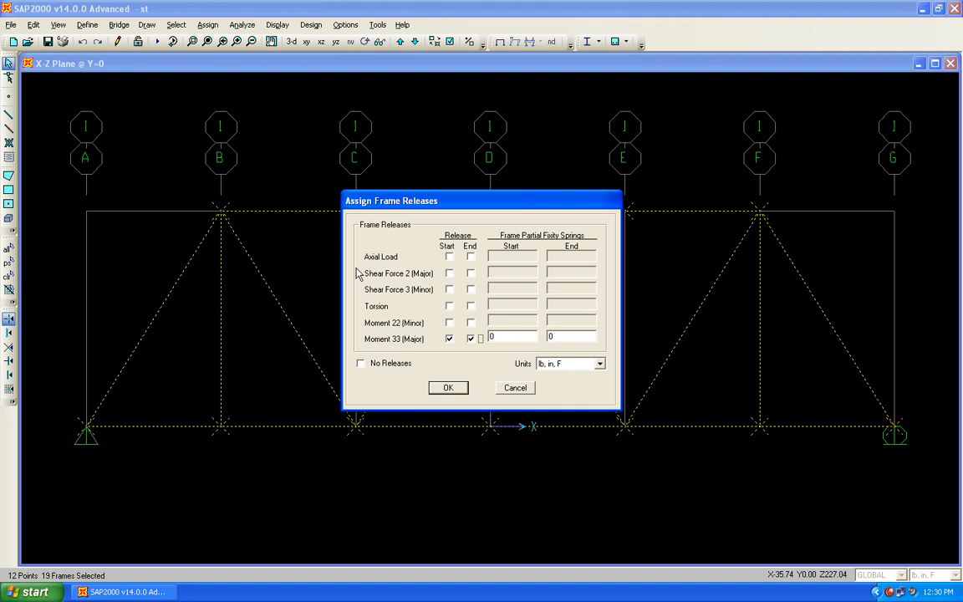
pyautogui.click(448, 387)
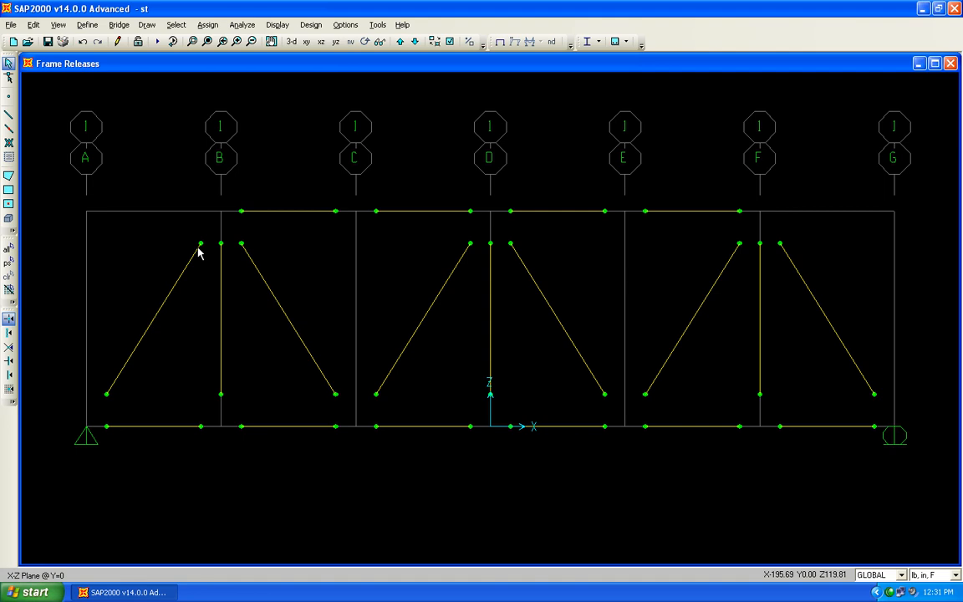
# - Run the analysis of the DEAD and LIVE cases and display the Shear 2-2 diagram for DEAD
pyautogui.click(157, 41)
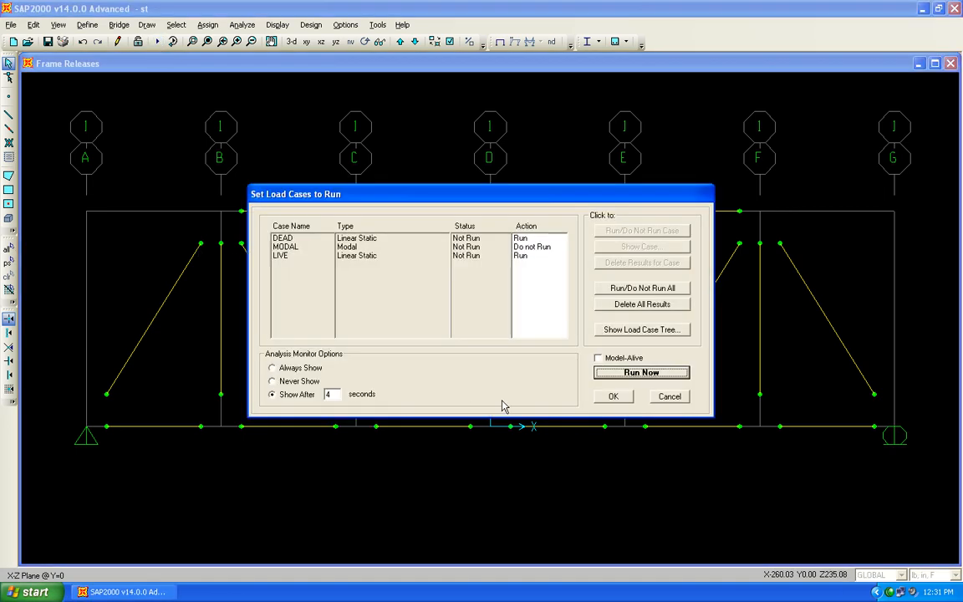
pyautogui.click(640, 373)
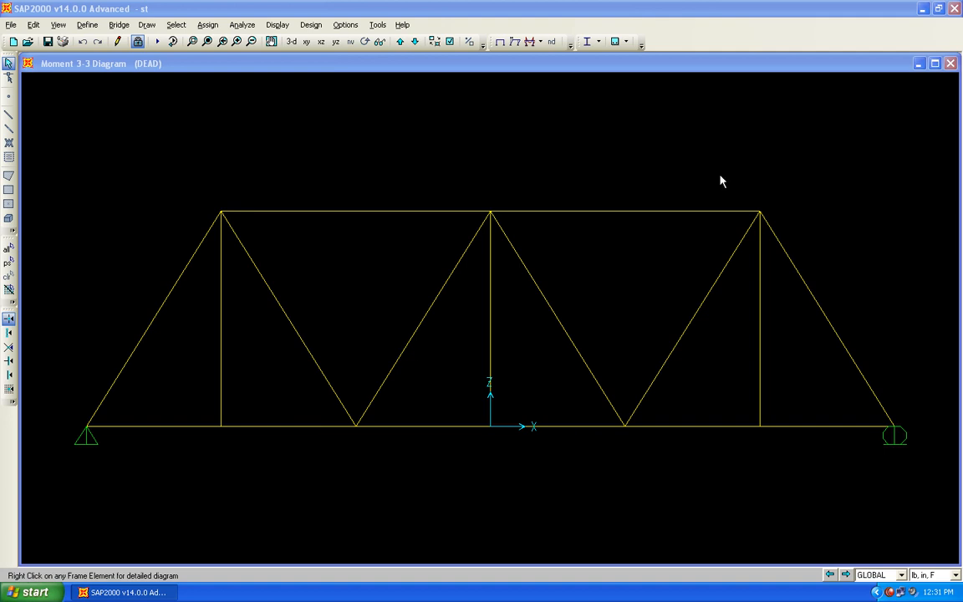
pyautogui.click(540, 42)
pyautogui.click(540, 42)
pyautogui.click(540, 42)
pyautogui.click(558, 73)
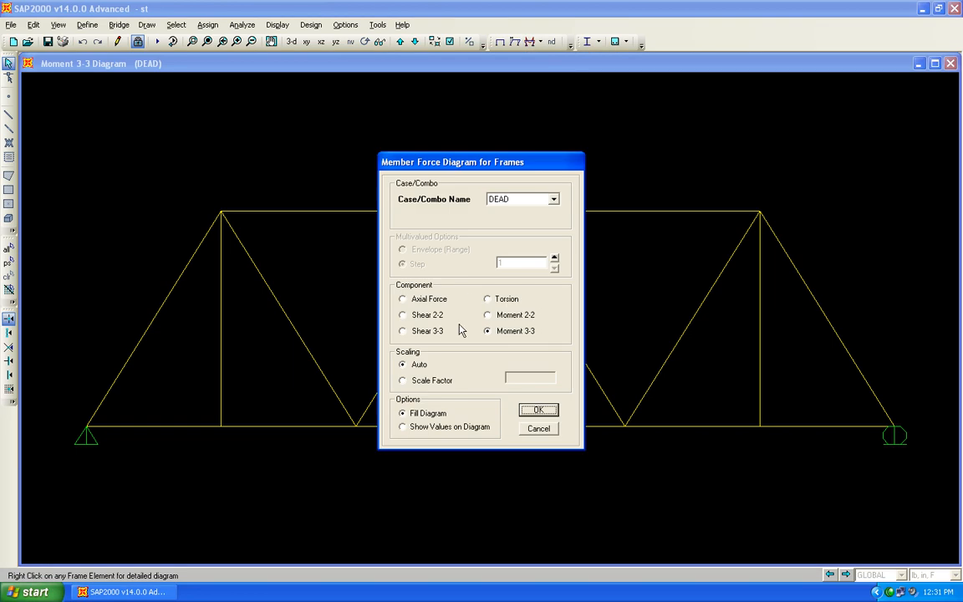
pyautogui.click(428, 316)
pyautogui.click(539, 410)
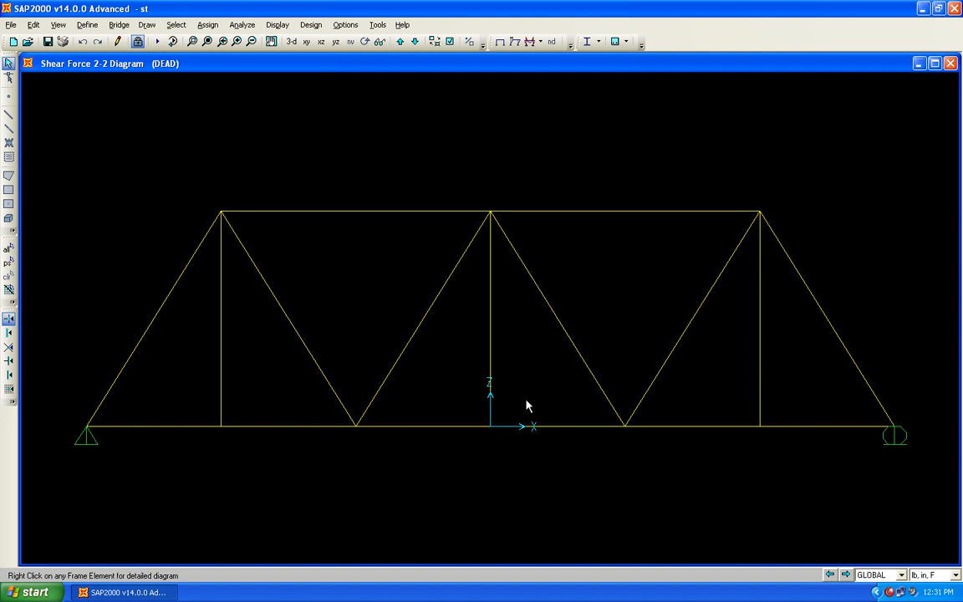
# - Unlock the model, deleting the analysis results, and select all joints and frames
pyautogui.click(137, 41)
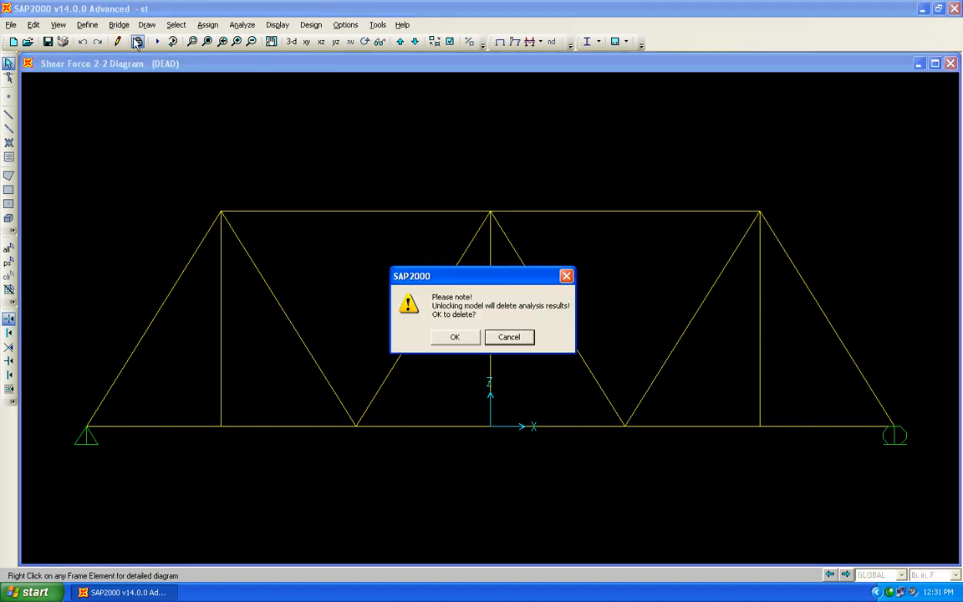
pyautogui.click(455, 337)
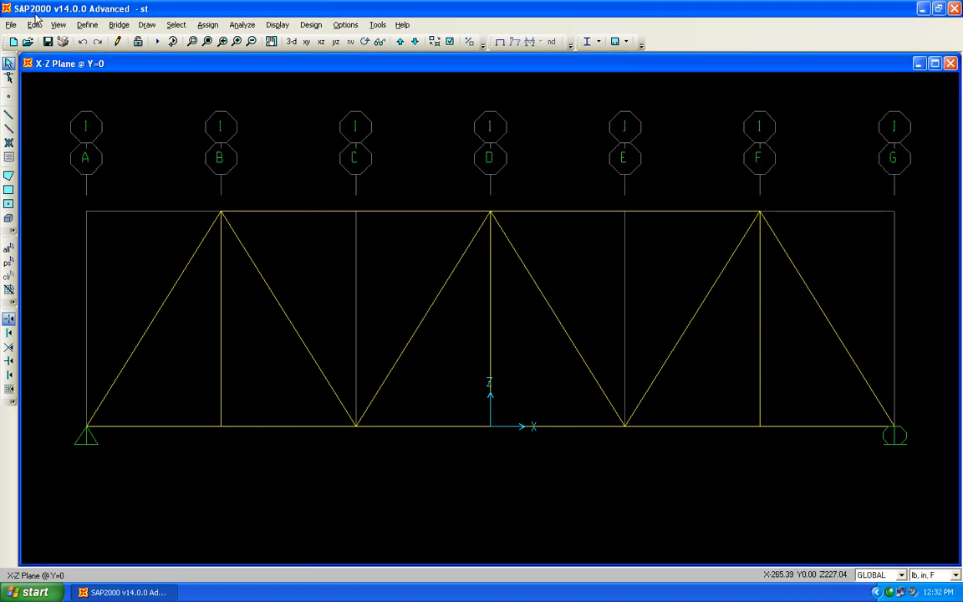
pyautogui.click(6, 248)
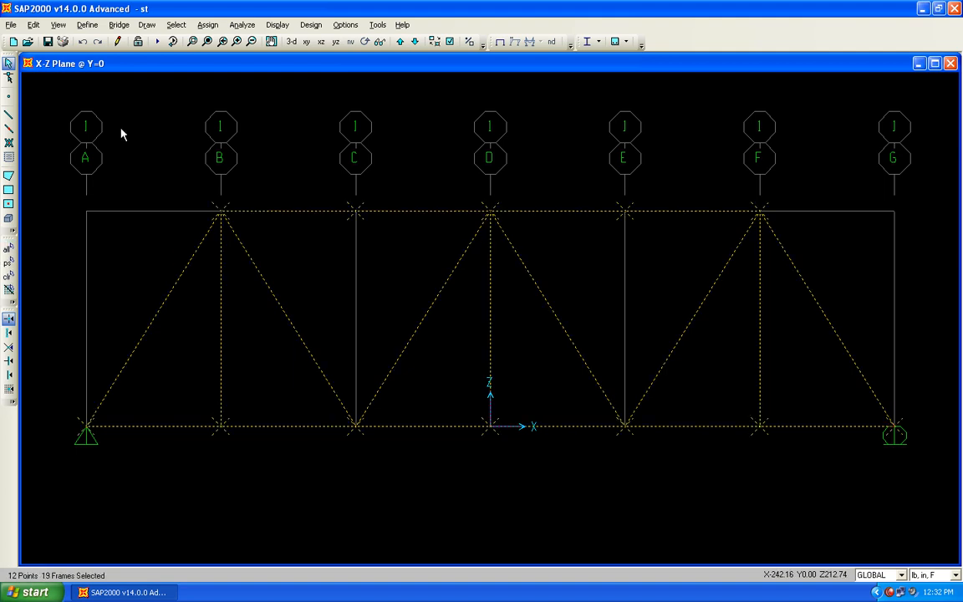
# - Set the self weight multiplier of the DEAD load pattern to 1
pyautogui.click(88, 24)
pyautogui.click(105, 202)
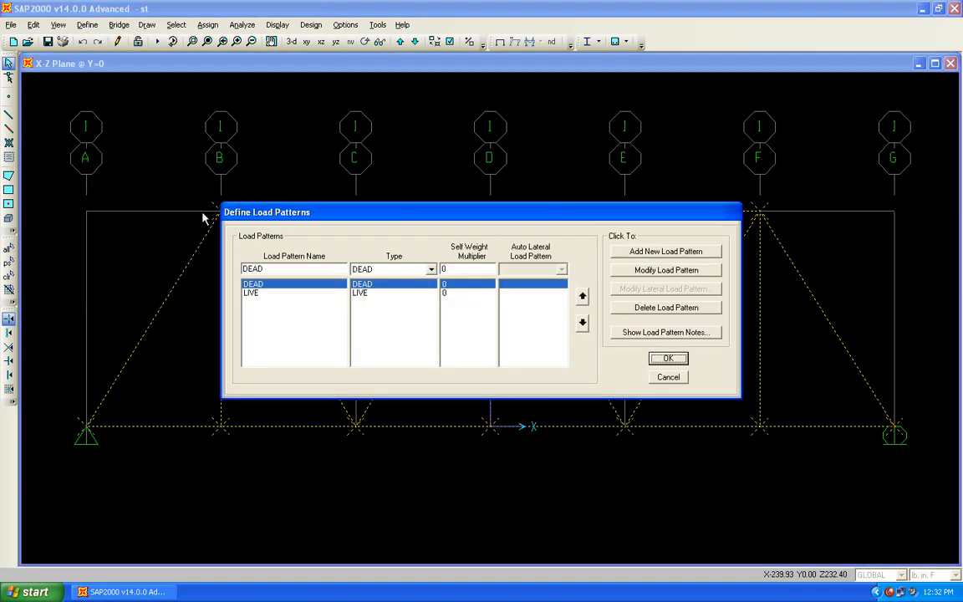
pyautogui.doubleClick(455, 269)
pyautogui.write('1')
pyautogui.click(662, 270)
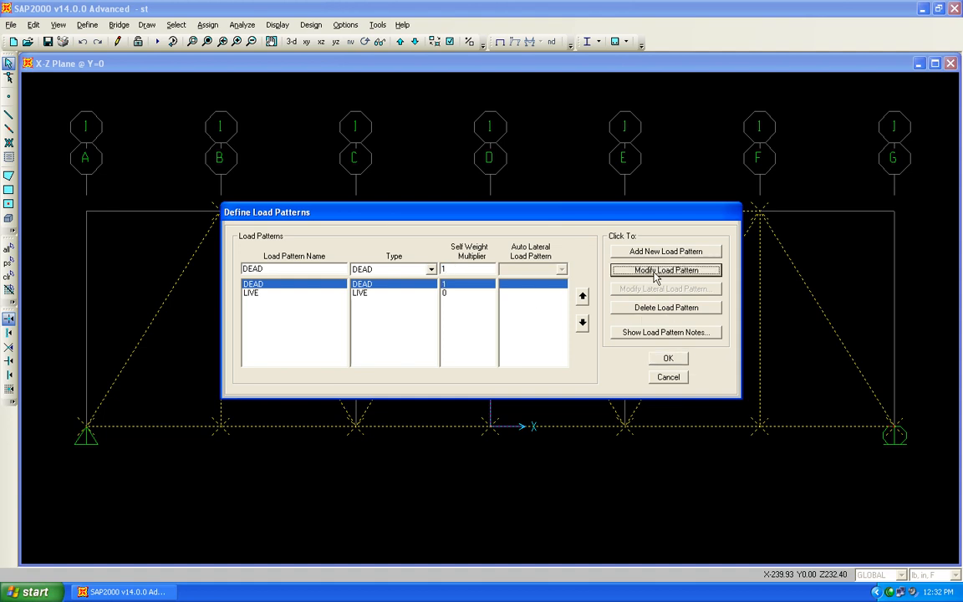
pyautogui.click(656, 359)
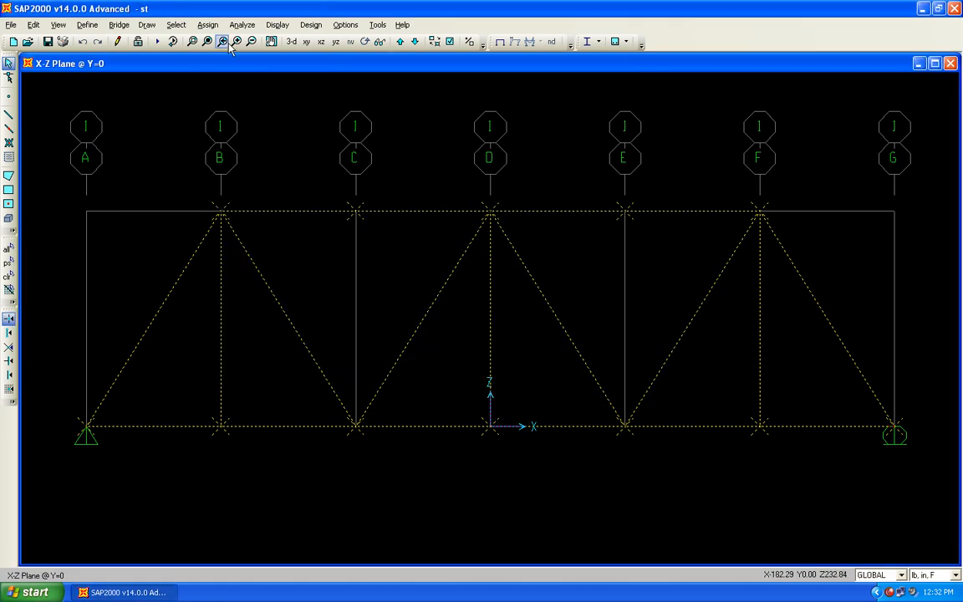
# - Clear the Moment 33 (Major) start and end releases on all truss frames and run the DEAD and LIVE analysis
pyautogui.click(208, 25)
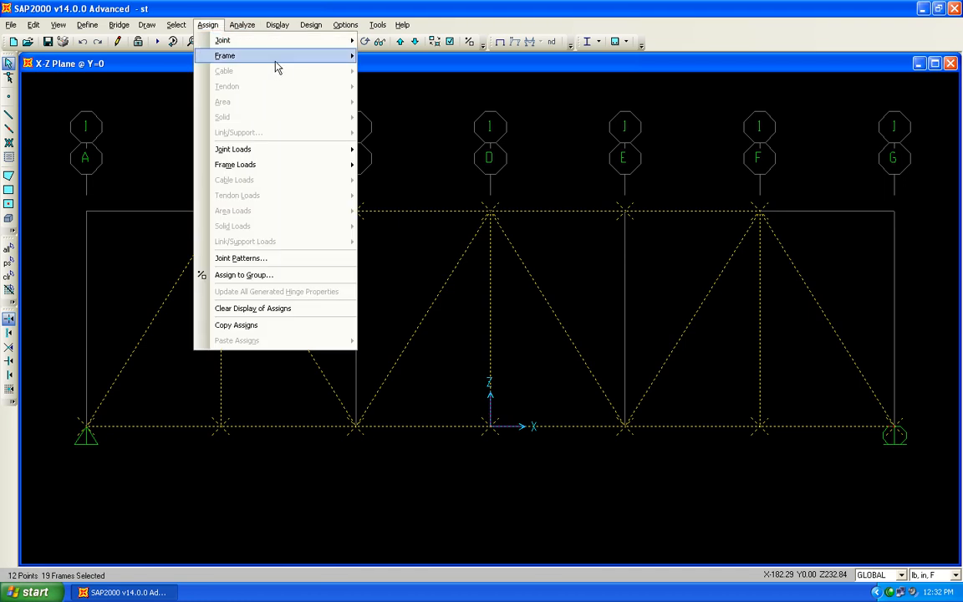
pyautogui.moveTo(350, 56)
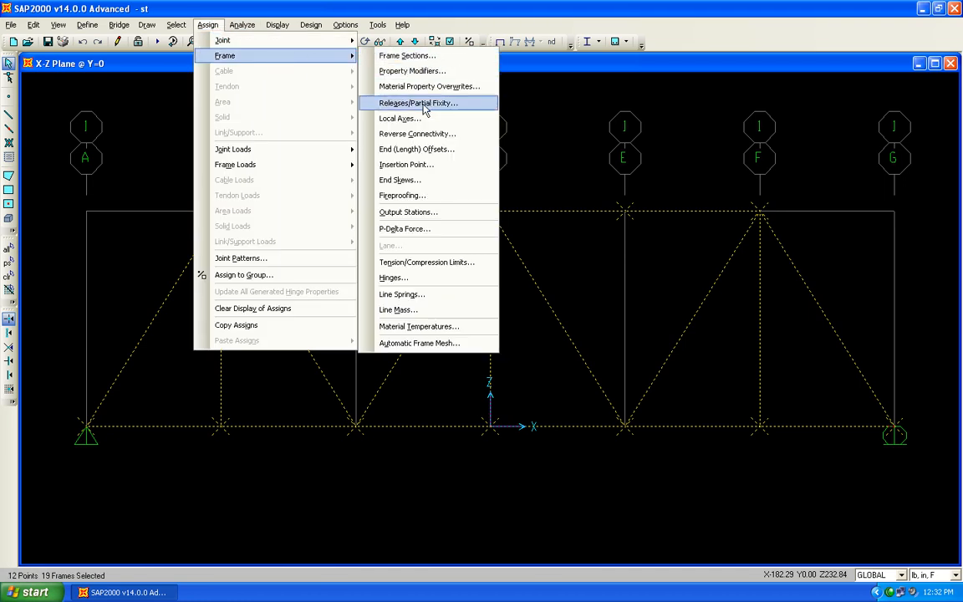
pyautogui.moveTo(326, 67)
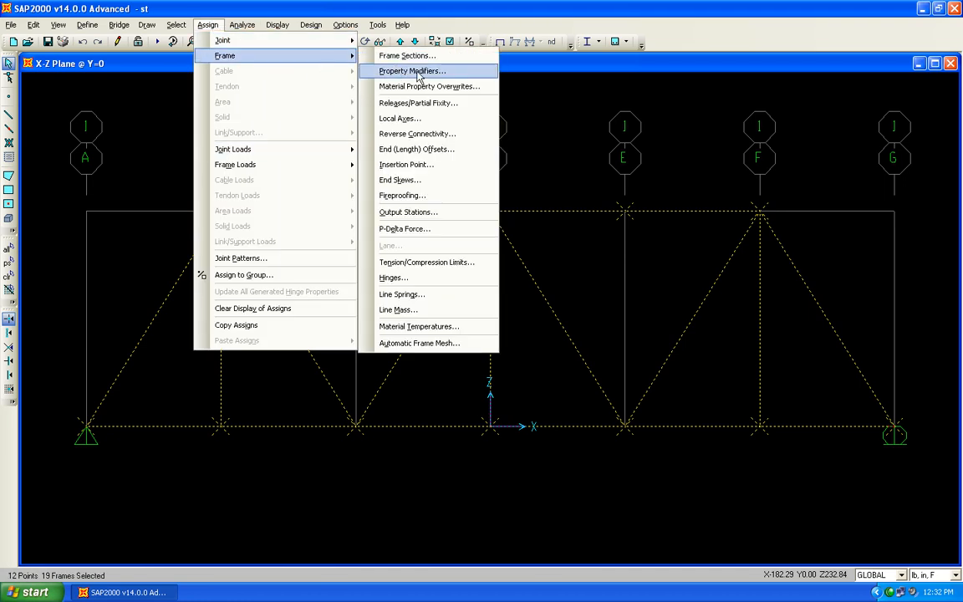
pyautogui.click(380, 99)
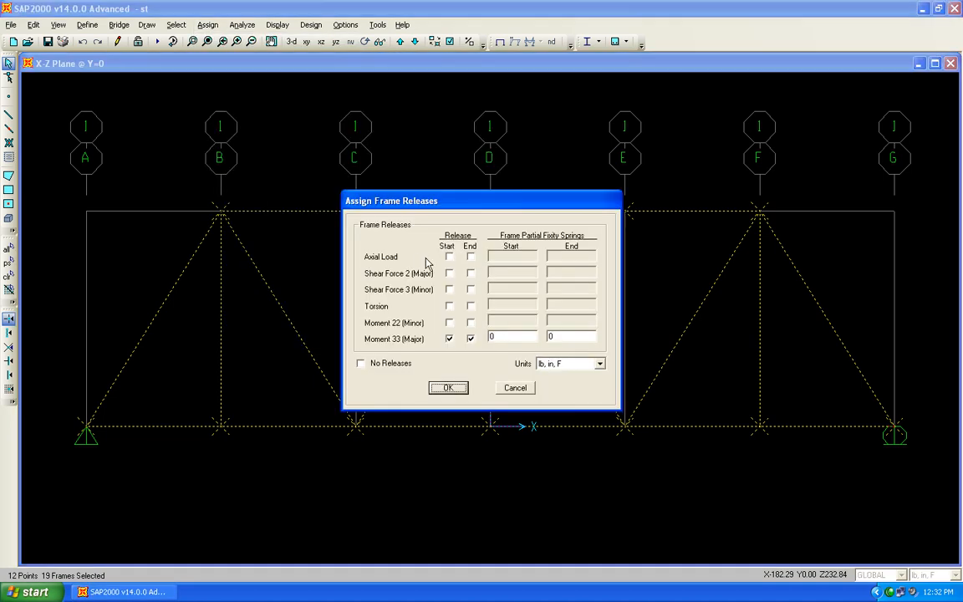
pyautogui.click(449, 339)
pyautogui.click(469, 339)
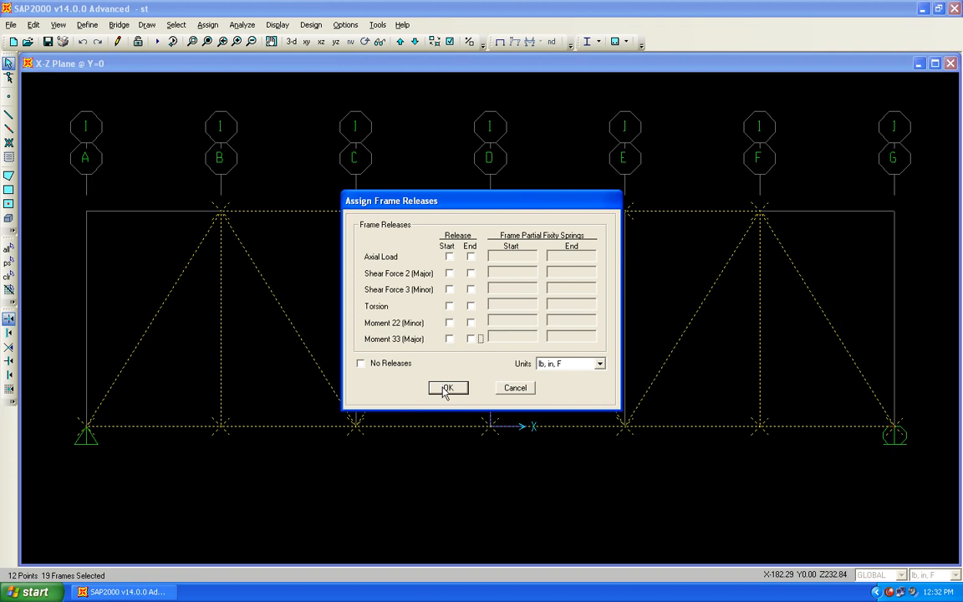
pyautogui.click(447, 388)
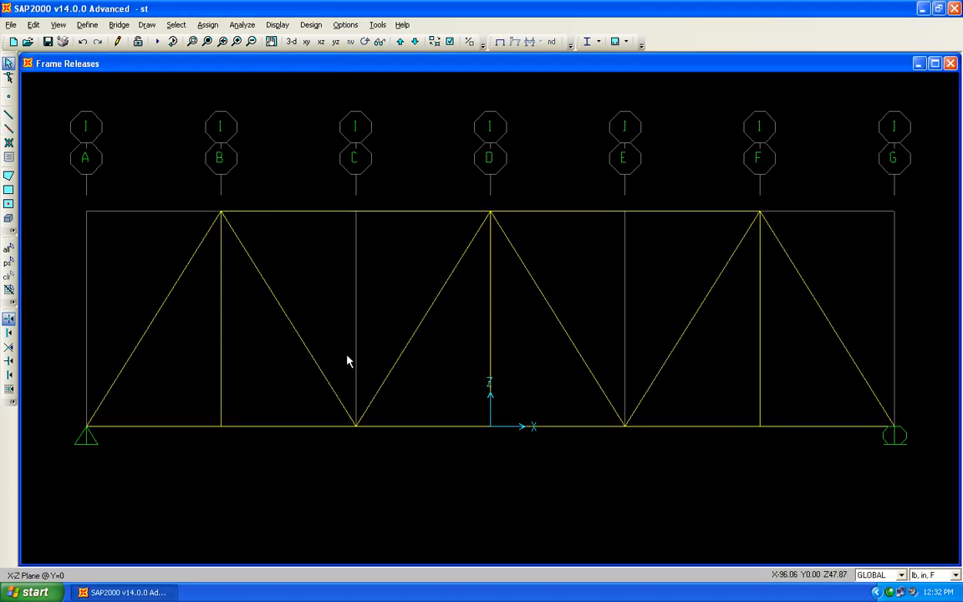
pyautogui.click(156, 41)
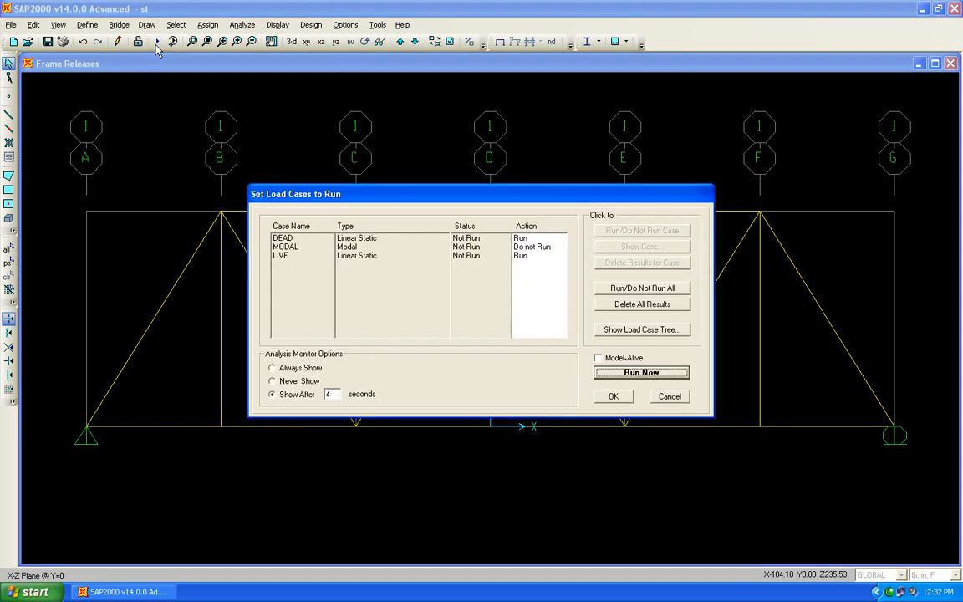
pyautogui.click(655, 376)
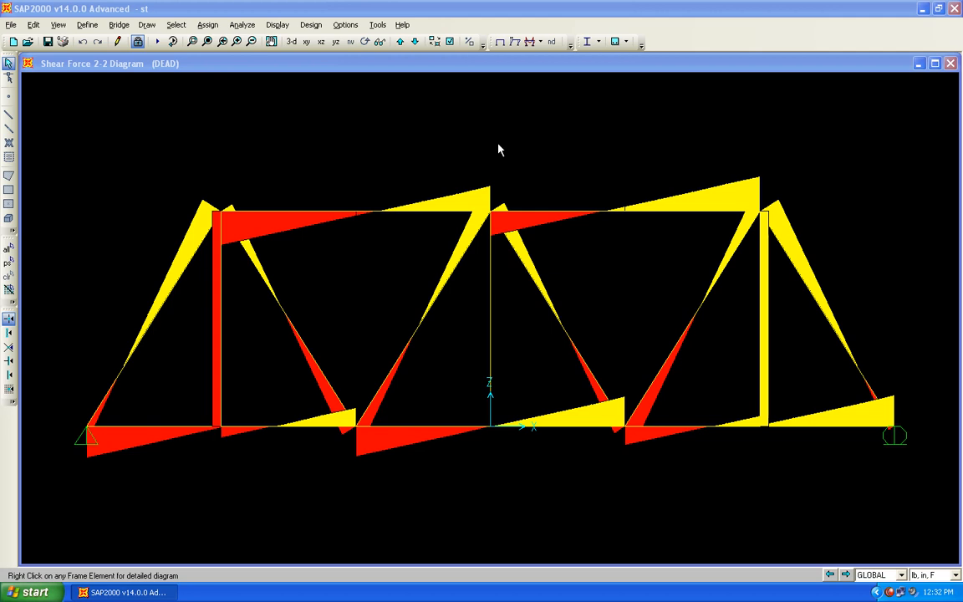
# - Review the steel frame design preferences for the AISC-LRFD93 code and accept them
pyautogui.click(310, 24)
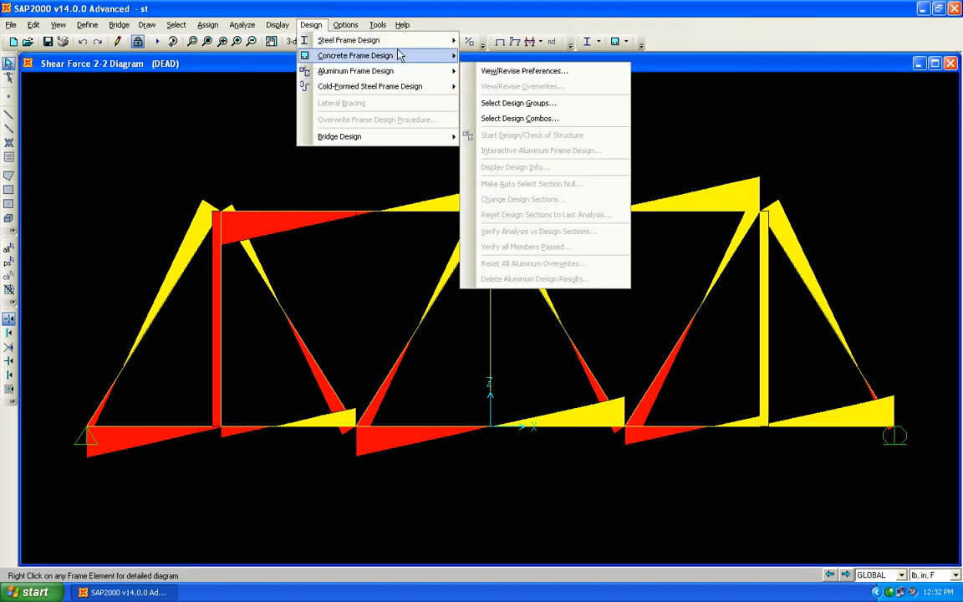
pyautogui.moveTo(404, 40)
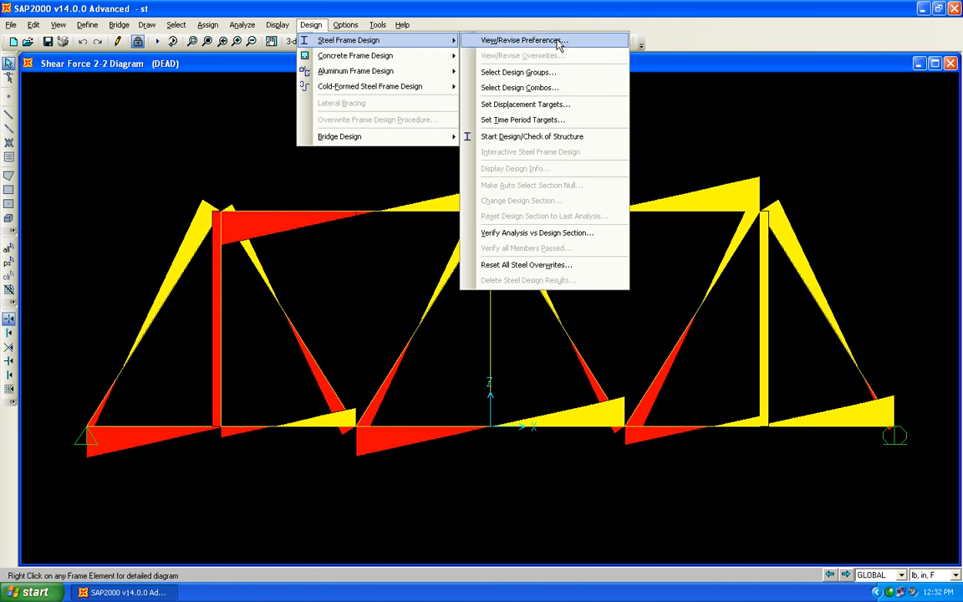
pyautogui.click(504, 40)
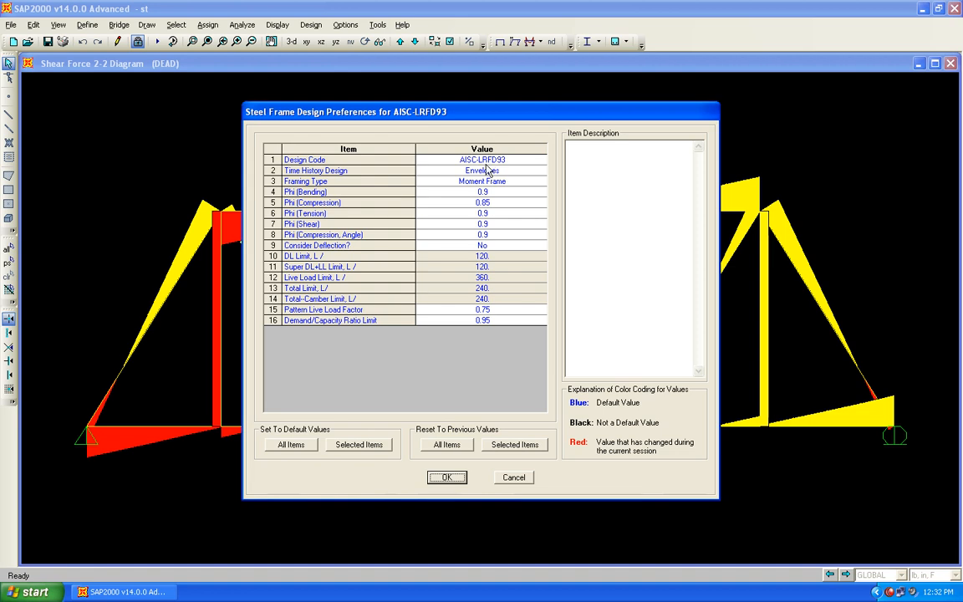
pyautogui.click(446, 478)
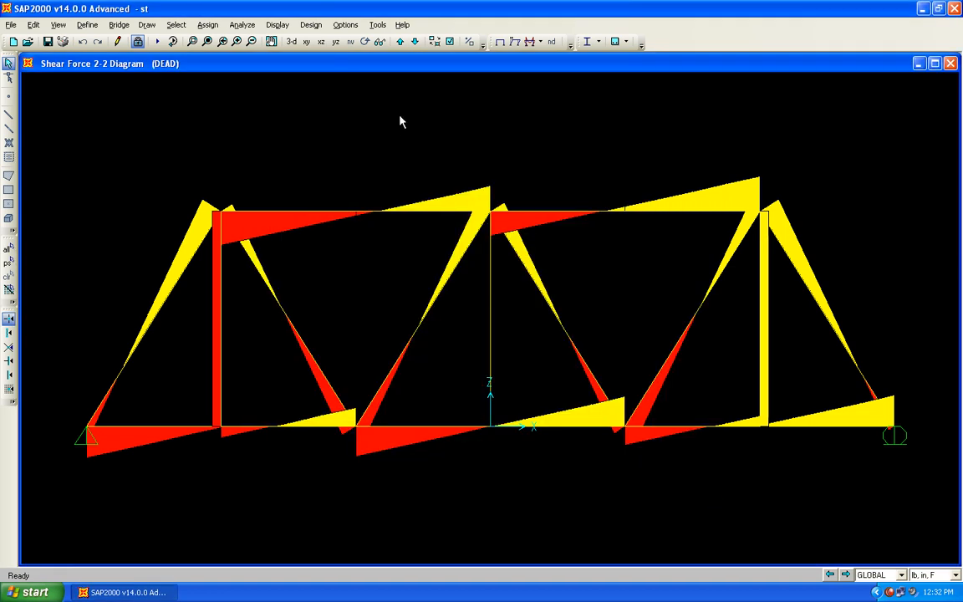
# - Open the steel design load combination selection and examine the strength combinations UDSTL1 and UDSTL2
pyautogui.click(311, 25)
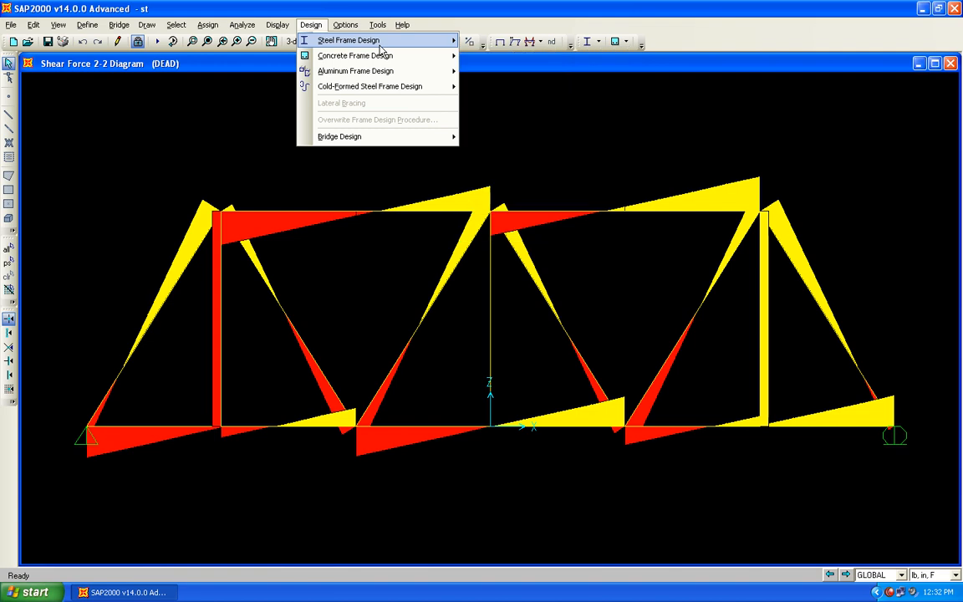
pyautogui.moveTo(449, 49)
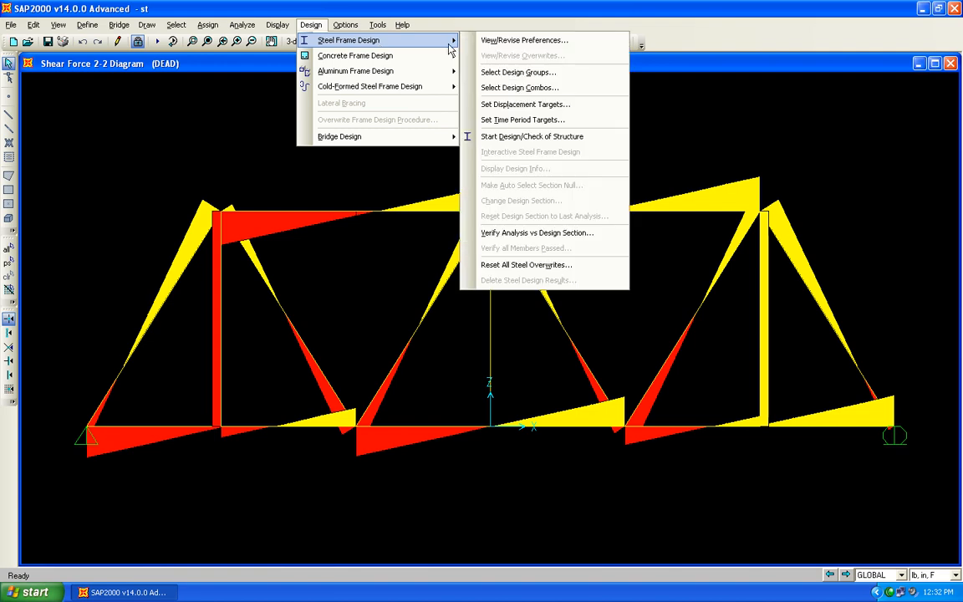
pyautogui.click(554, 89)
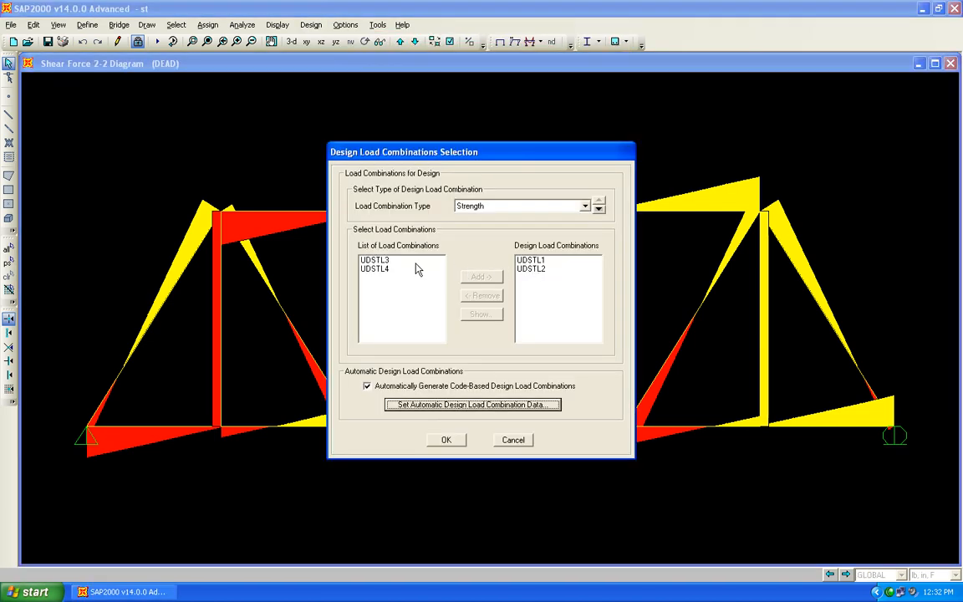
pyautogui.click(540, 260)
pyautogui.click(550, 271)
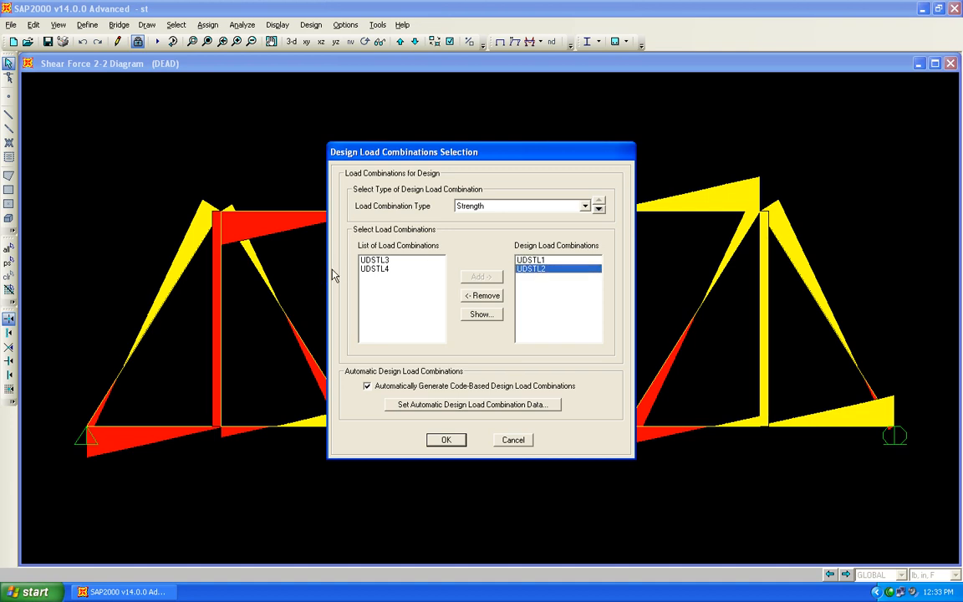
pyautogui.click(394, 261)
pyautogui.keyDown('shift'); pyautogui.click(396, 269); pyautogui.keyUp('shift')
pyautogui.click(482, 277)
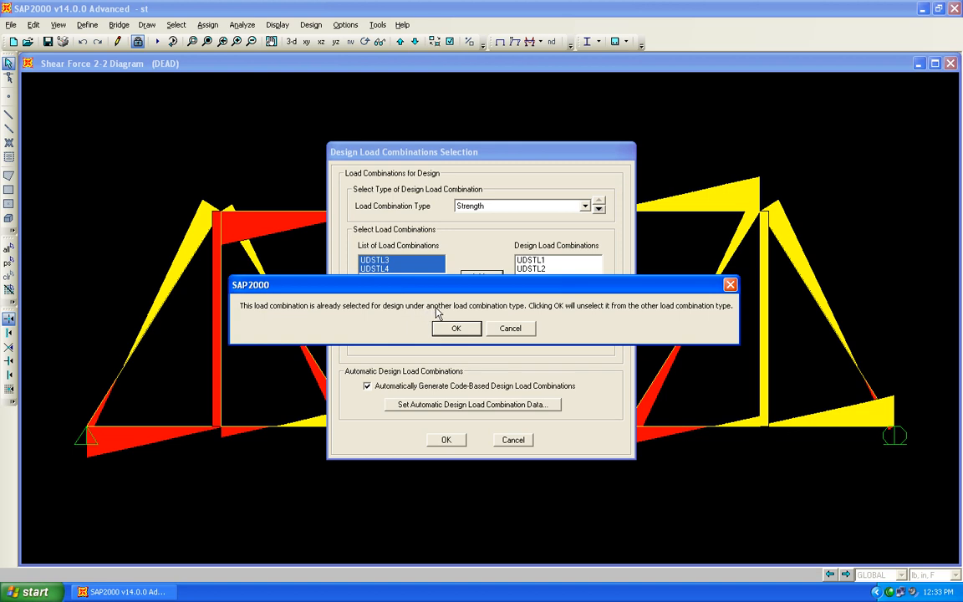
pyautogui.click(510, 328)
# - Compare the available and selected strength combinations, then accept the selection with UDSTL1 and UDSTL2 as design load combinations
pyautogui.click(389, 270)
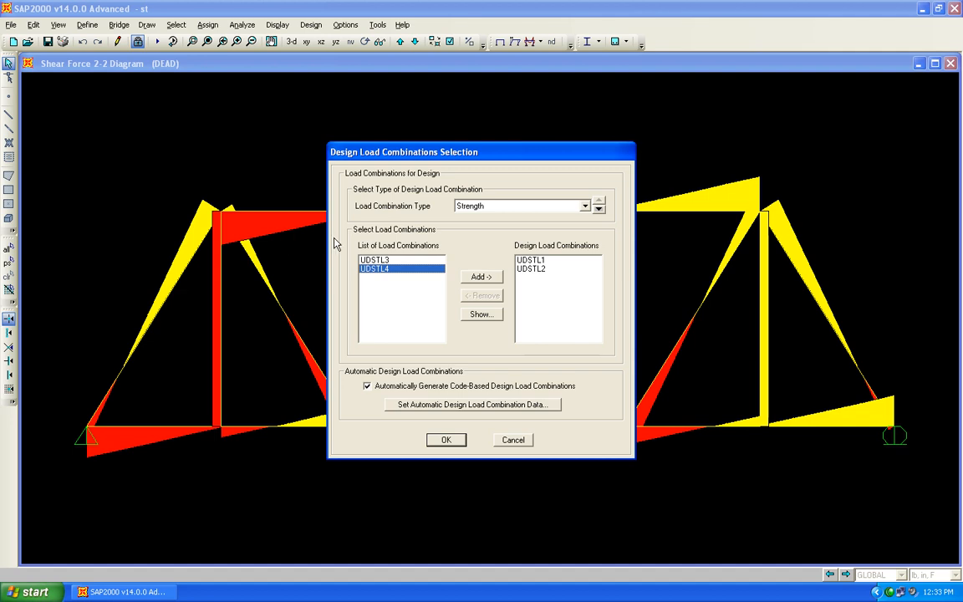
pyautogui.click(399, 261)
pyautogui.click(399, 268)
pyautogui.moveTo(530, 260); pyautogui.dragTo(537, 271)
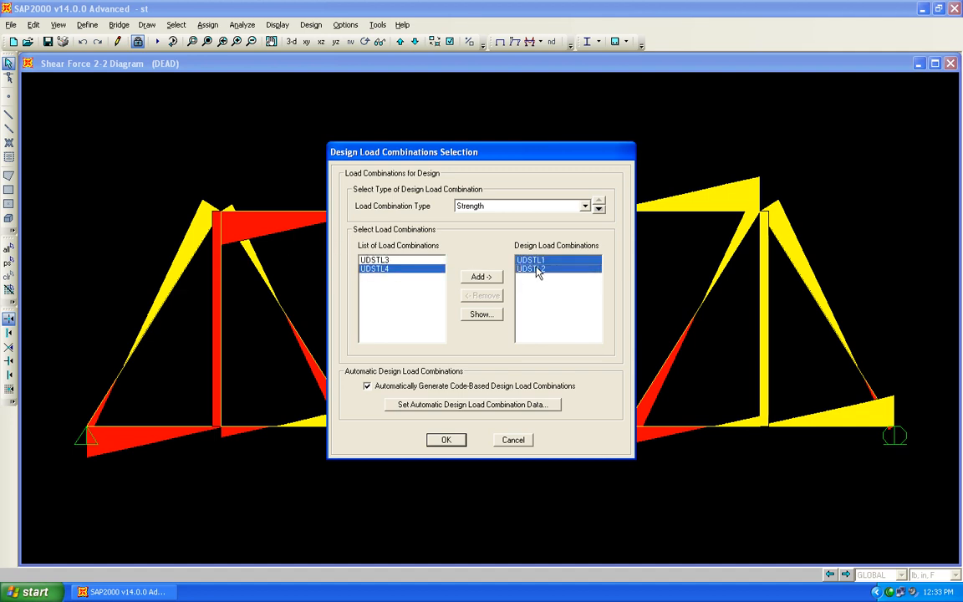
pyautogui.click(538, 272)
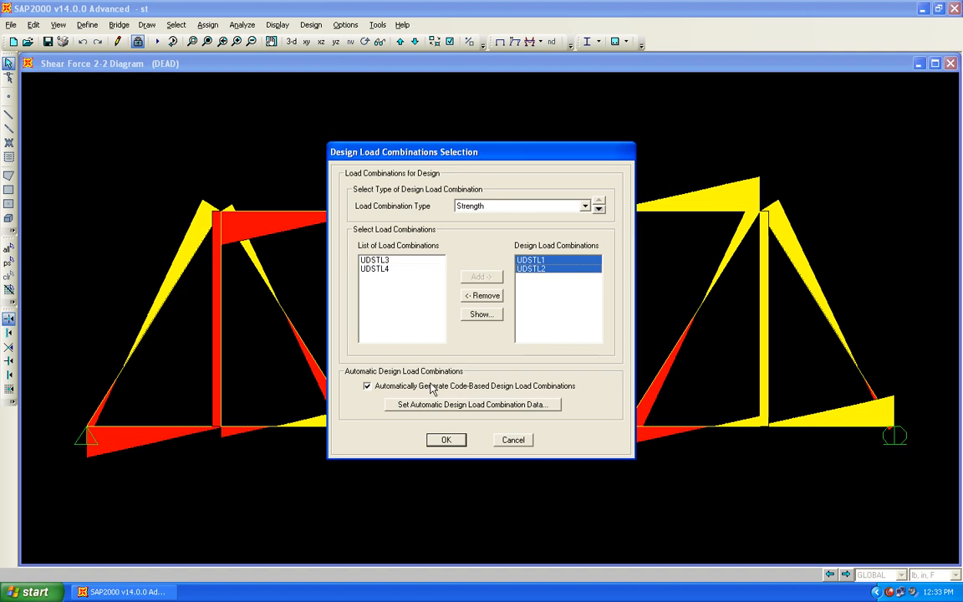
pyautogui.click(445, 440)
# - Run the steel frame design/check of the truss
pyautogui.click(310, 24)
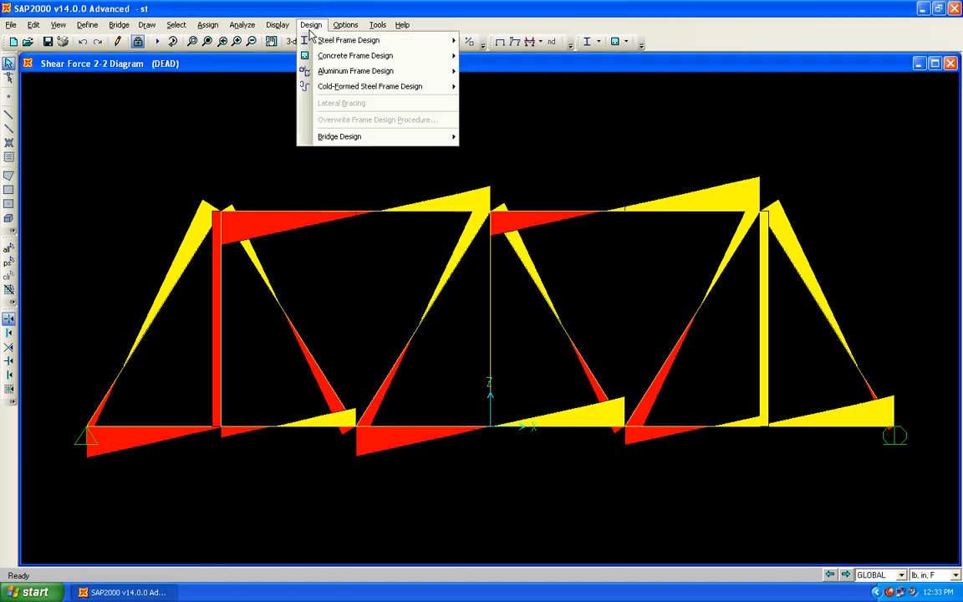
pyautogui.moveTo(380, 58)
pyautogui.moveTo(336, 43)
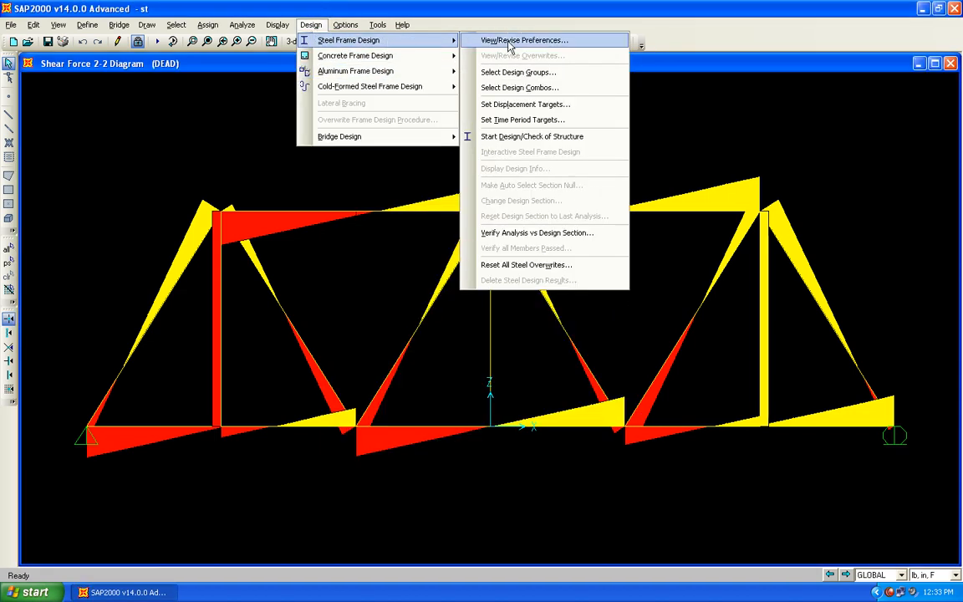
pyautogui.click(583, 137)
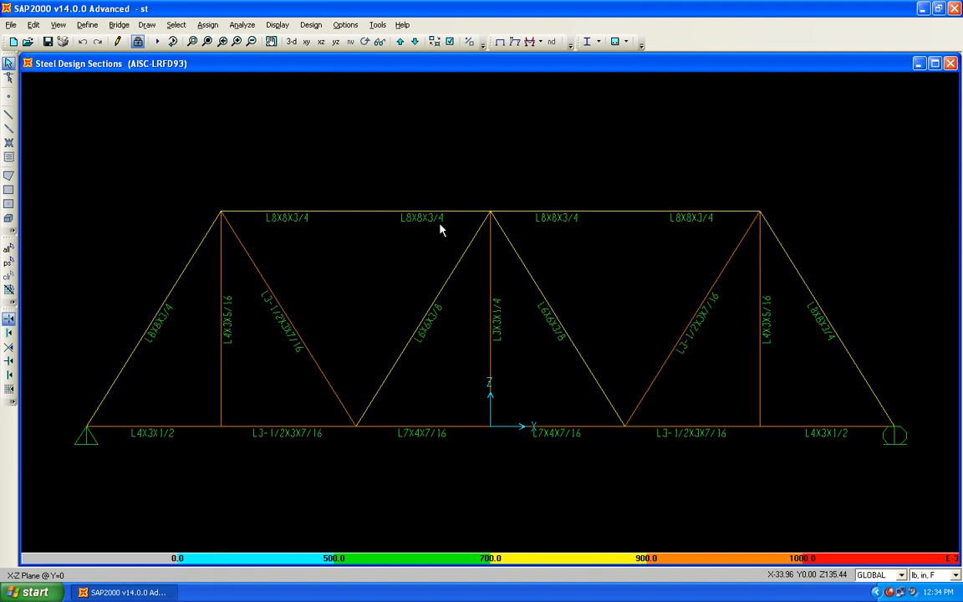
# - Verify whether all steel truss members pass the stress/capacity check
pyautogui.click(313, 25)
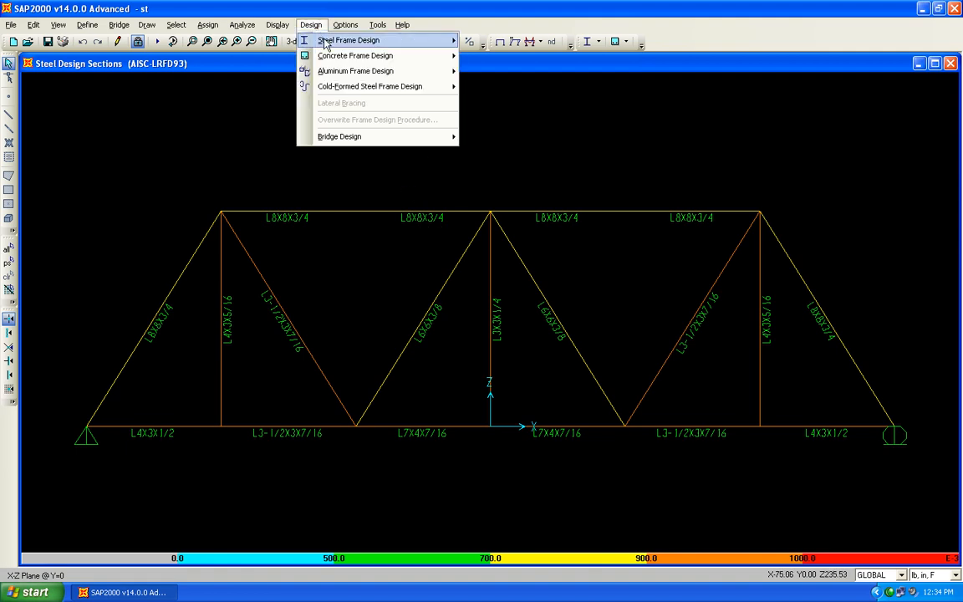
pyautogui.moveTo(322, 40)
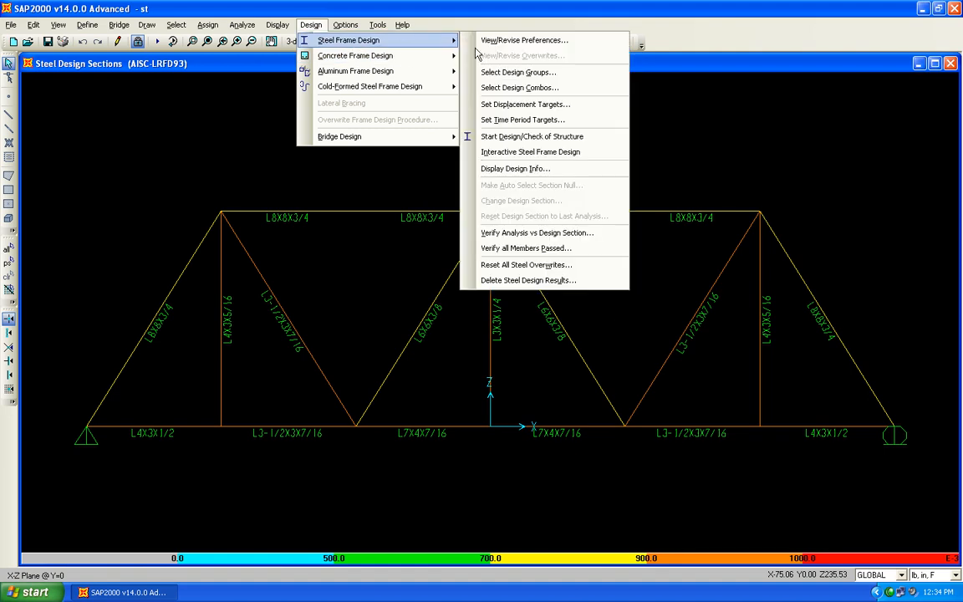
pyautogui.click(558, 248)
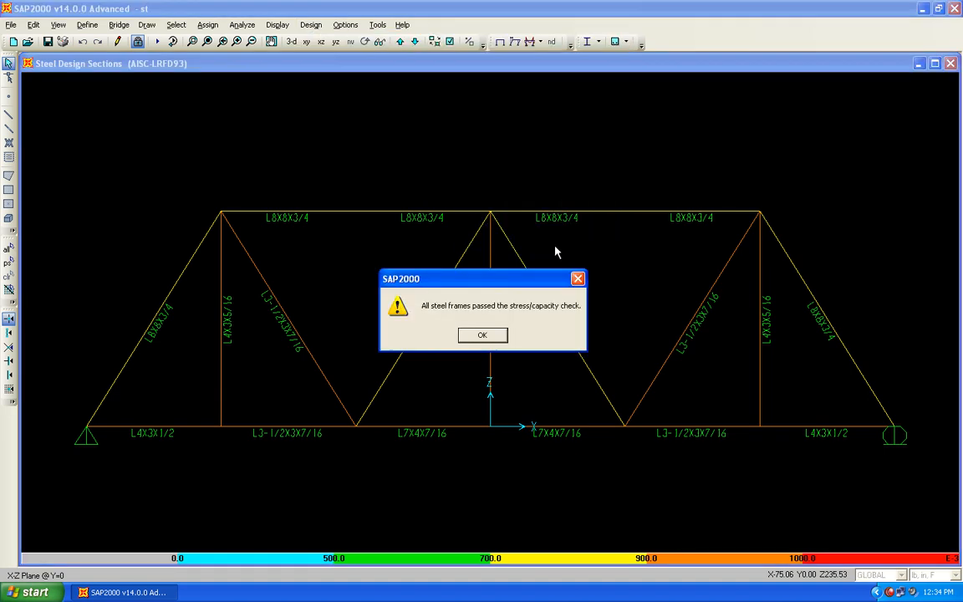
pyautogui.click(483, 336)
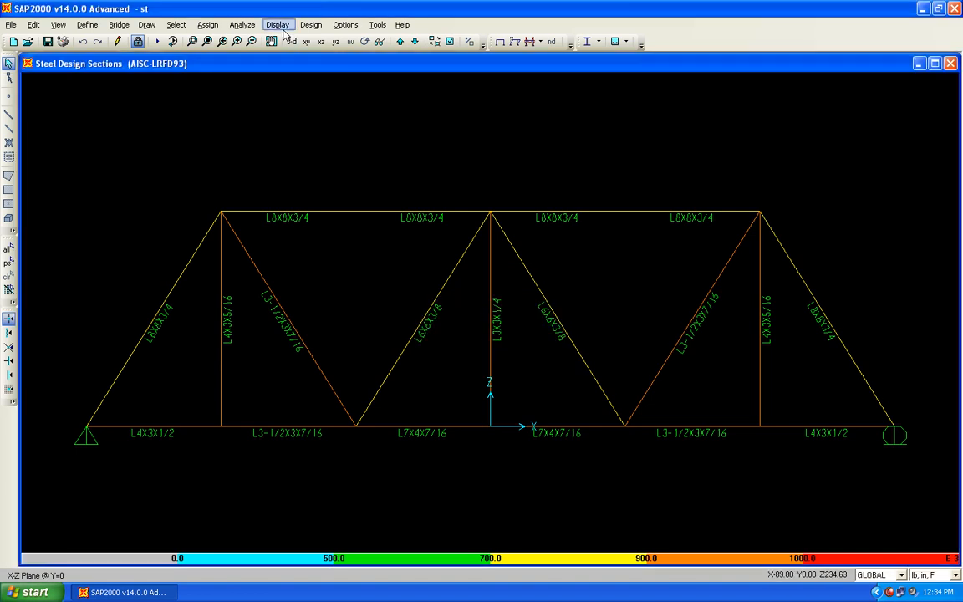
# - Compare the analysis sections with the steel design sections and select the frames that differ
pyautogui.click(310, 24)
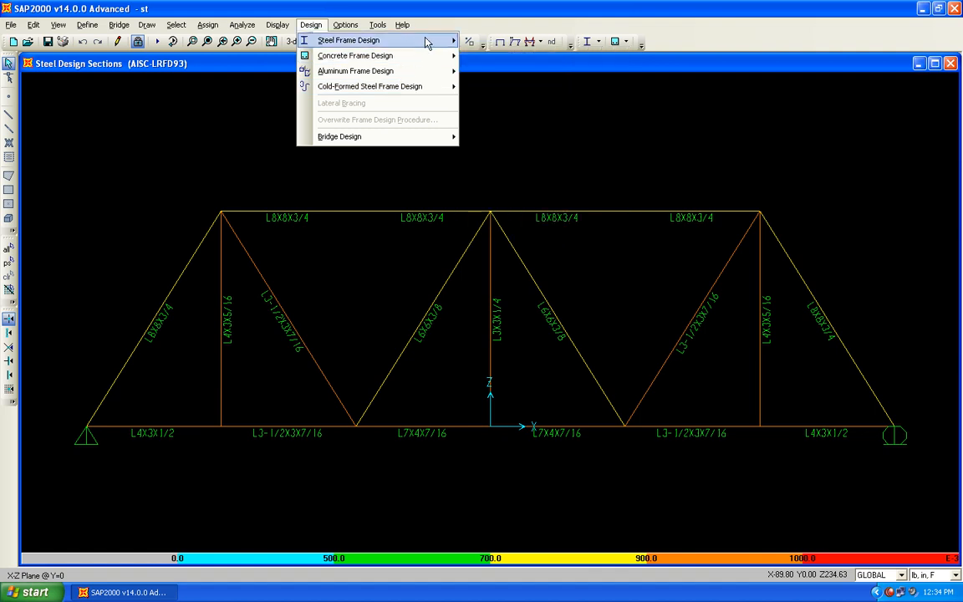
pyautogui.moveTo(435, 40)
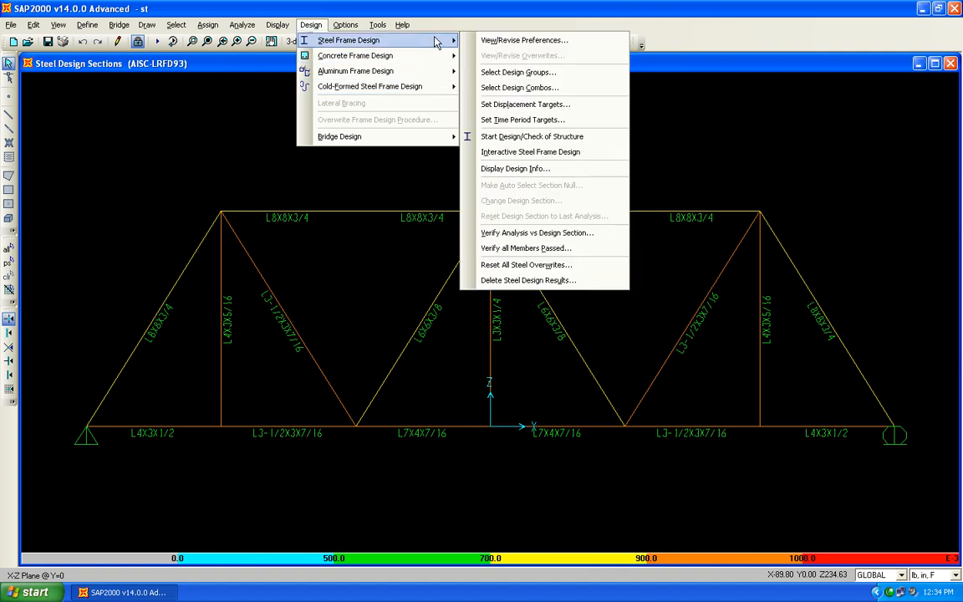
pyautogui.click(565, 237)
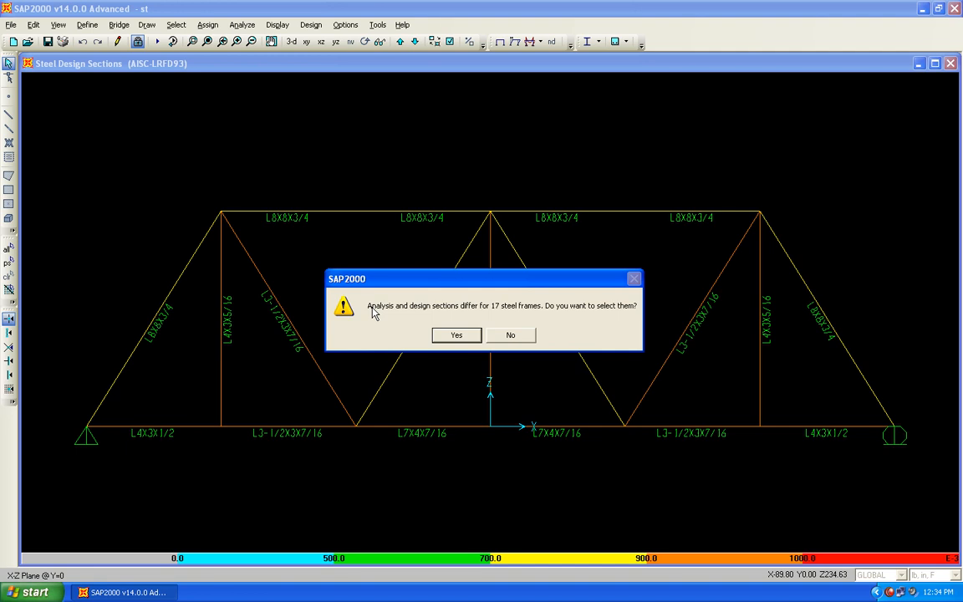
pyautogui.click(456, 334)
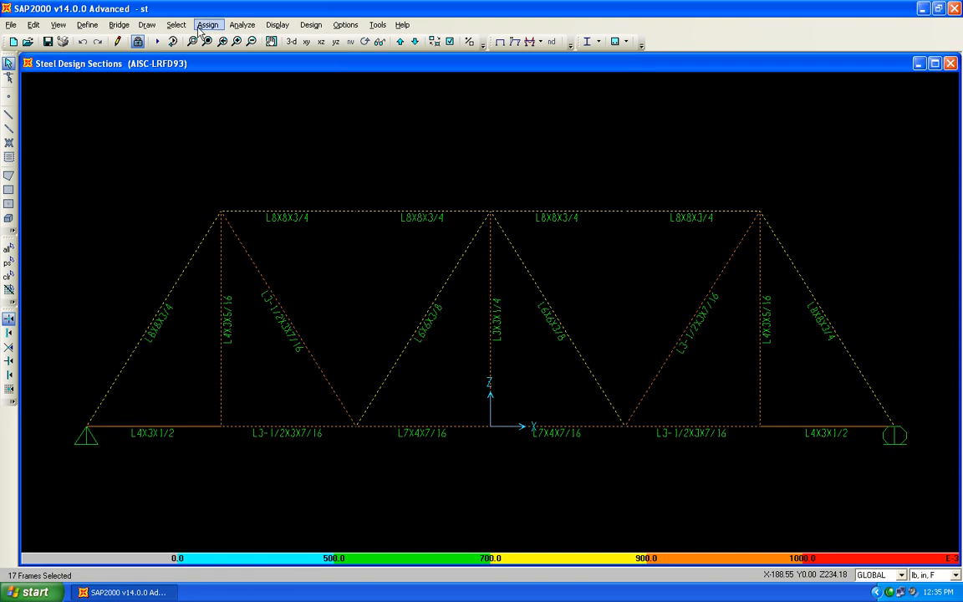
# - Rerun the DEAD and LIVE analysis with the new design sections and dismiss the message
pyautogui.click(156, 41)
pyautogui.click(656, 375)
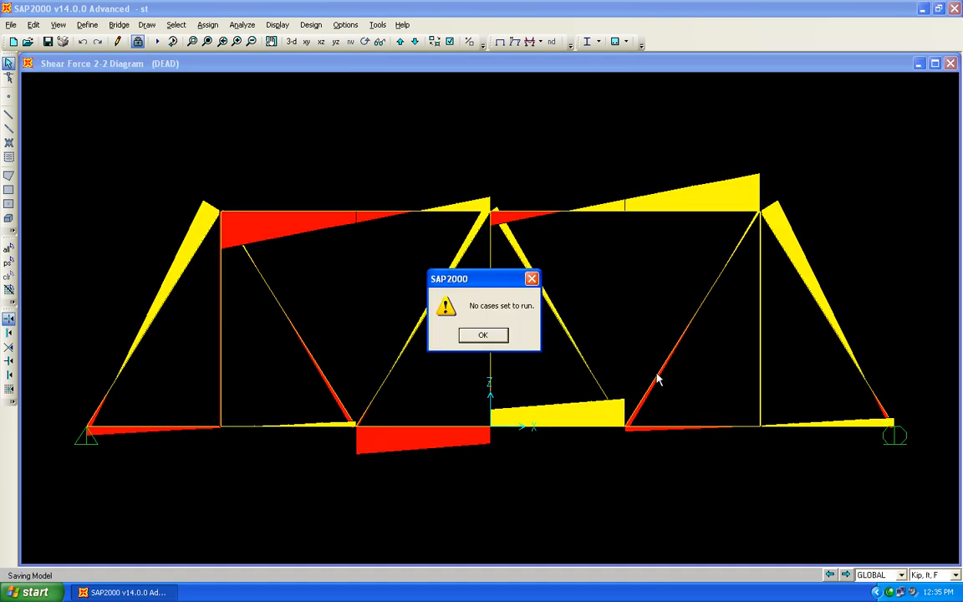
pyautogui.click(493, 336)
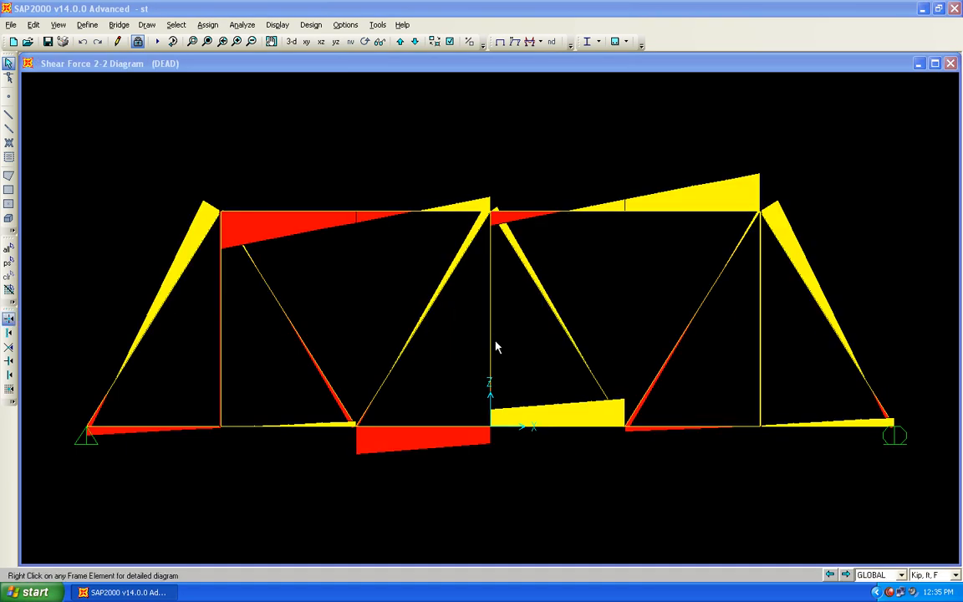
# - Repeat the steel frame design/check using the updated analysis results
pyautogui.click(310, 24)
pyautogui.moveTo(387, 71)
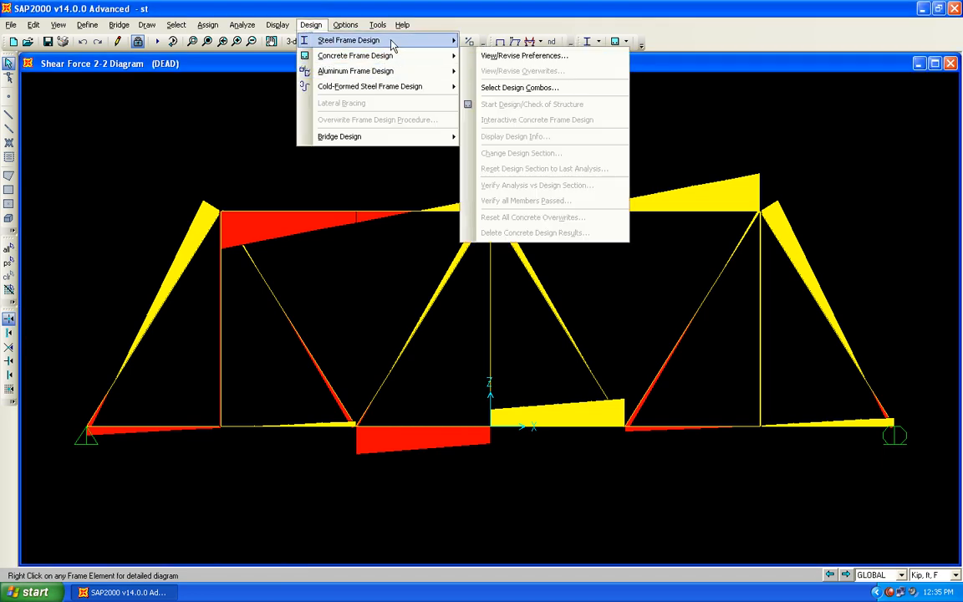
pyautogui.moveTo(389, 41)
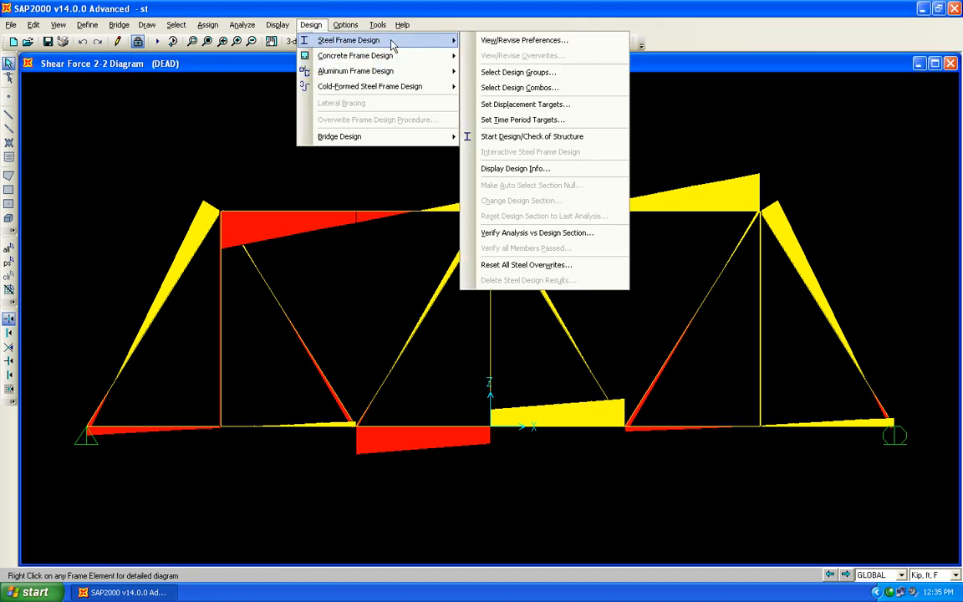
pyautogui.click(556, 138)
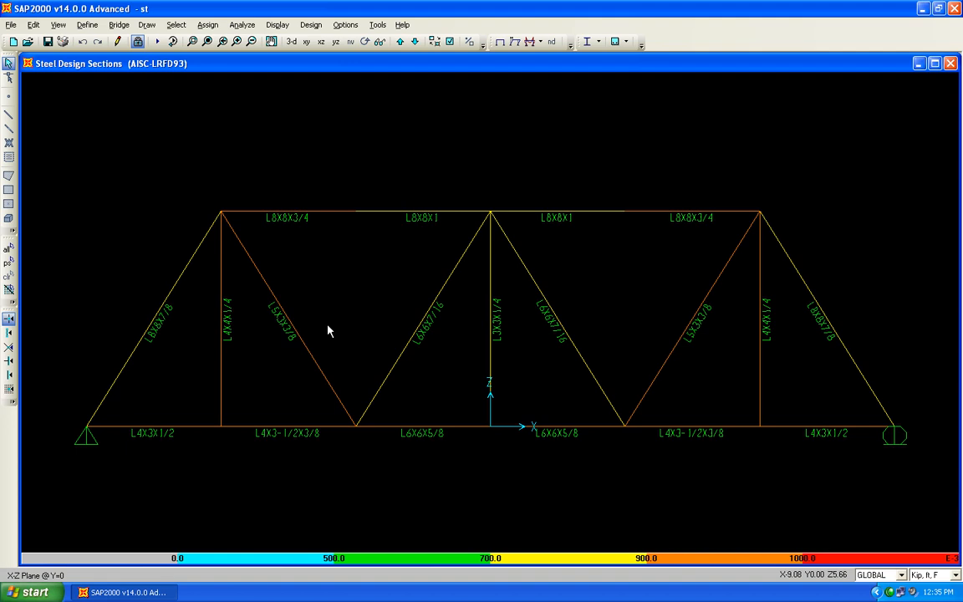
# - Verify again that all steel members pass the stress/capacity check after the redesign
pyautogui.click(311, 25)
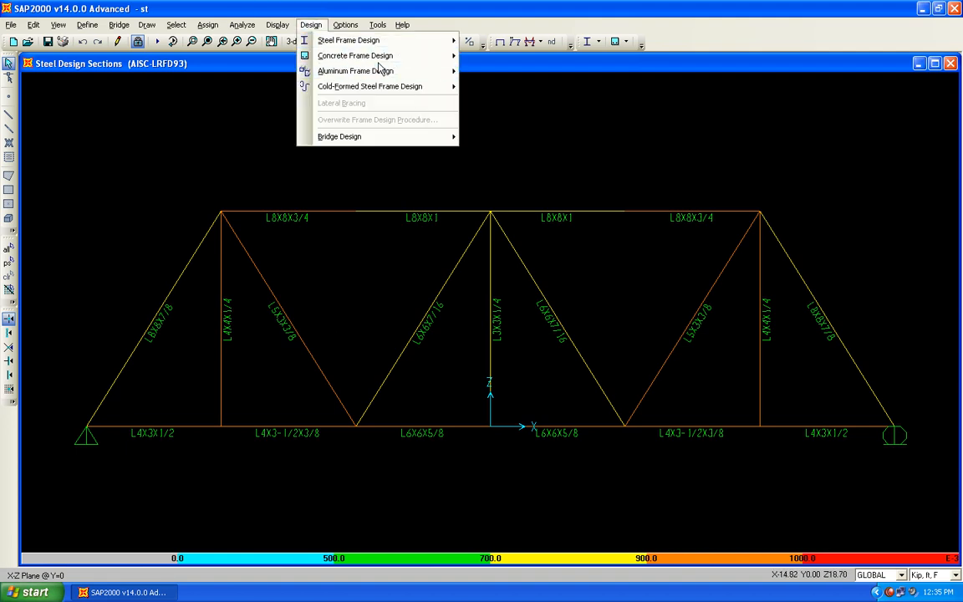
pyautogui.moveTo(380, 41)
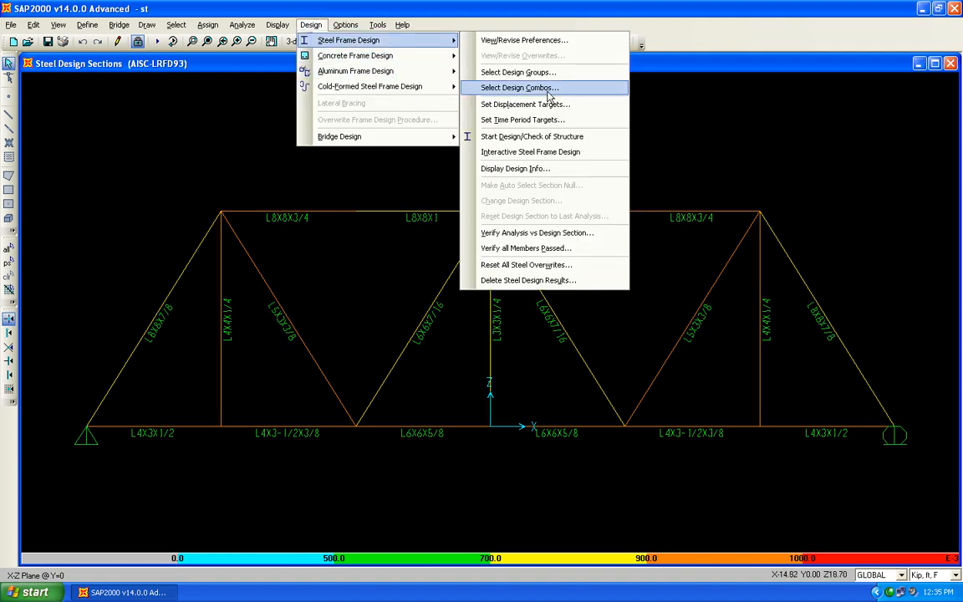
pyautogui.click(549, 248)
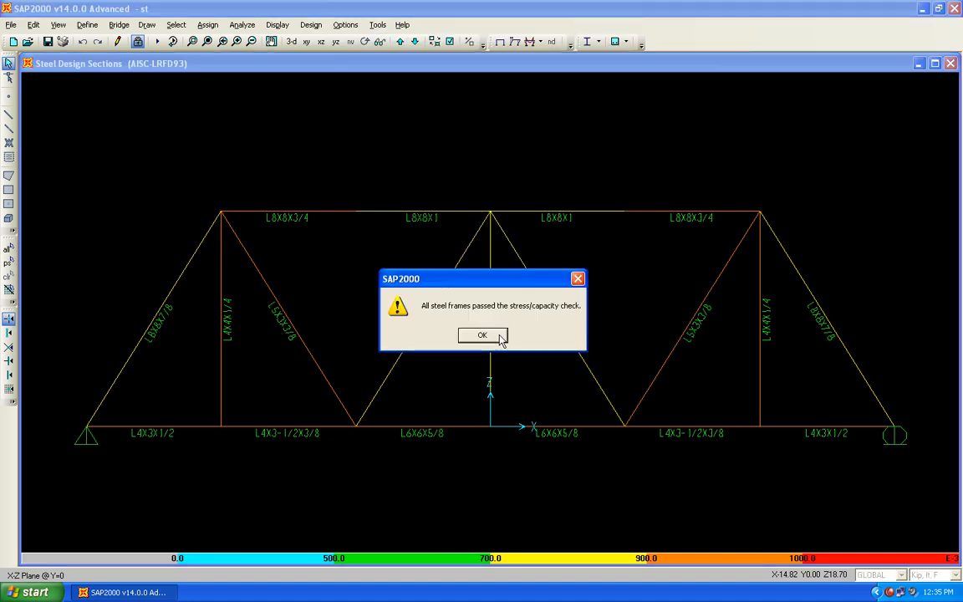
pyautogui.click(489, 334)
# - Verify the analysis sections against the redesigned steel sections and select the frames that still differ
pyautogui.click(311, 24)
pyautogui.moveTo(385, 41)
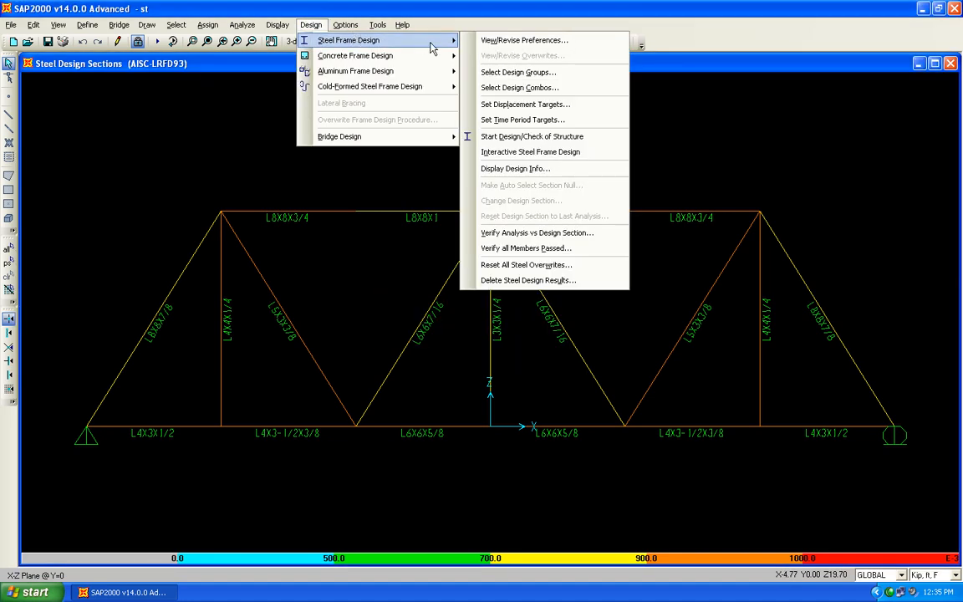
pyautogui.click(576, 233)
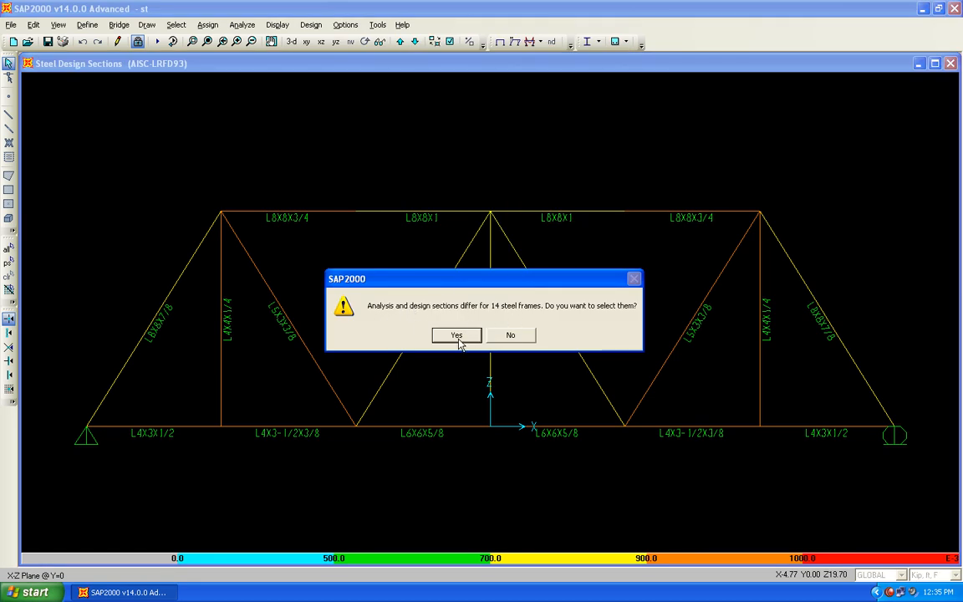
pyautogui.click(457, 336)
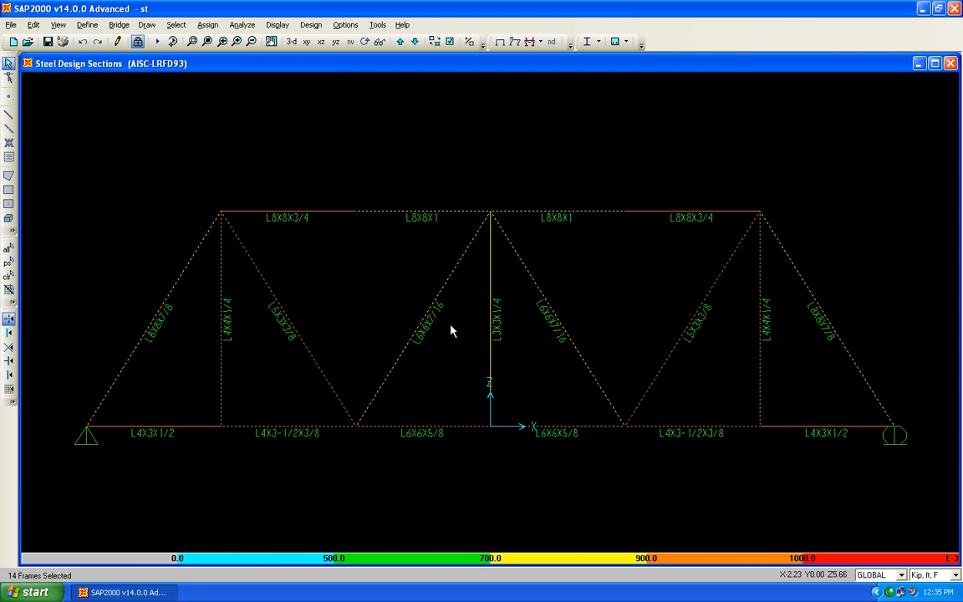
# - Rerun the DEAD and LIVE analysis with the latest design sections and repeat the steel frame design/check
pyautogui.click(156, 42)
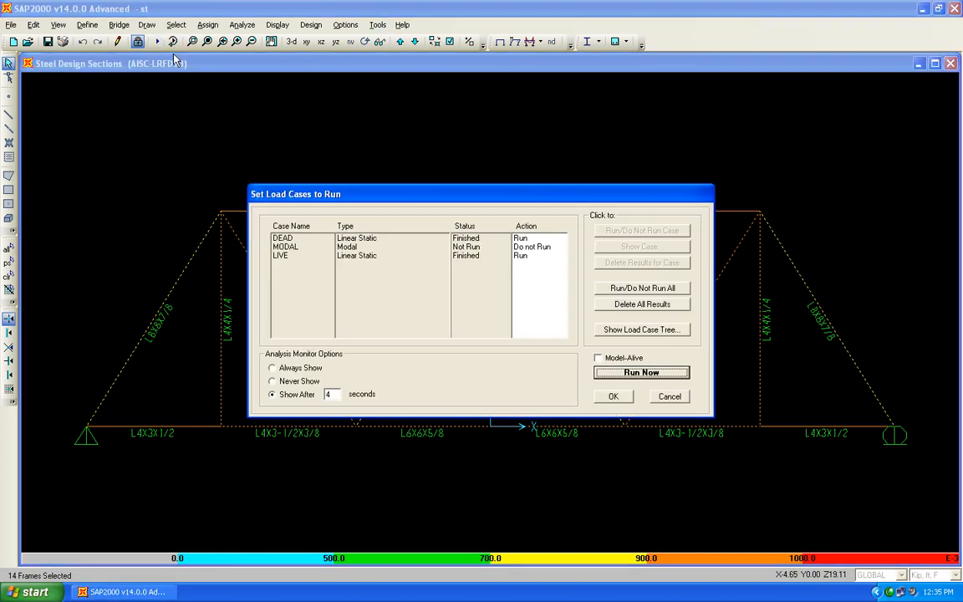
pyautogui.click(627, 373)
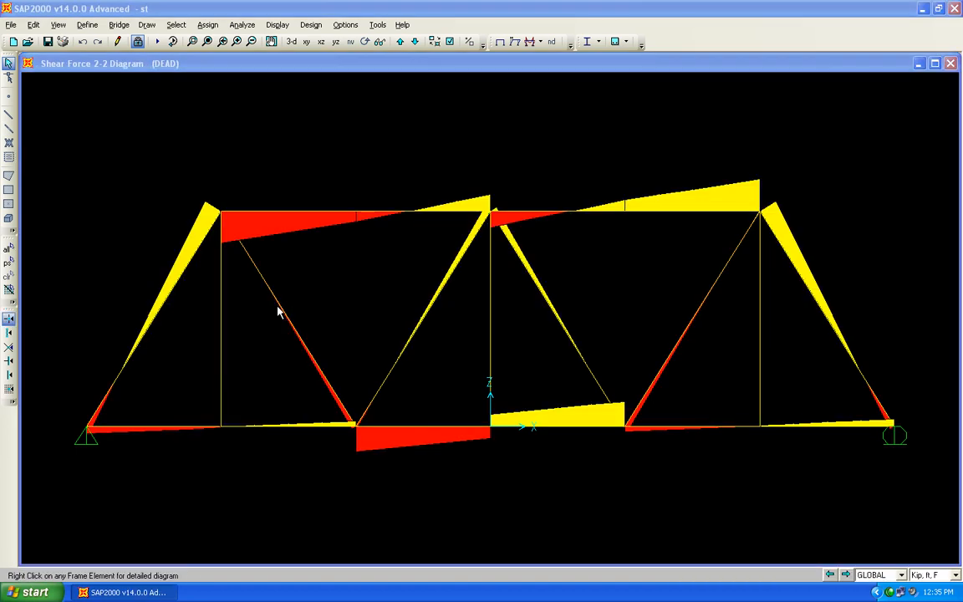
pyautogui.click(310, 24)
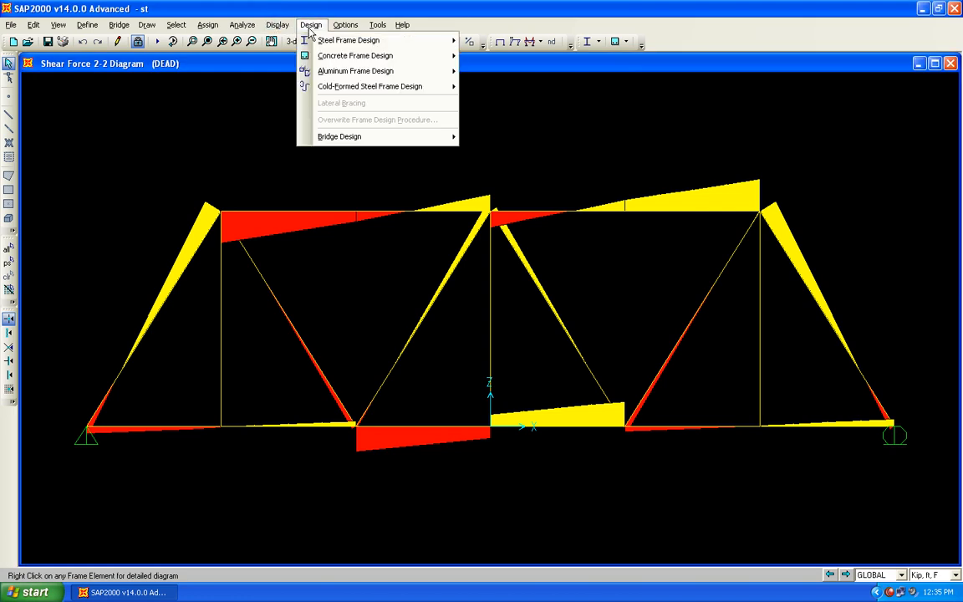
pyautogui.moveTo(369, 56)
pyautogui.moveTo(440, 40)
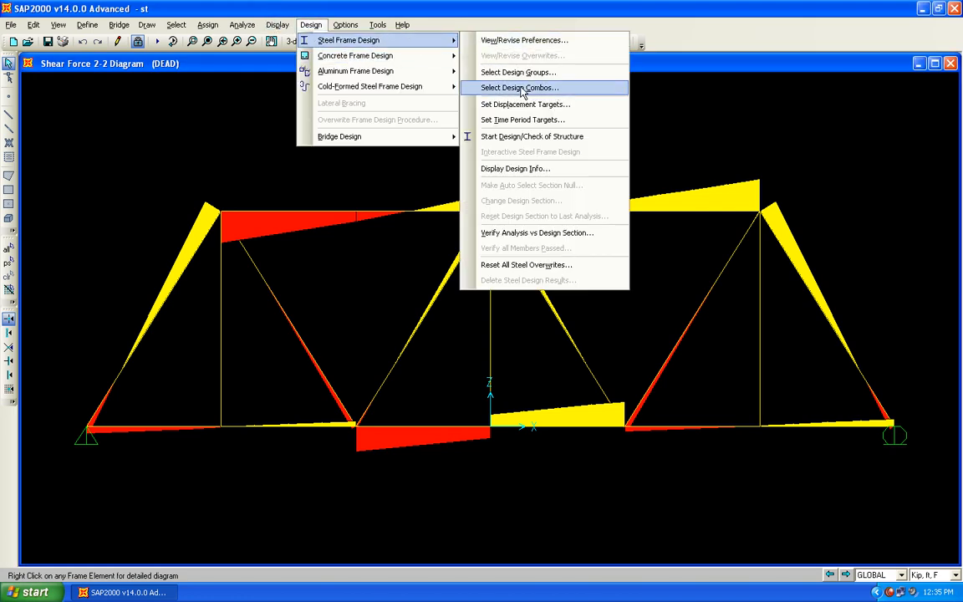
pyautogui.click(550, 138)
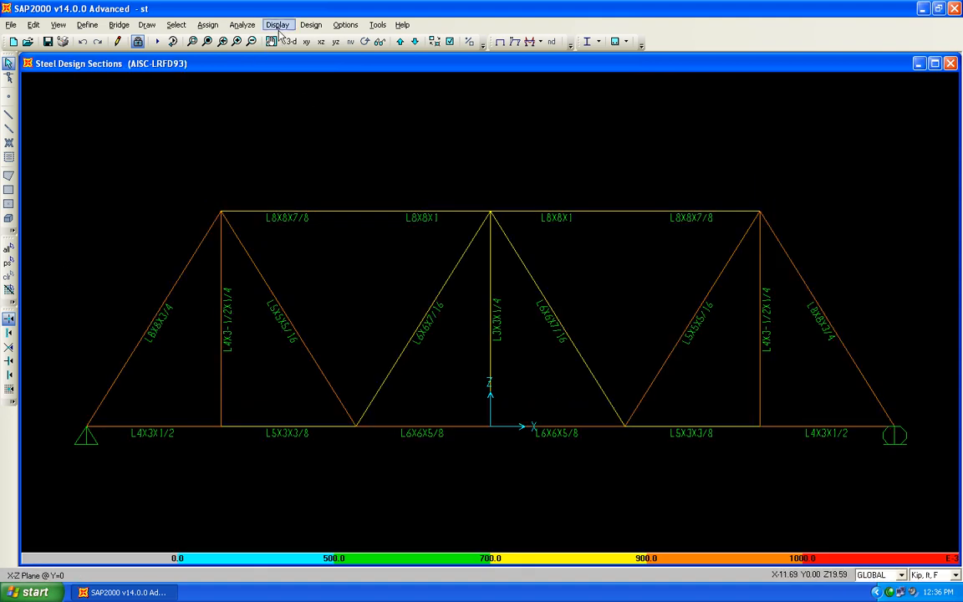
# - Verify the analysis sections against the new steel design sections and select the frames that differ
pyautogui.click(311, 25)
pyautogui.moveTo(376, 40)
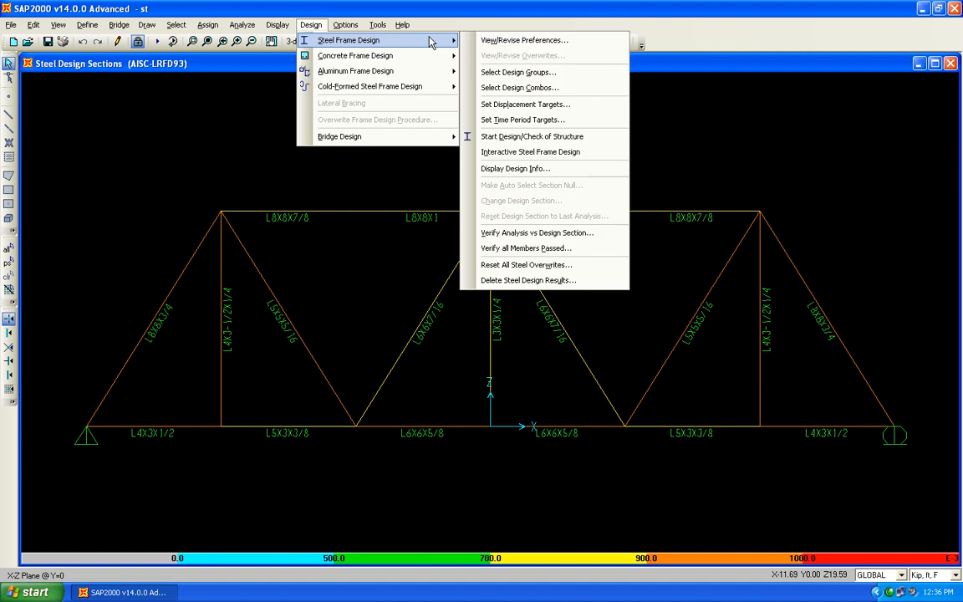
pyautogui.click(562, 234)
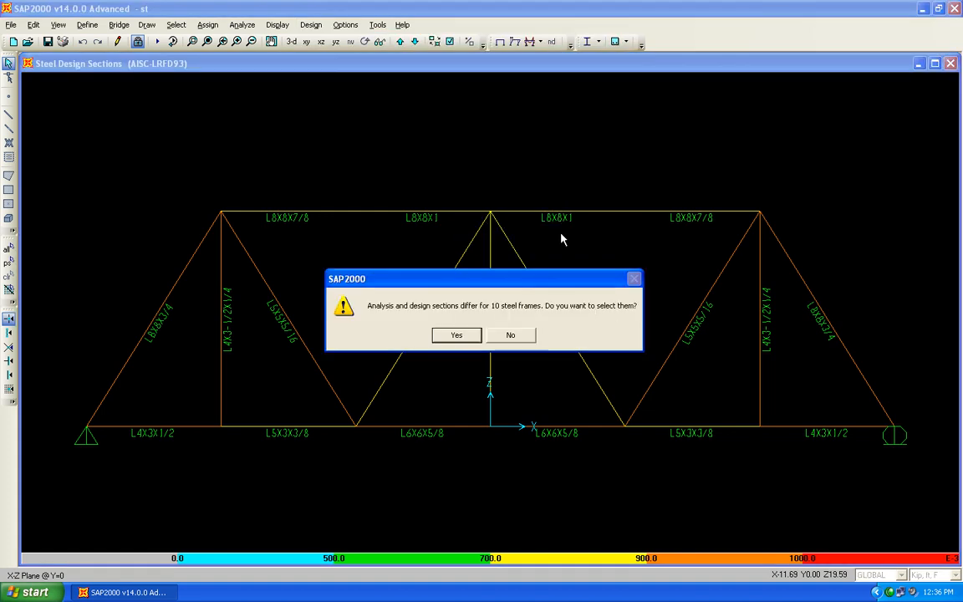
pyautogui.click(455, 337)
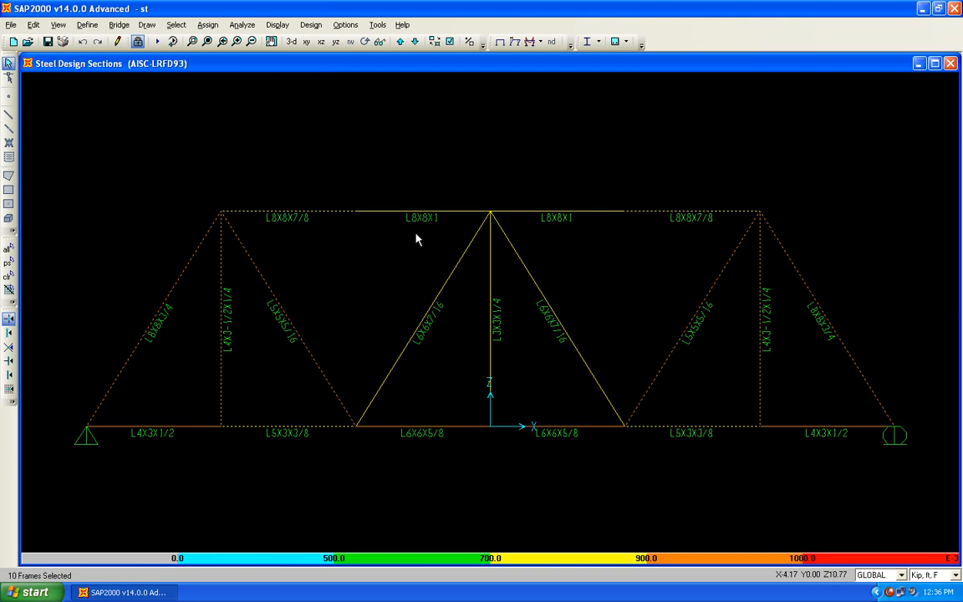
# - Run the DEAD and LIVE load cases again and redo the steel design/check of the truss
pyautogui.click(156, 41)
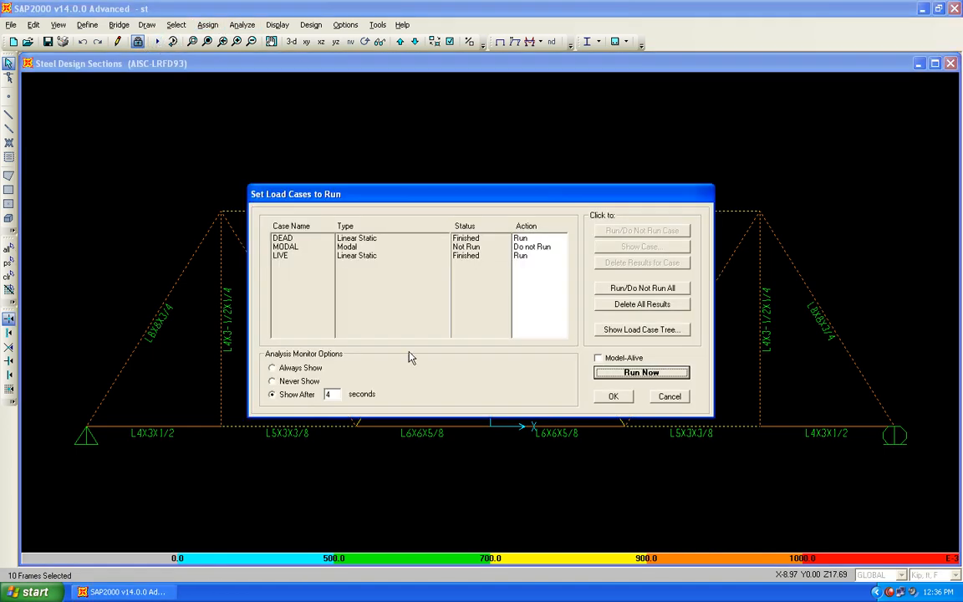
pyautogui.click(618, 372)
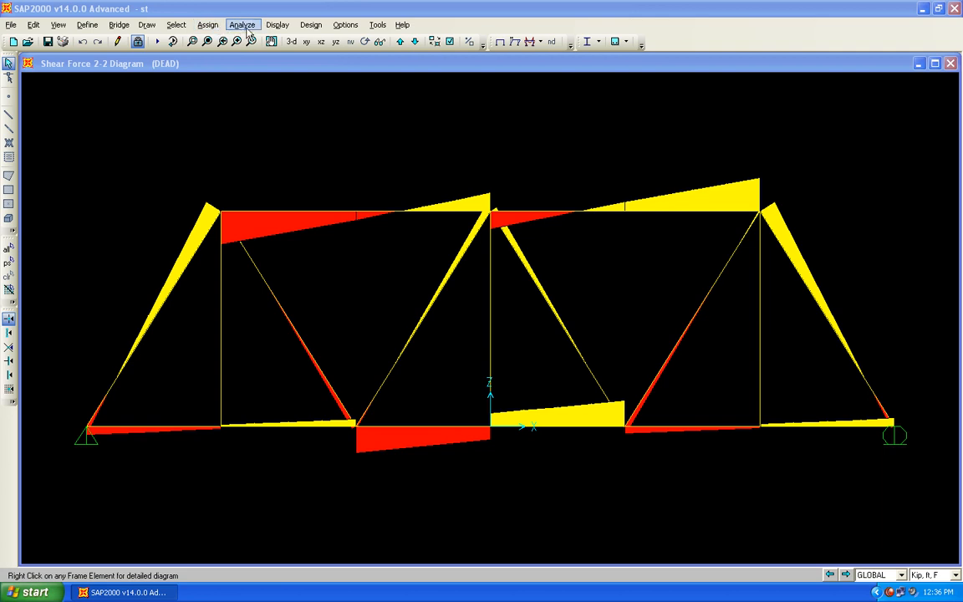
pyautogui.click(309, 25)
pyautogui.moveTo(375, 41)
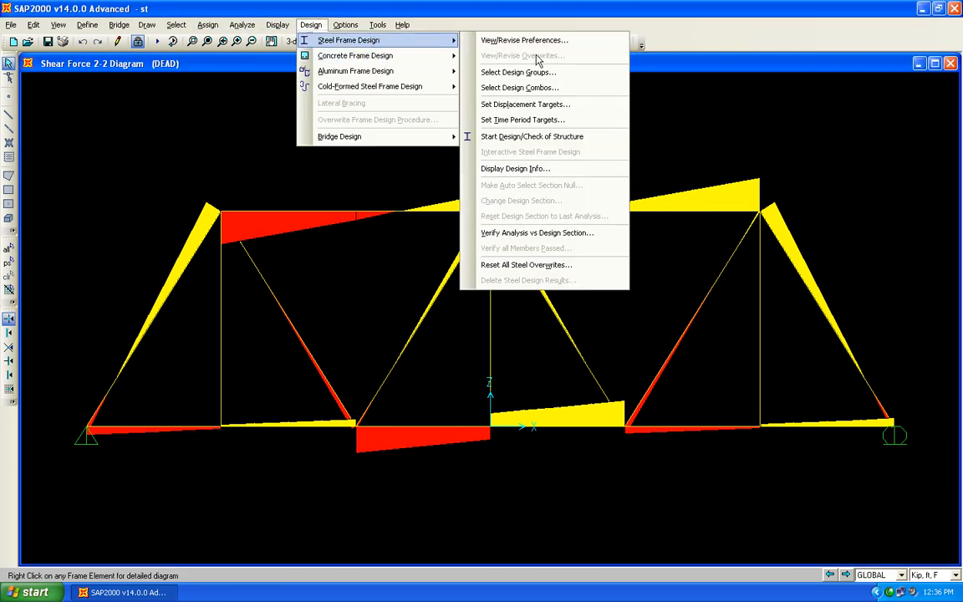
pyautogui.click(552, 136)
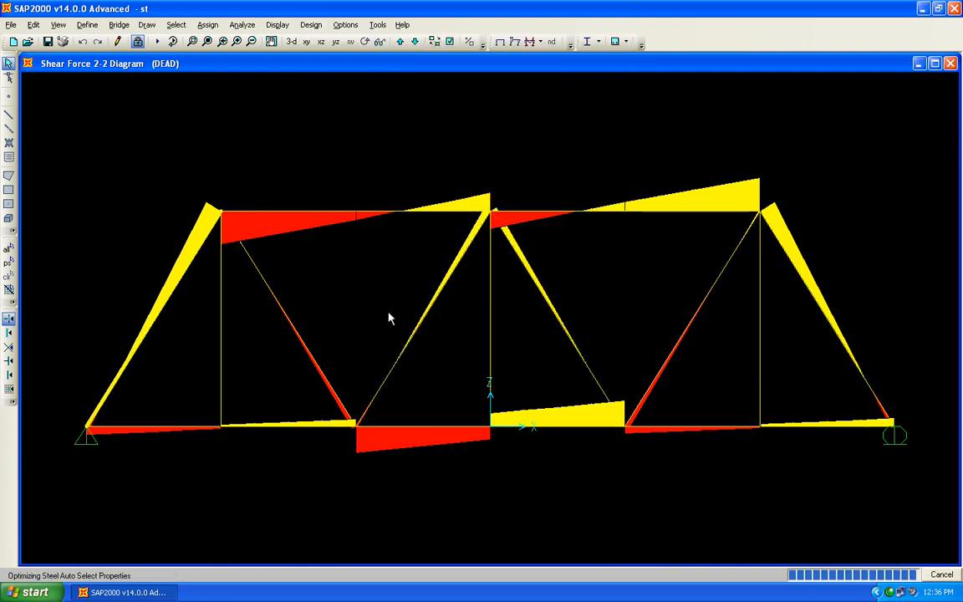
# - Compare analysis and design sections once more after the redesign and select the mismatched frames
pyautogui.click(311, 25)
pyautogui.moveTo(387, 58)
pyautogui.moveTo(388, 40)
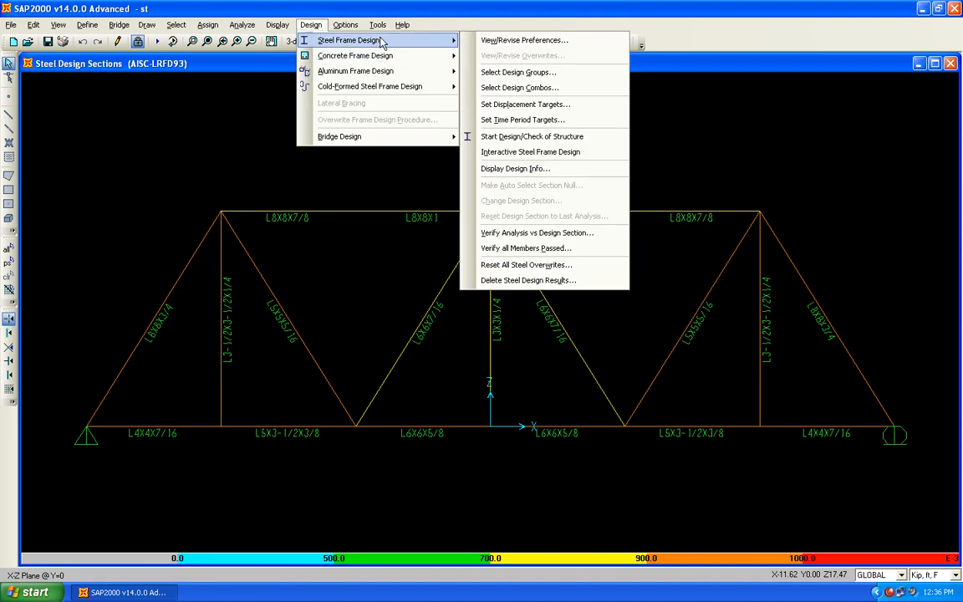
pyautogui.click(559, 235)
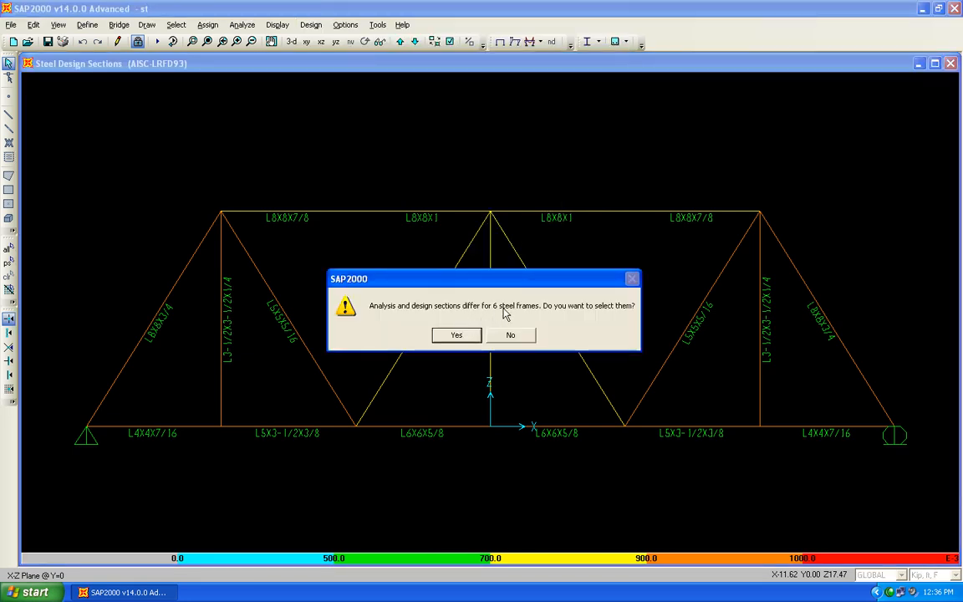
pyautogui.click(457, 335)
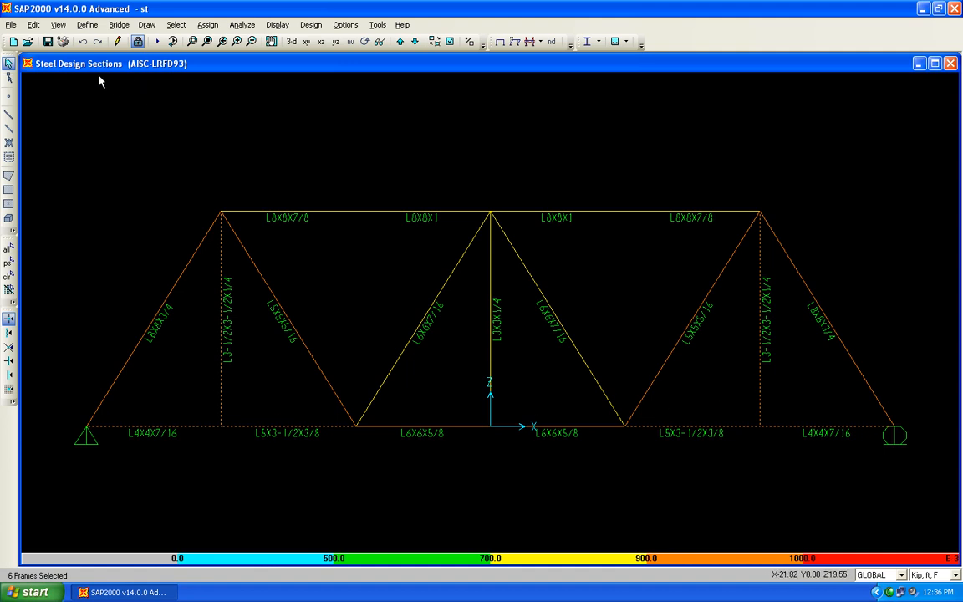
# - Perform another iteration of the DEAD and LIVE analysis followed by the steel frame design/check
pyautogui.click(158, 41)
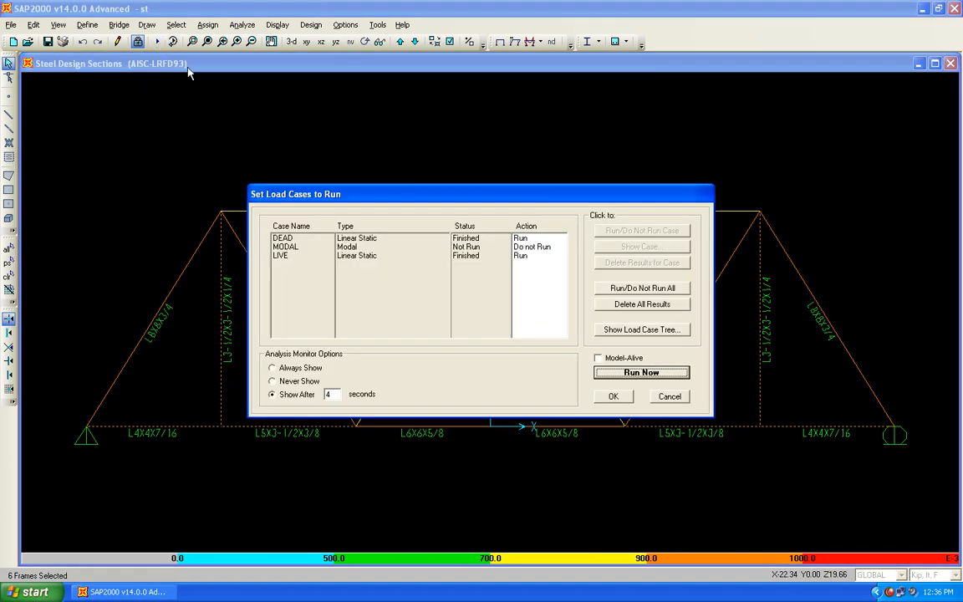
pyautogui.click(608, 373)
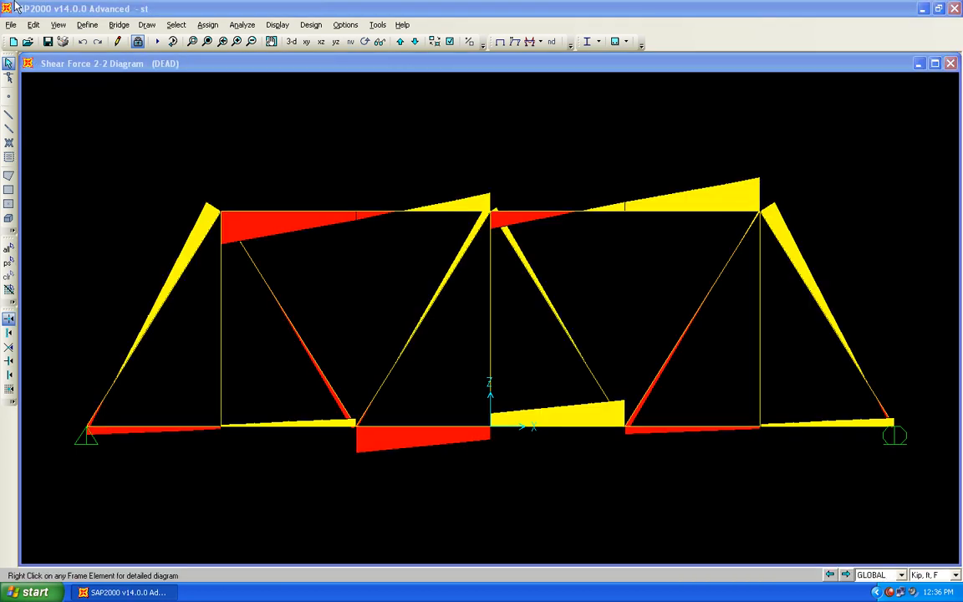
pyautogui.click(310, 25)
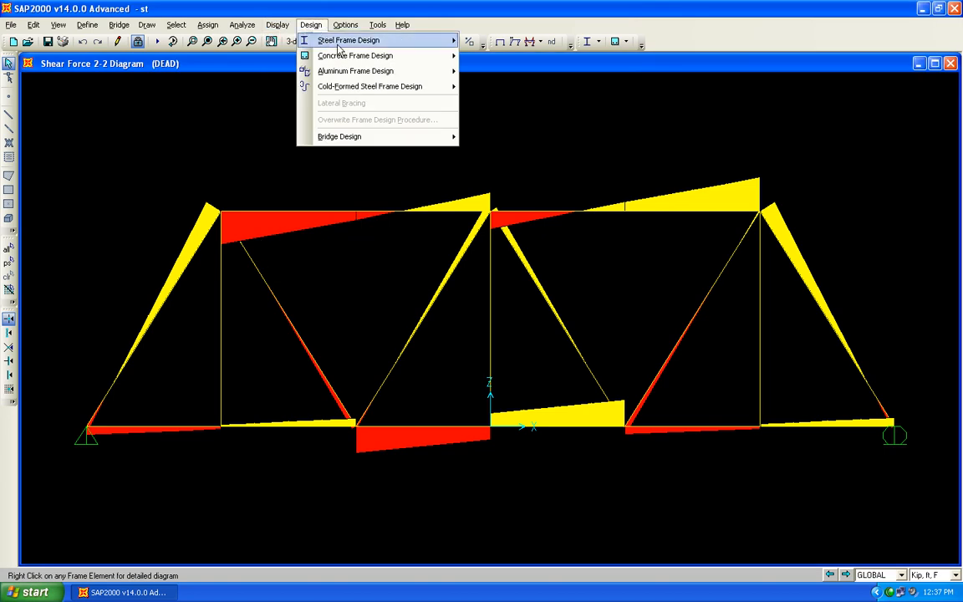
pyautogui.moveTo(446, 42)
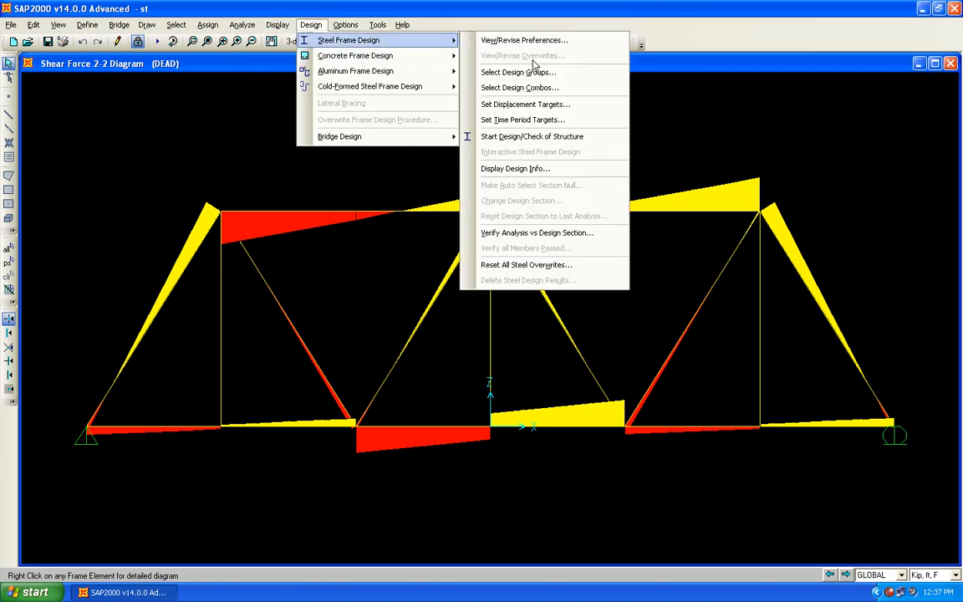
pyautogui.click(573, 137)
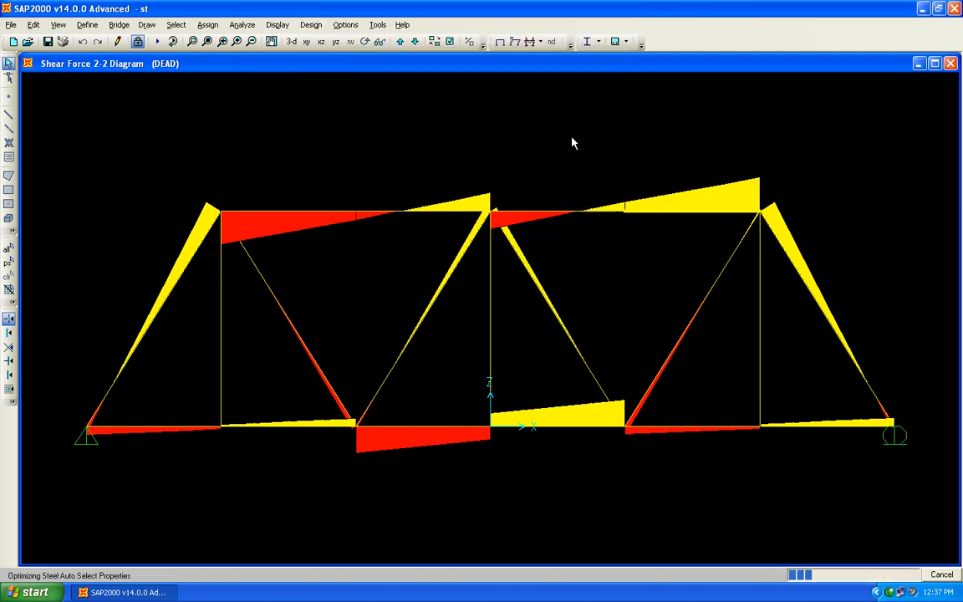
# - Verify analysis versus design sections for this iteration and select the steel frames that still differ
pyautogui.click(311, 25)
pyautogui.moveTo(389, 44)
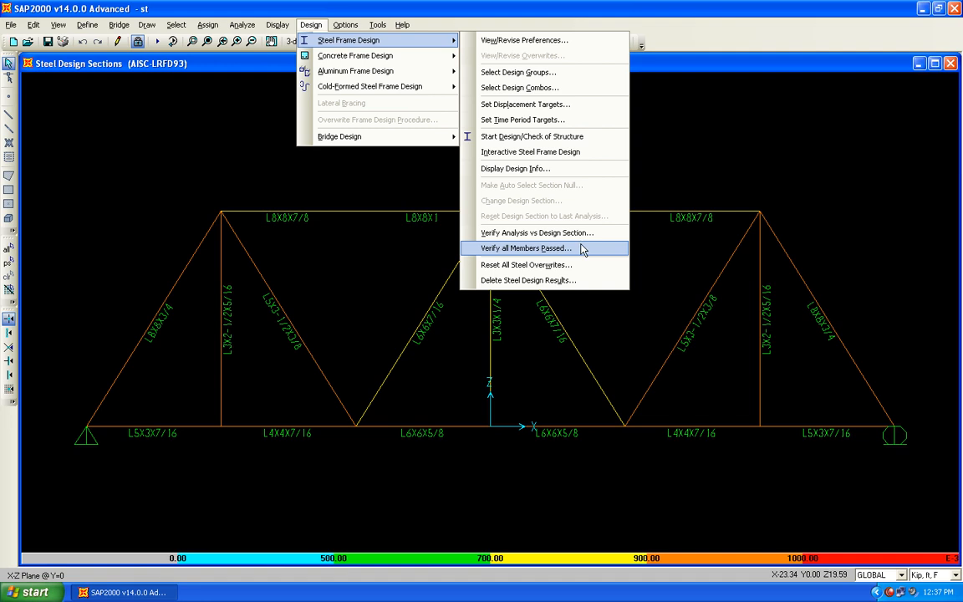
pyautogui.click(526, 232)
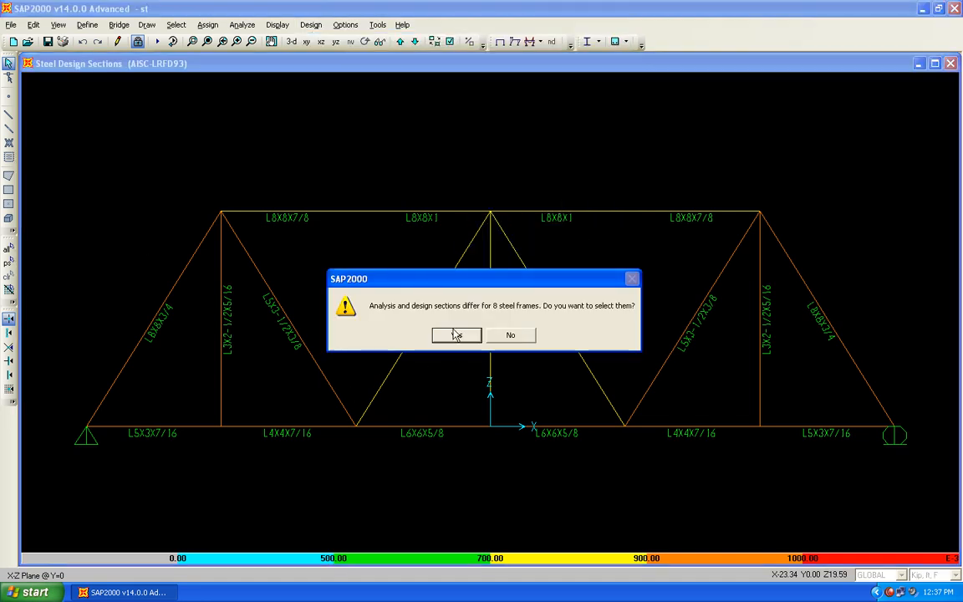
pyautogui.click(455, 335)
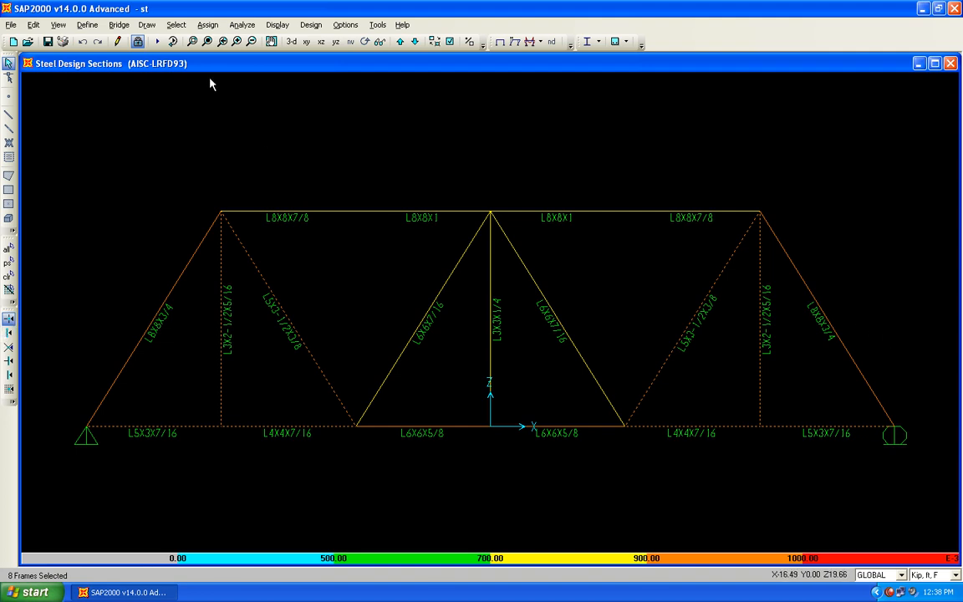
# - Unlock the model, accepting deletion of the analysis results, and display the frame section names in the X-Z view
pyautogui.click(138, 41)
pyautogui.click(456, 337)
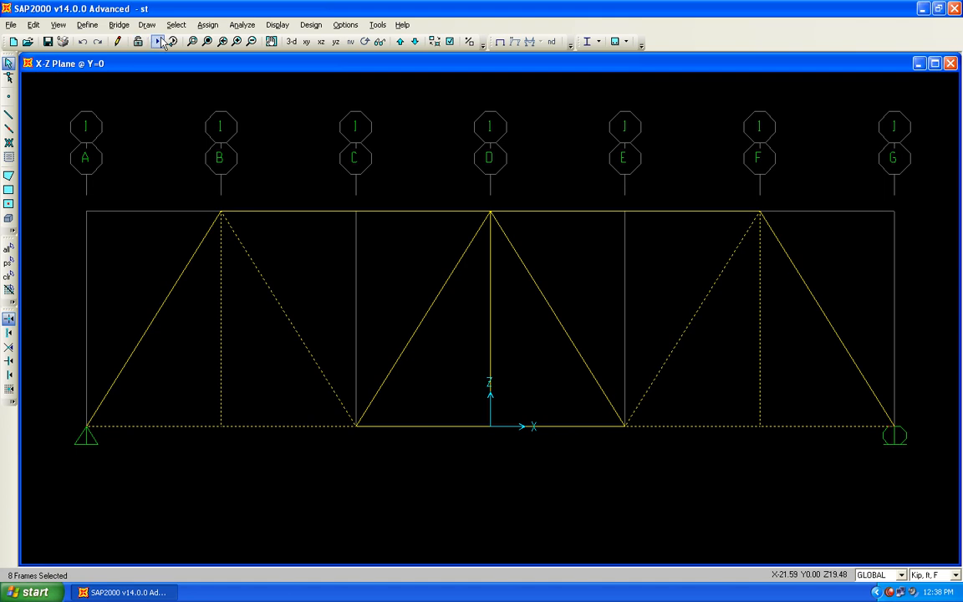
pyautogui.click(451, 43)
pyautogui.click(380, 230)
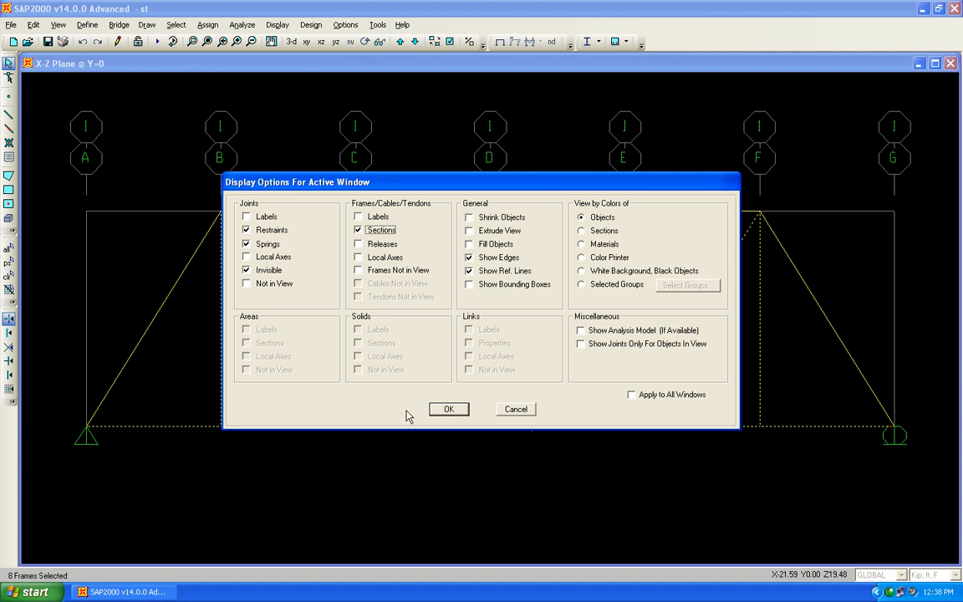
pyautogui.click(446, 408)
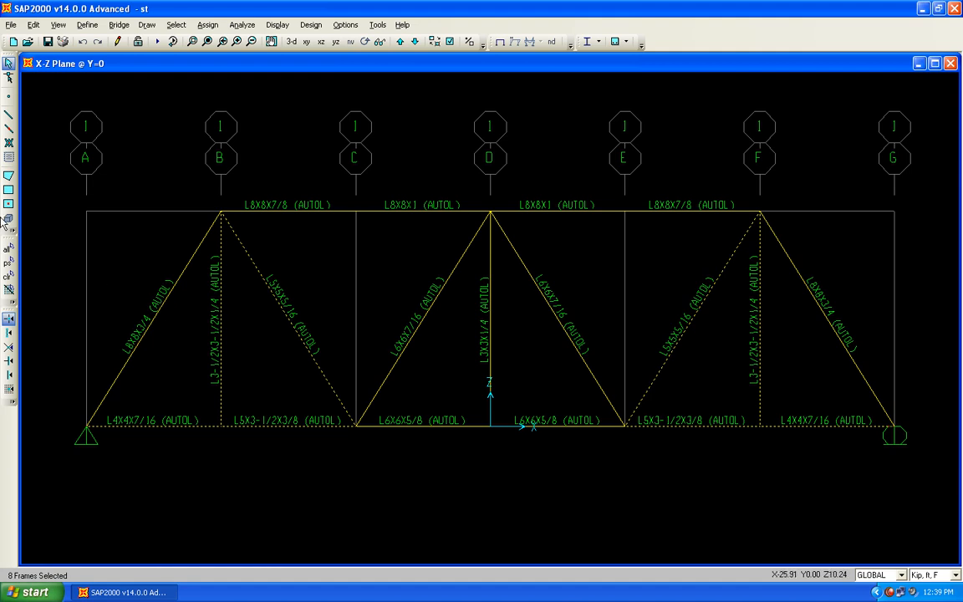
# - Select all diagonal and vertical truss members with an intersecting line and assign them the frame section L8X8X3/4
pyautogui.click(8, 288)
pyautogui.click(114, 312)
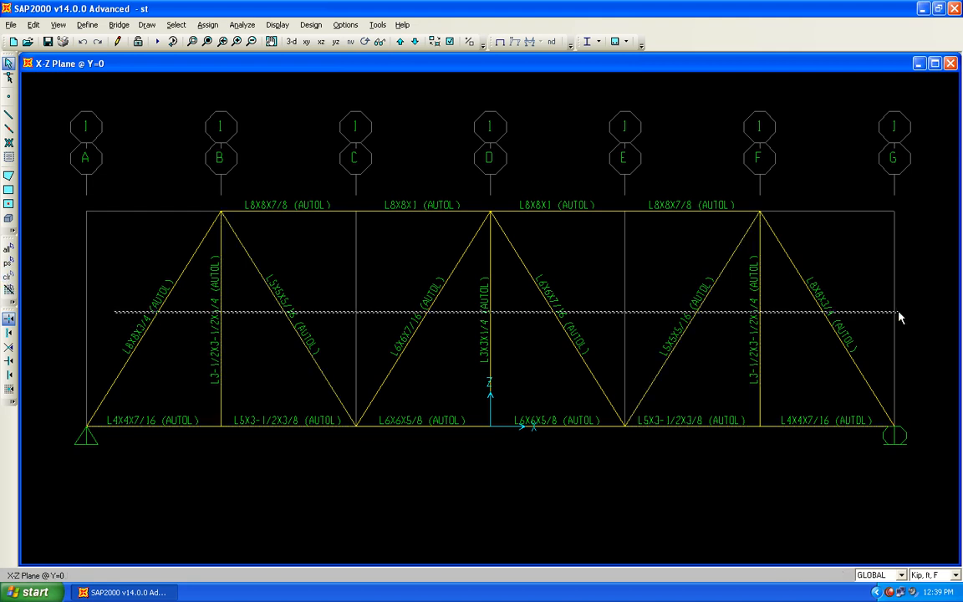
pyautogui.click(871, 318)
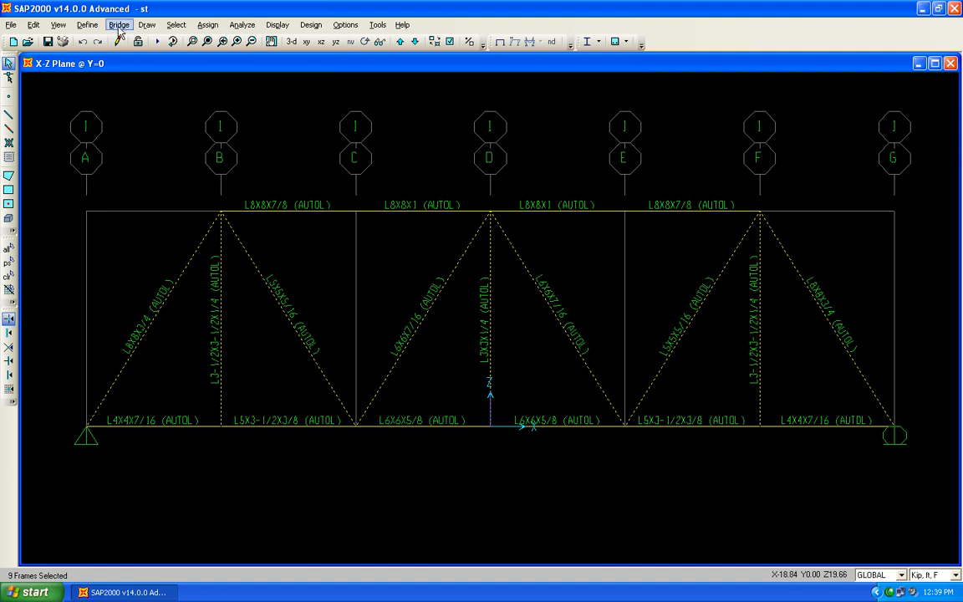
pyautogui.click(207, 25)
pyautogui.moveTo(292, 60)
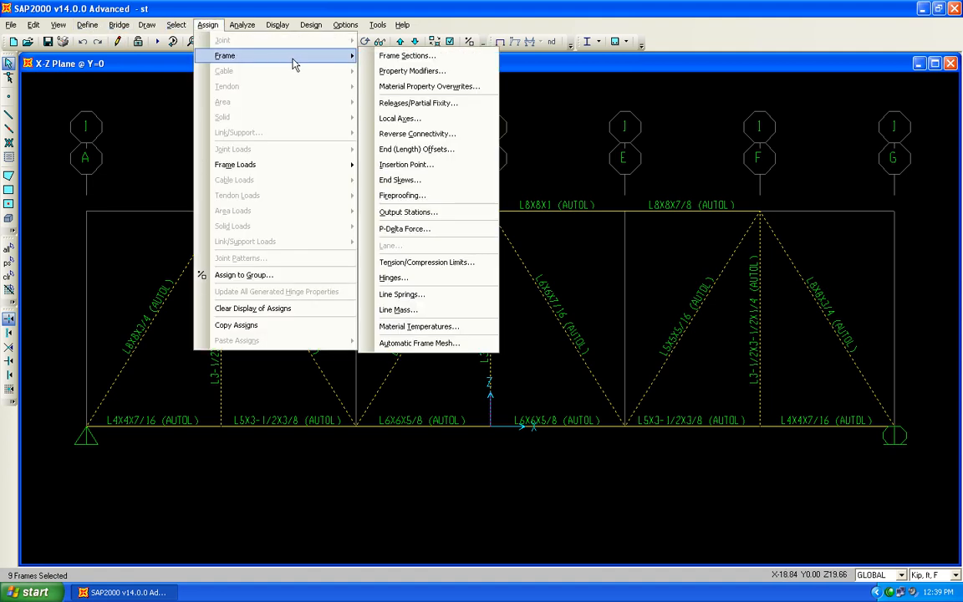
pyautogui.click(395, 56)
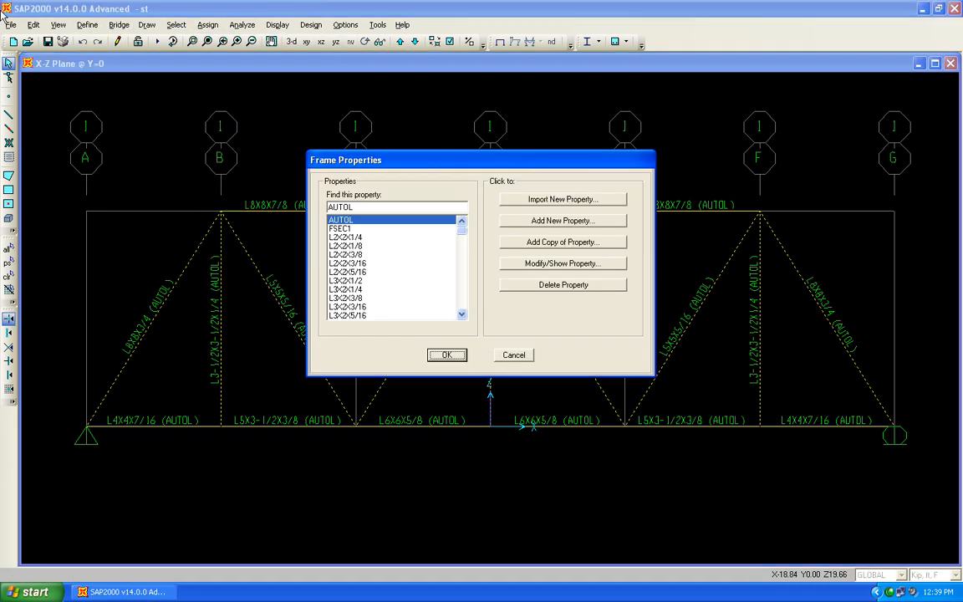
pyautogui.moveTo(461, 224); pyautogui.dragTo(465, 290)
pyautogui.click(463, 222)
pyautogui.click(462, 222)
pyautogui.click(463, 222)
pyautogui.click(462, 223)
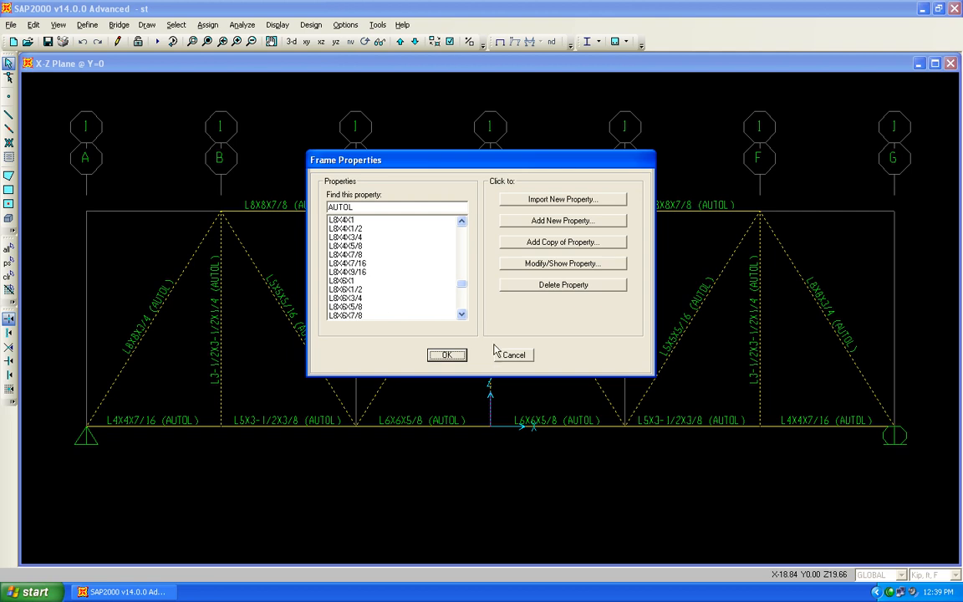
pyautogui.click(461, 314)
pyautogui.click(461, 315)
pyautogui.click(462, 314)
pyautogui.click(462, 314)
pyautogui.click(461, 314)
pyautogui.click(461, 314)
pyautogui.click(461, 314)
pyautogui.click(462, 314)
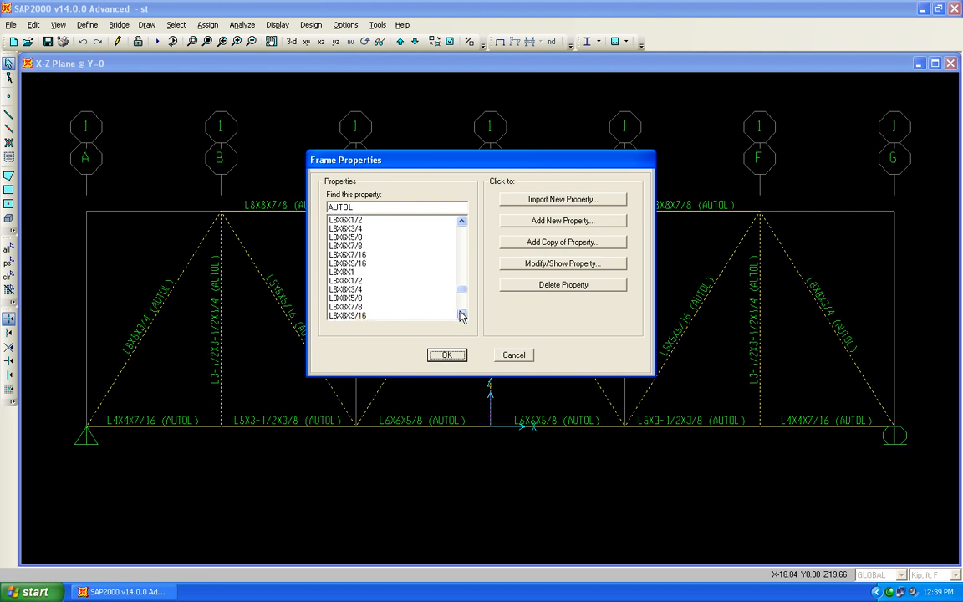
pyautogui.click(385, 290)
pyautogui.click(433, 353)
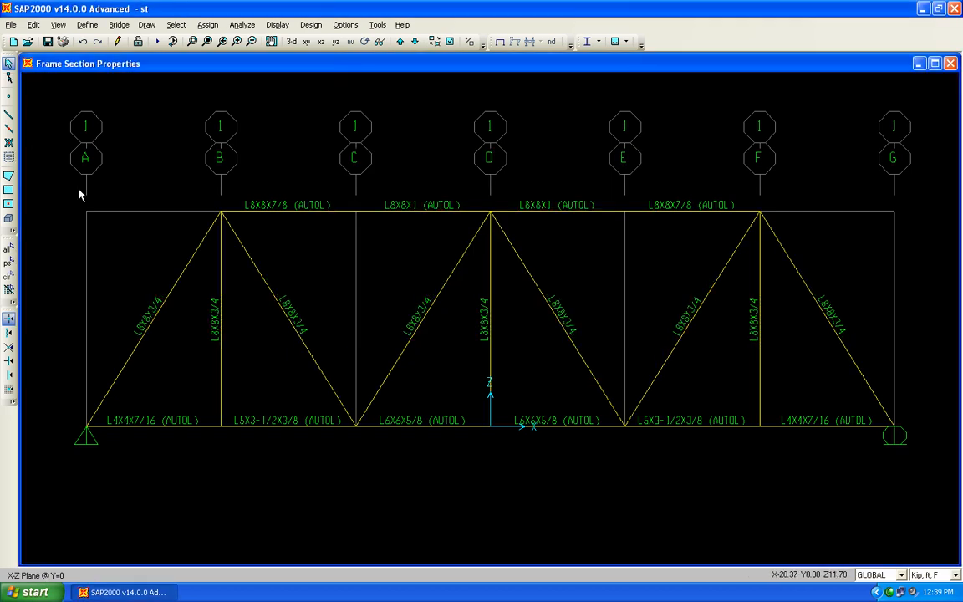
# - Try to select the top chord members with a selection window, and clear the selection
pyautogui.moveTo(822, 170); pyautogui.dragTo(198, 215)
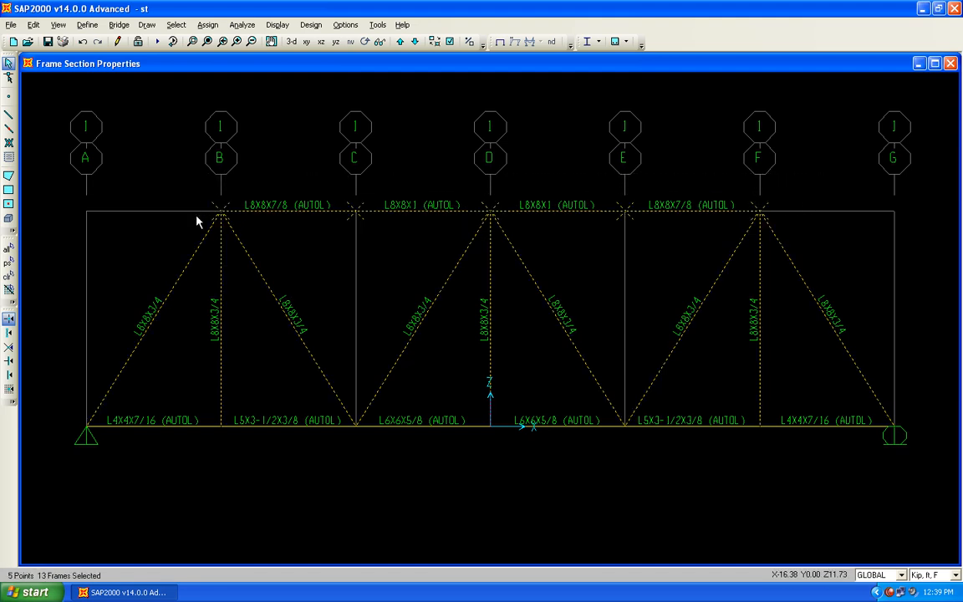
pyautogui.click(8, 276)
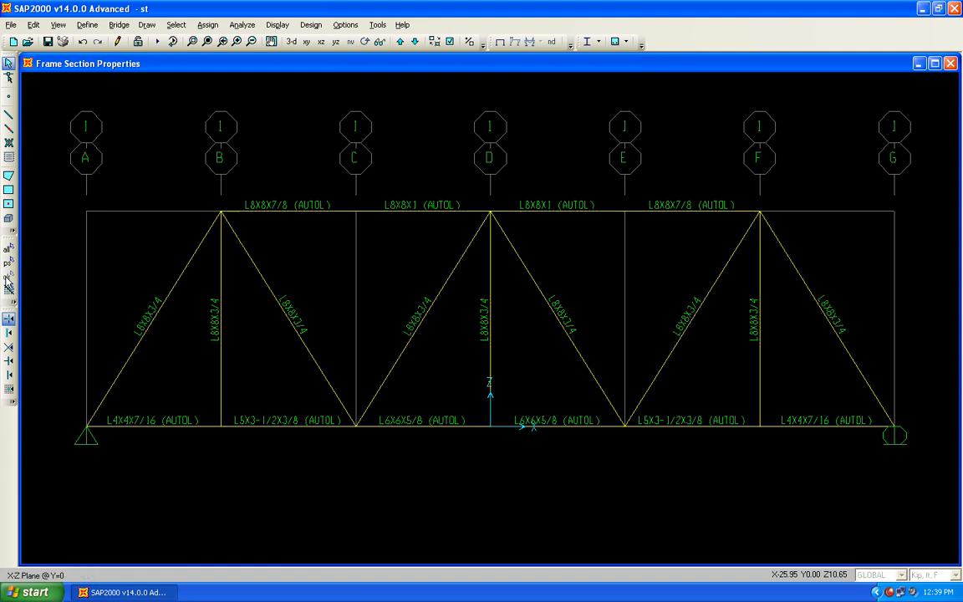
# - Select the four top chord members individually and assign them the frame section L8X8X7/8
pyautogui.moveTo(774, 191); pyautogui.dragTo(174, 219)
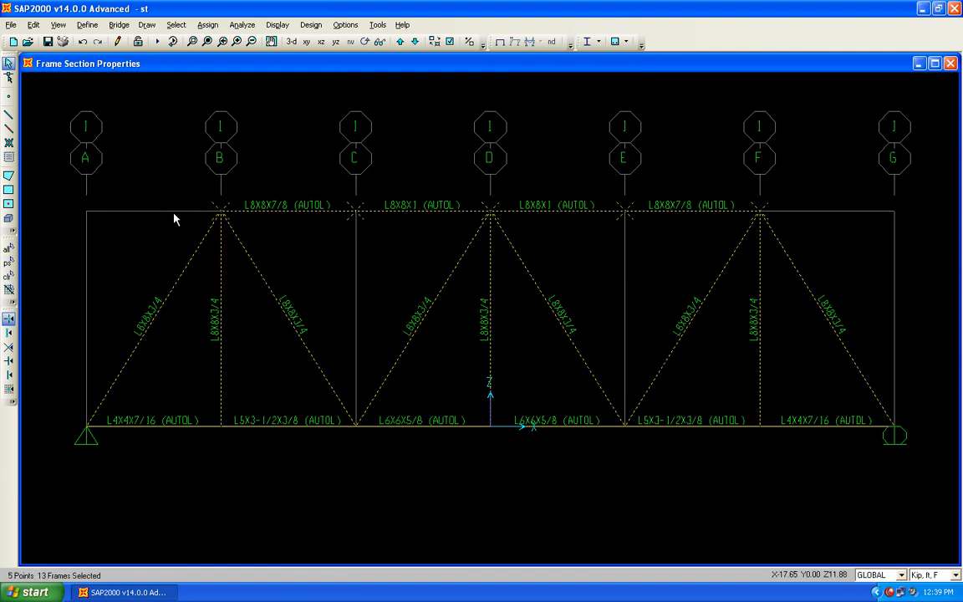
pyautogui.click(8, 276)
pyautogui.click(328, 212)
pyautogui.click(431, 213)
pyautogui.click(538, 214)
pyautogui.click(656, 212)
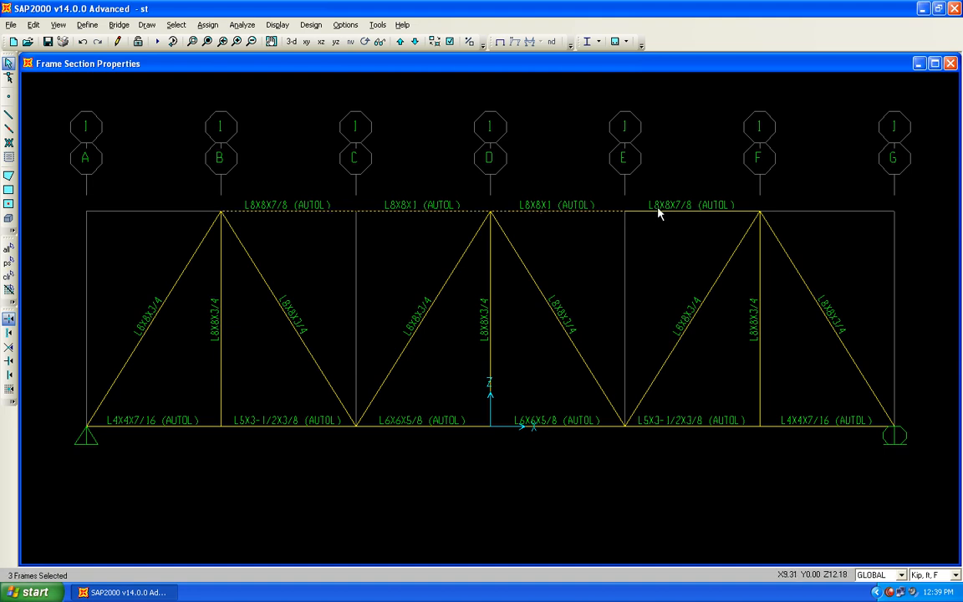
pyautogui.click(205, 25)
pyautogui.moveTo(237, 54)
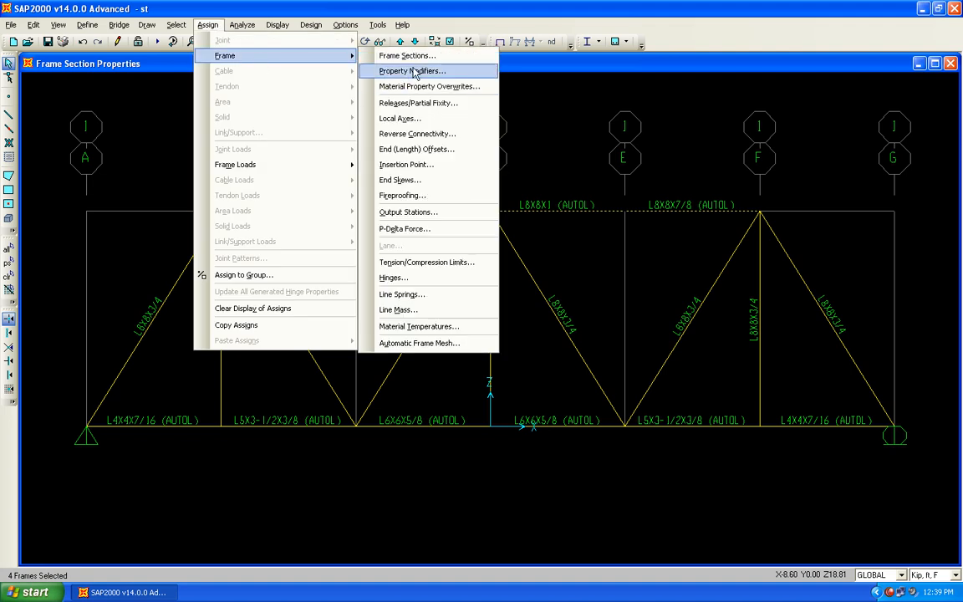
pyautogui.click(391, 56)
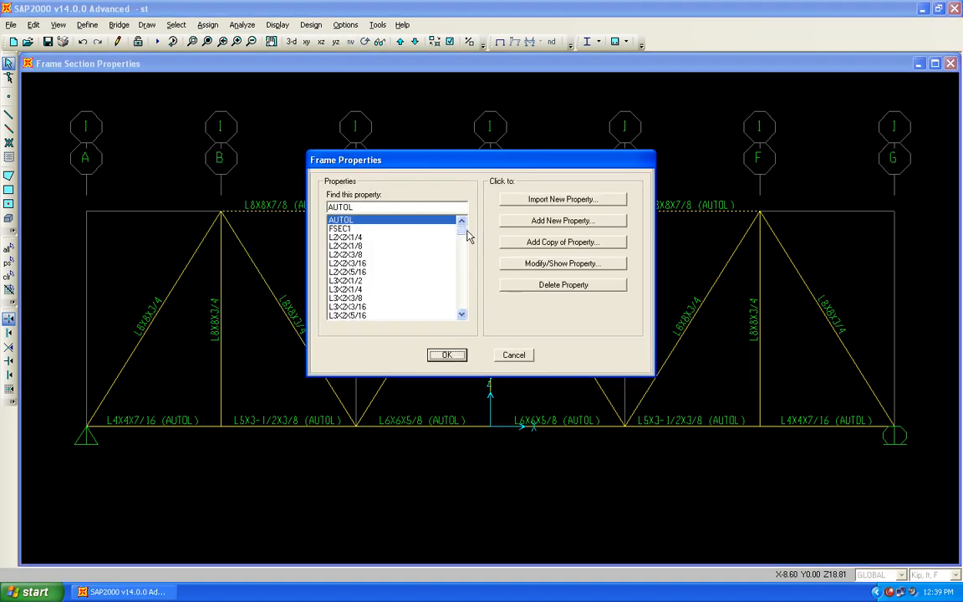
pyautogui.scroll(-3, 462, 241)
pyautogui.moveTo(463, 241); pyautogui.dragTo(465, 296)
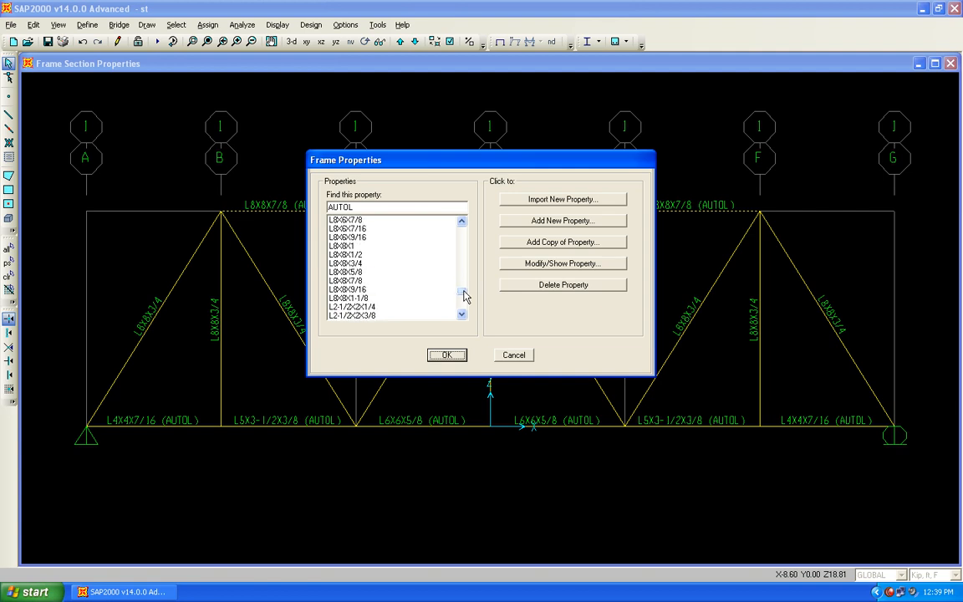
pyautogui.click(355, 280)
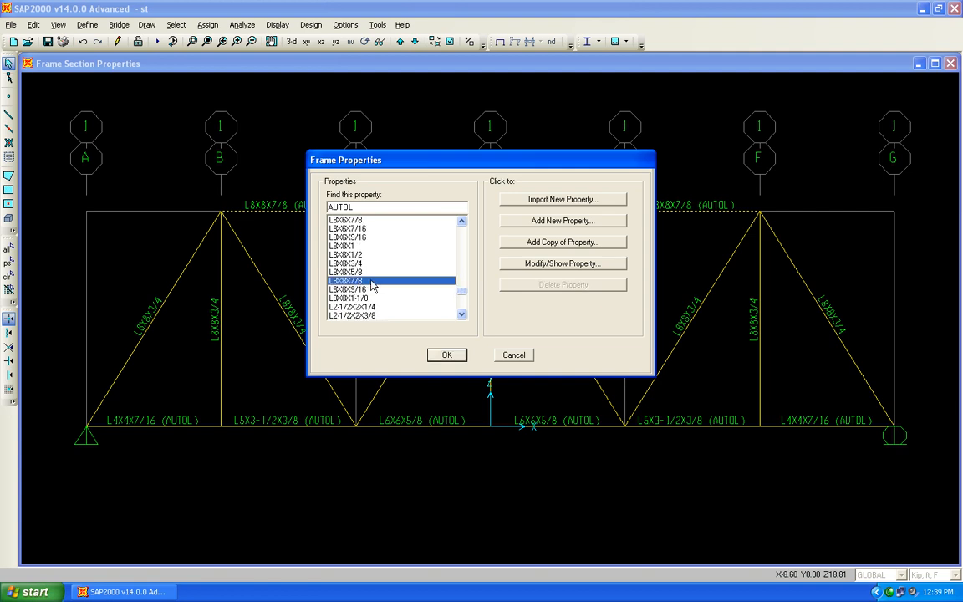
pyautogui.click(438, 358)
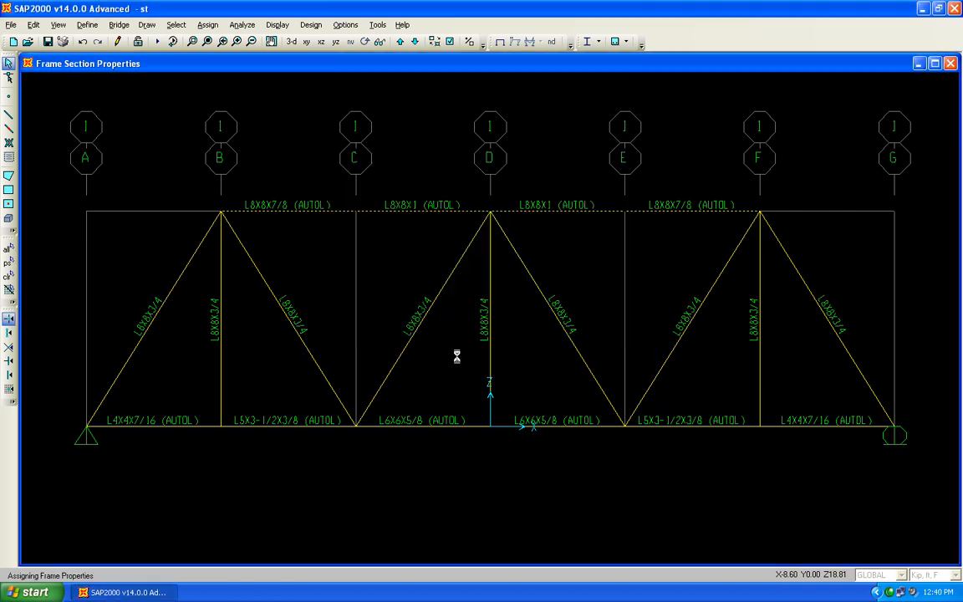
# - Select all six bottom chord members and assign them the frame section L6X6X5/8
pyautogui.click(162, 429)
pyautogui.click(283, 429)
pyautogui.click(443, 427)
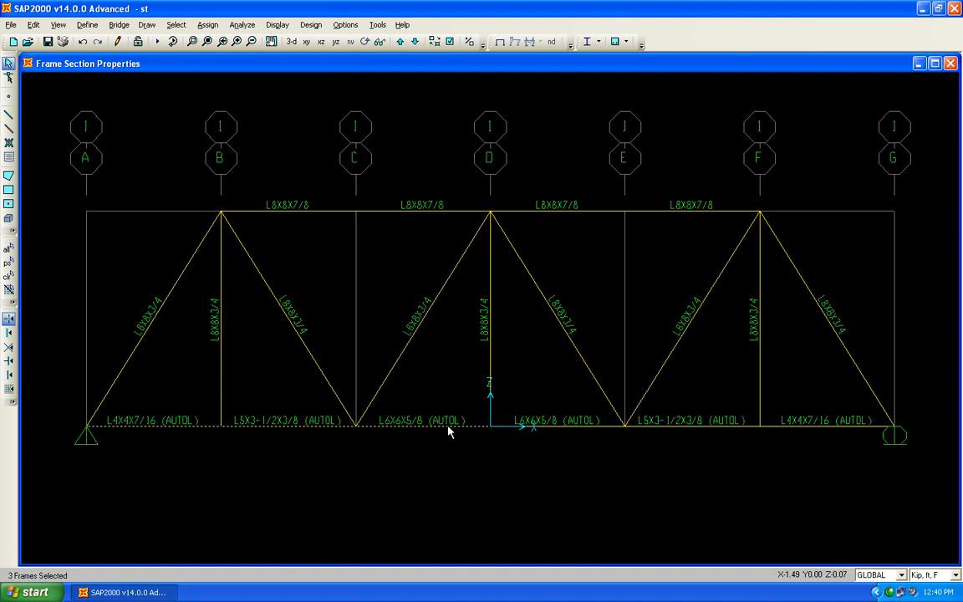
pyautogui.click(586, 432)
pyautogui.click(740, 428)
pyautogui.click(782, 429)
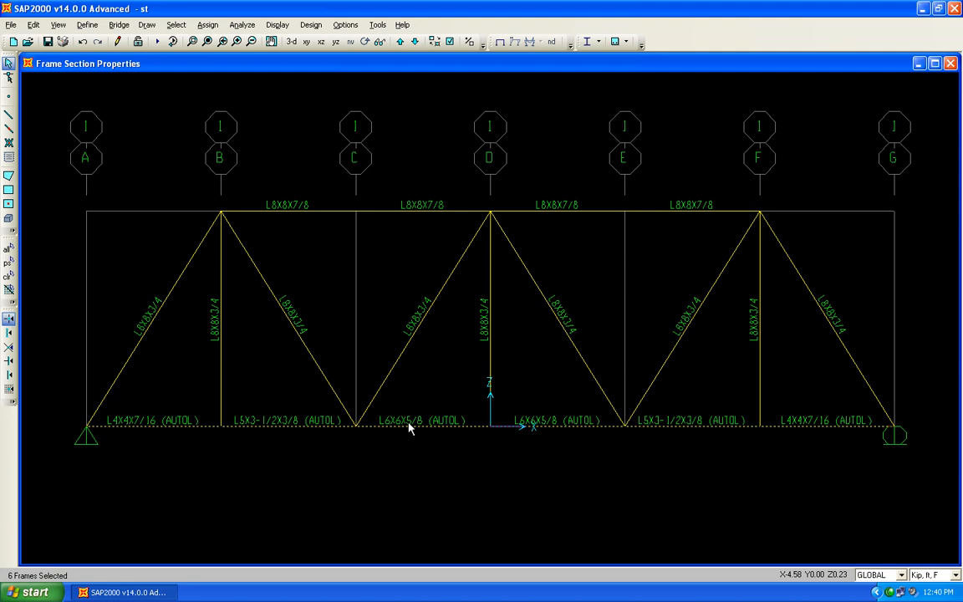
pyautogui.click(209, 25)
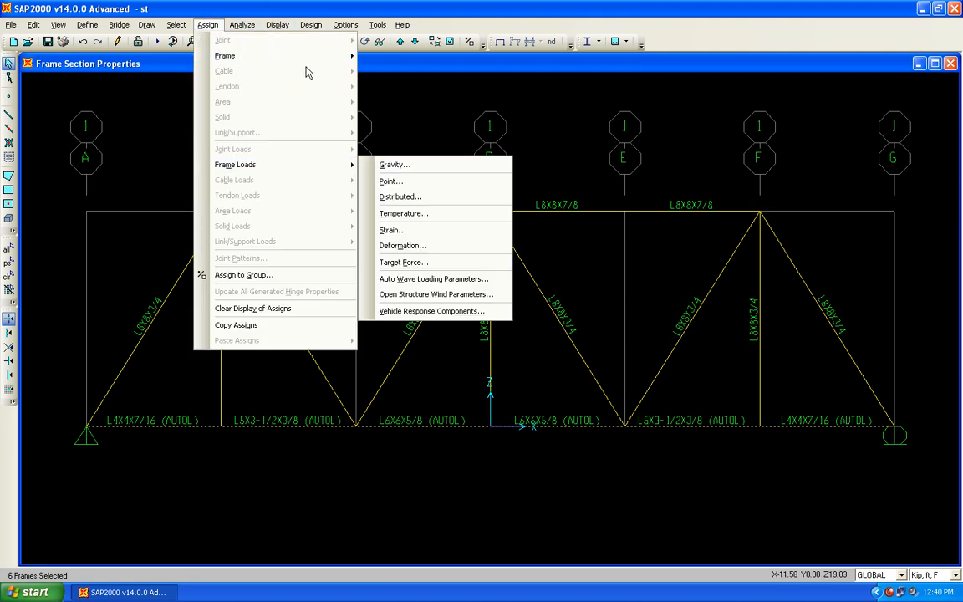
pyautogui.moveTo(321, 56)
pyautogui.click(393, 56)
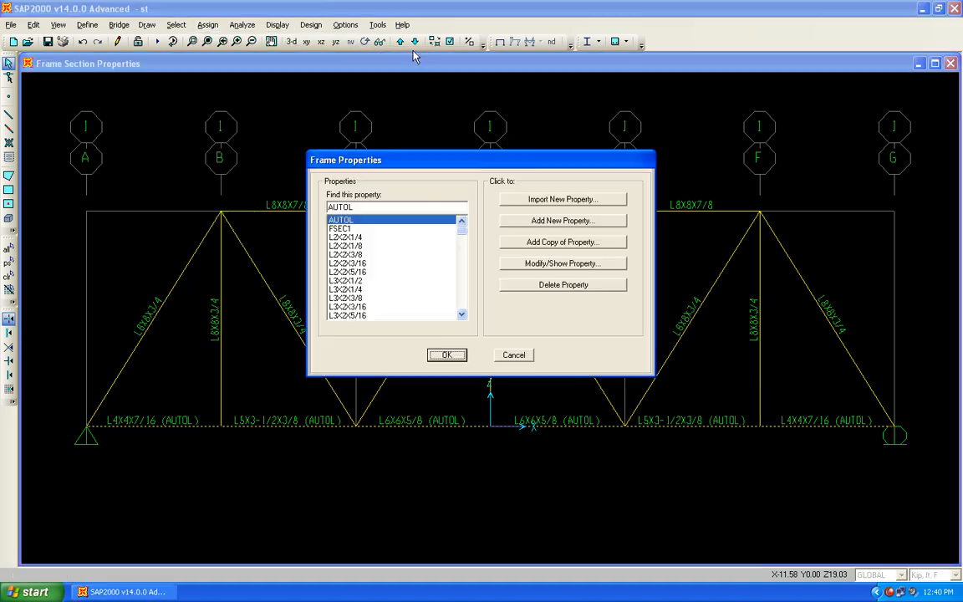
pyautogui.moveTo(460, 233); pyautogui.dragTo(465, 271)
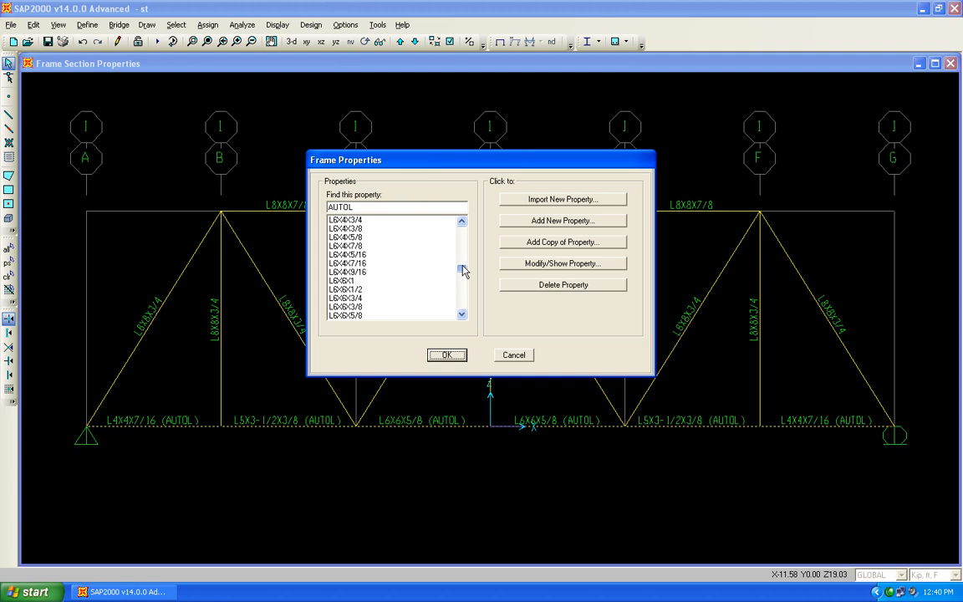
pyautogui.click(370, 318)
pyautogui.click(450, 358)
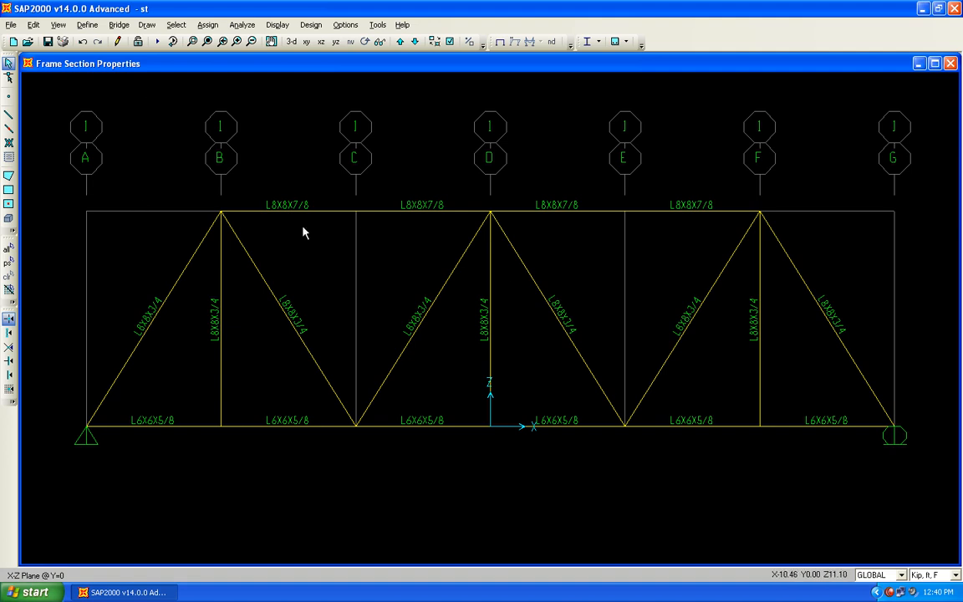
# - Display the elements shrunken and join the two top chord frames between grid lines B and D into one member
pyautogui.click(435, 42)
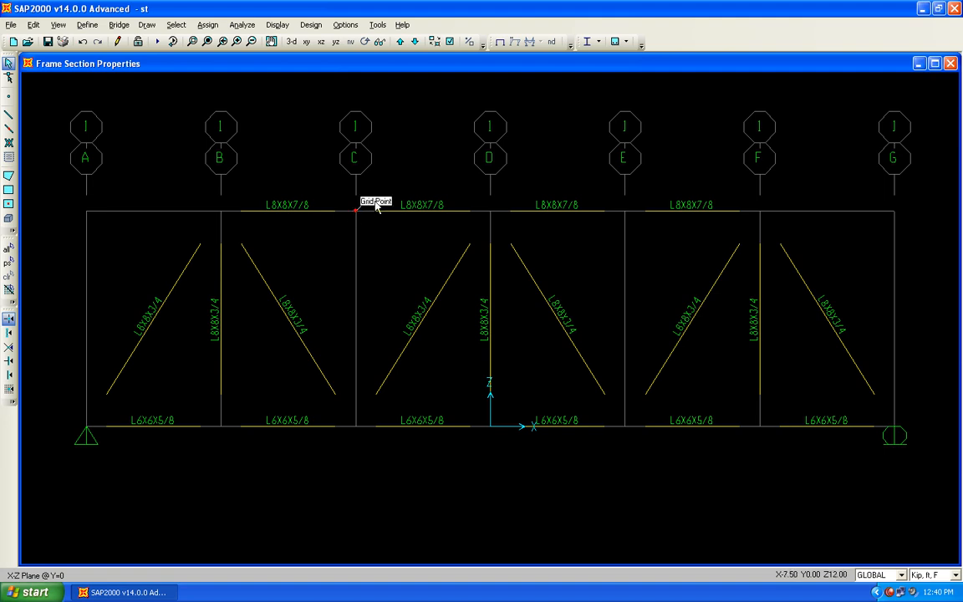
pyautogui.moveTo(413, 192); pyautogui.dragTo(306, 232)
pyautogui.click(34, 25)
pyautogui.moveTo(134, 231)
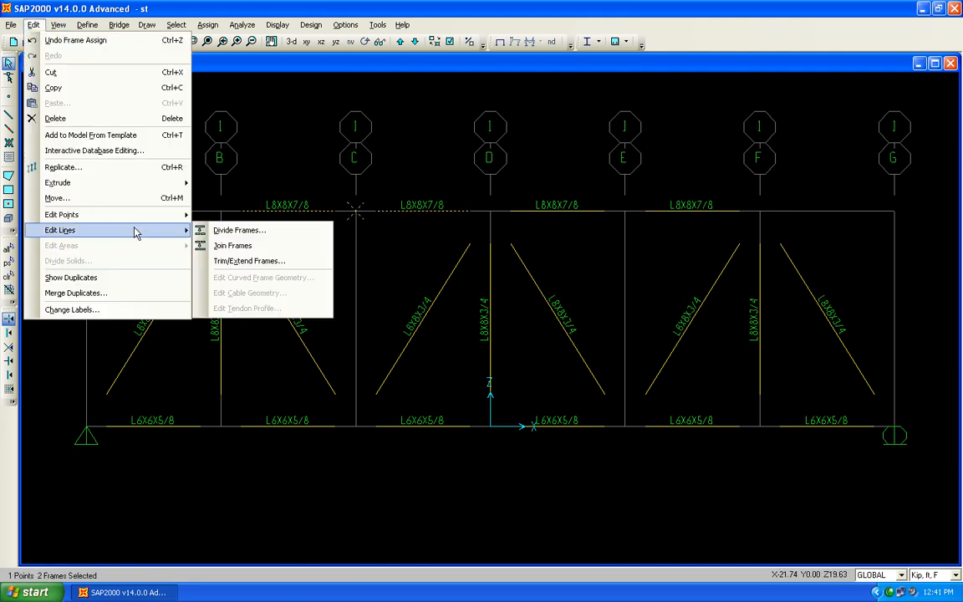
pyautogui.click(232, 245)
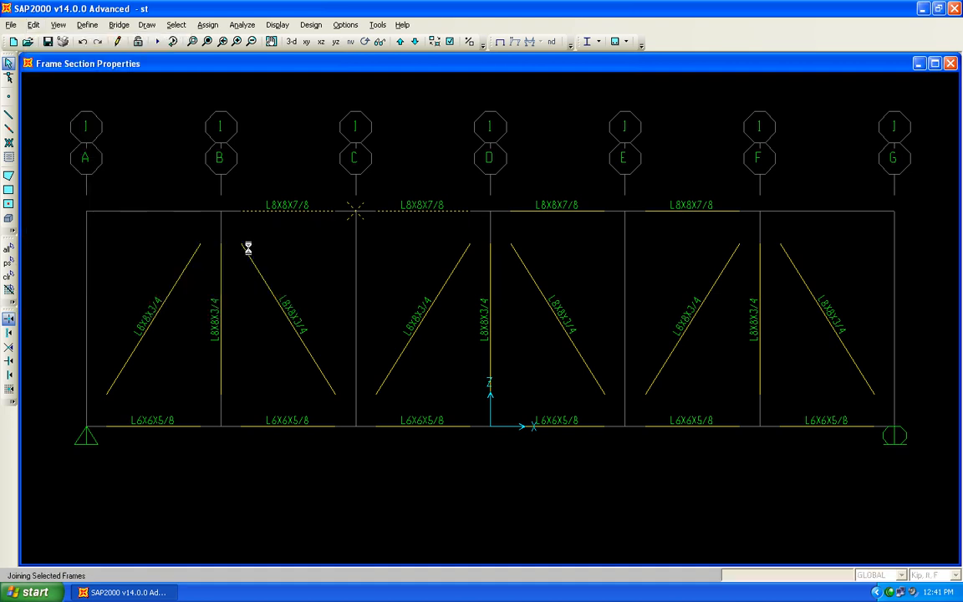
# - Join the two top chord frames between grid lines D and F into one member
pyautogui.moveTo(662, 191); pyautogui.dragTo(604, 221)
pyautogui.click(33, 24)
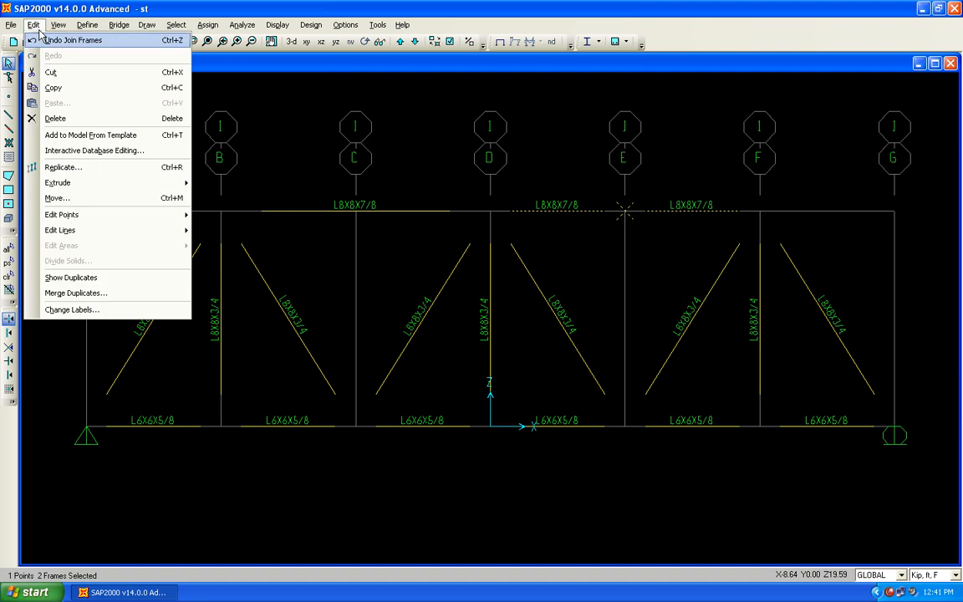
pyautogui.moveTo(134, 233)
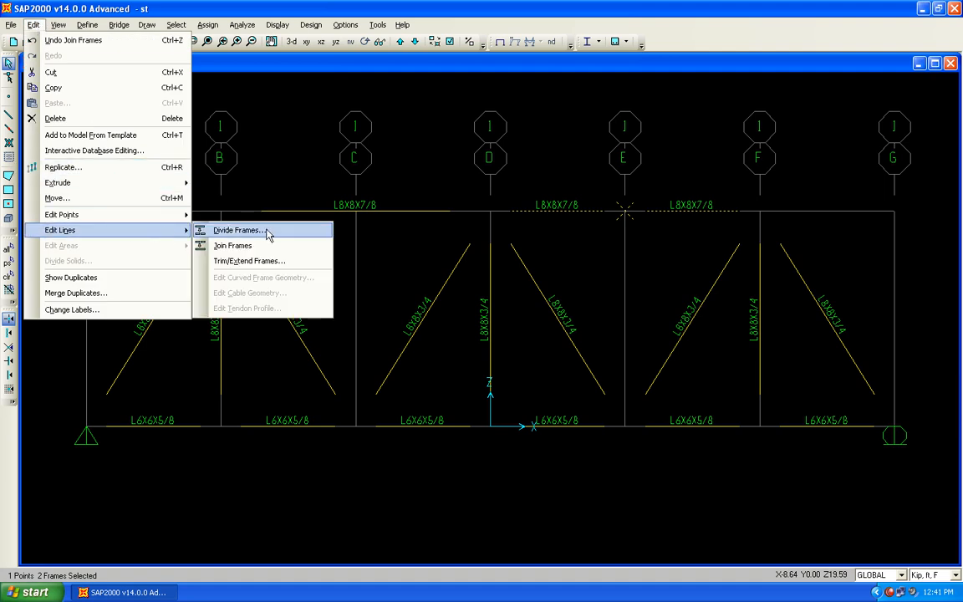
pyautogui.click(233, 245)
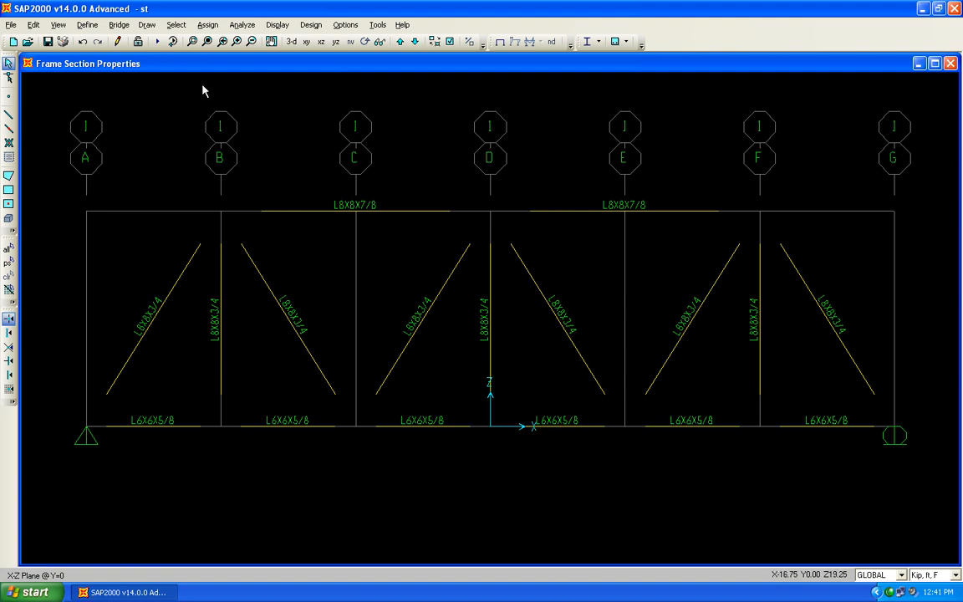
# - Run the analysis for the DEAD and LIVE load cases without the MODAL case, and turn off the shrunken element display
pyautogui.click(156, 42)
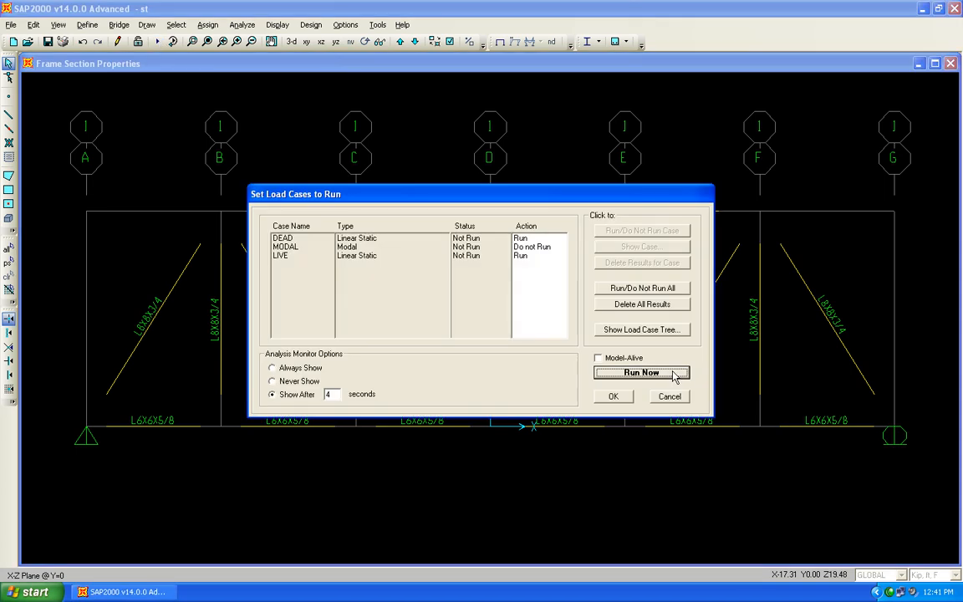
pyautogui.click(644, 372)
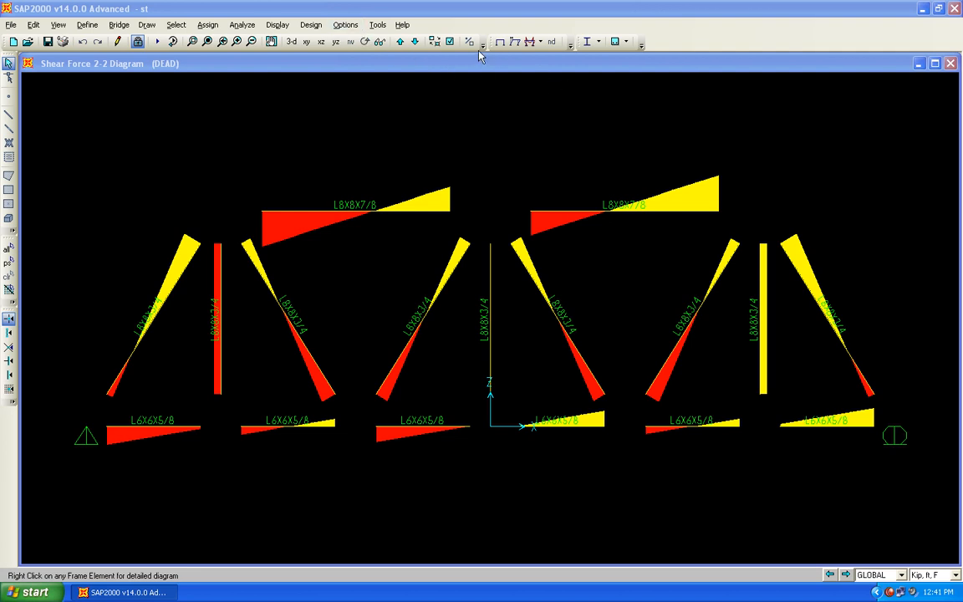
pyautogui.click(380, 40)
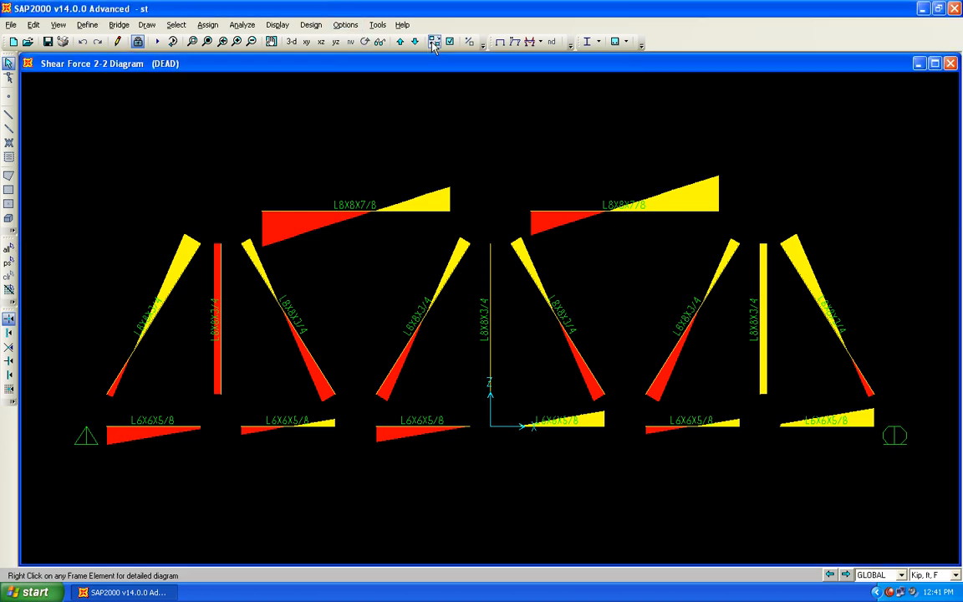
# - Start the steel frame design check of the structure with the fixed member sections
pyautogui.click(310, 25)
pyautogui.moveTo(445, 41)
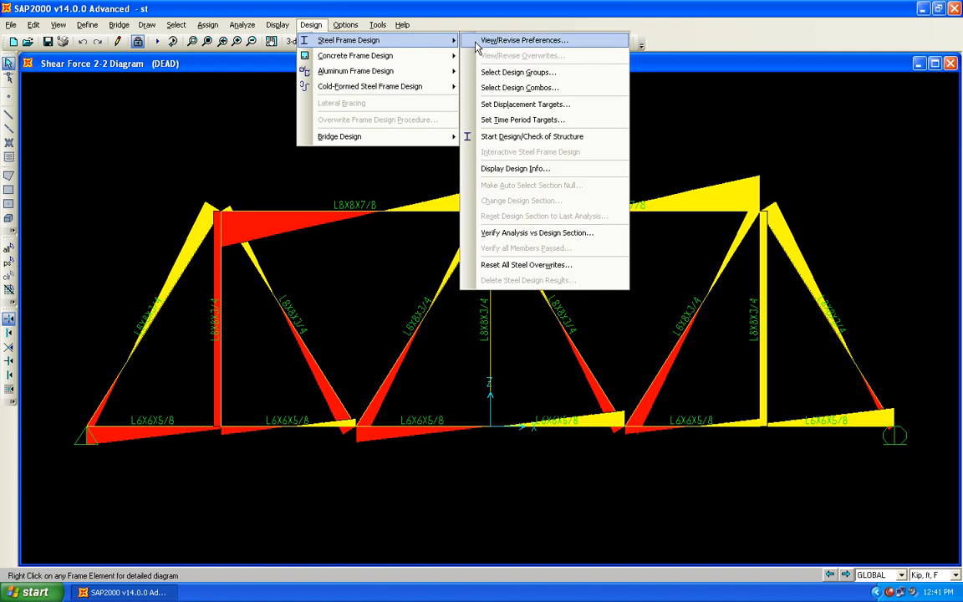
pyautogui.click(569, 137)
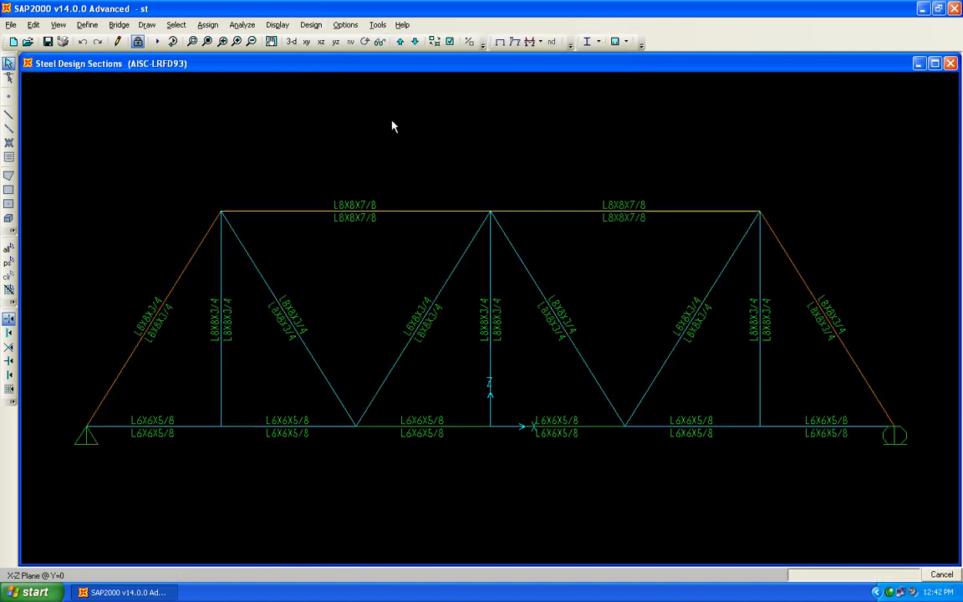
# - Verify whether all steel members passed the design check and whether analysis and design sections match
pyautogui.click(310, 25)
pyautogui.moveTo(360, 41)
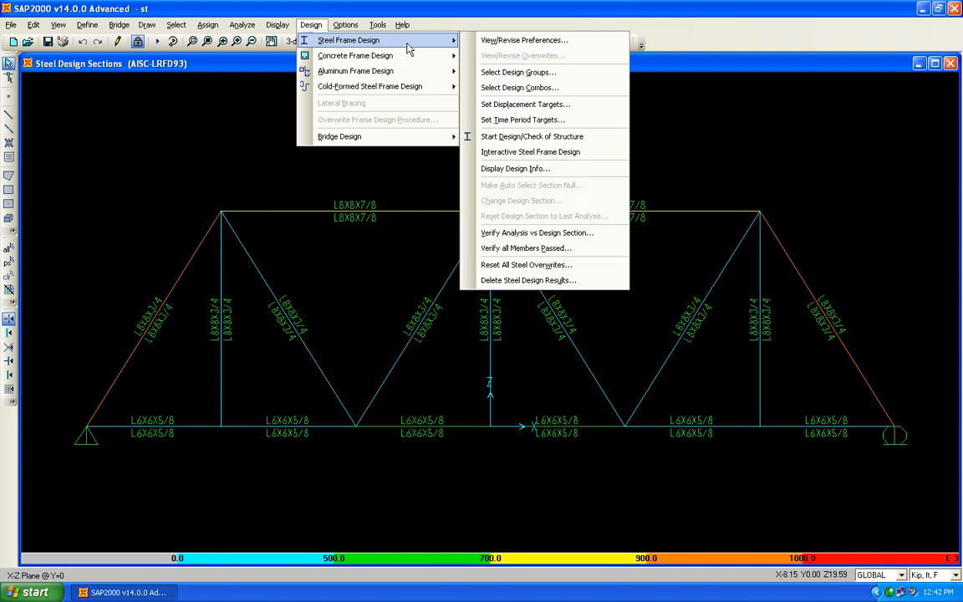
pyautogui.click(586, 248)
pyautogui.click(492, 338)
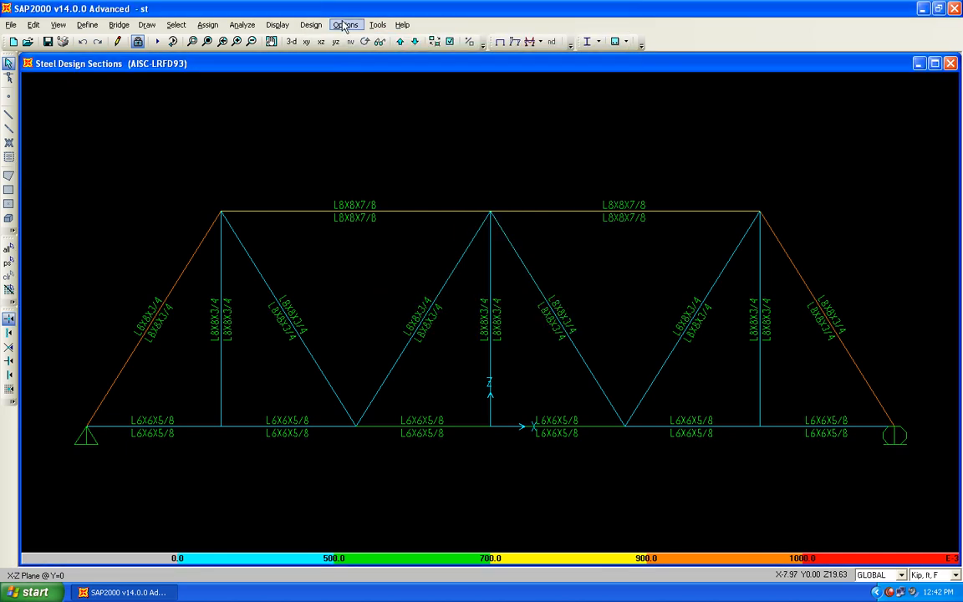
pyautogui.click(310, 24)
pyautogui.moveTo(351, 43)
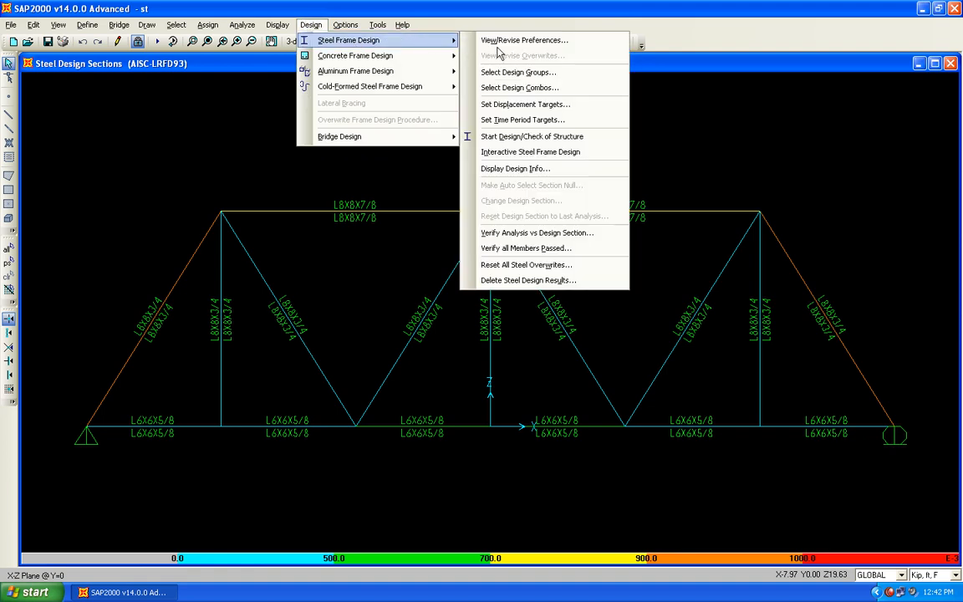
pyautogui.click(521, 231)
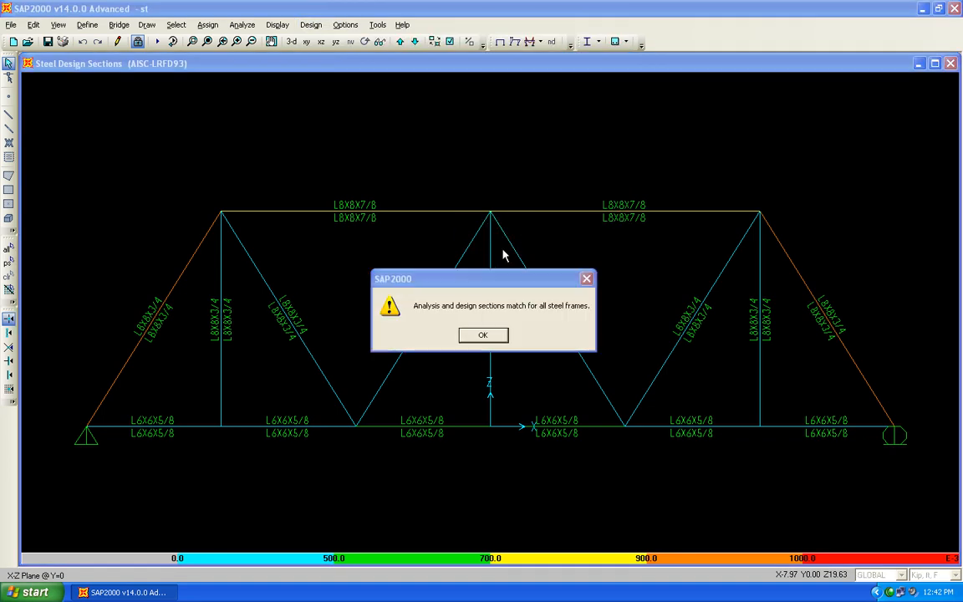
pyautogui.click(487, 336)
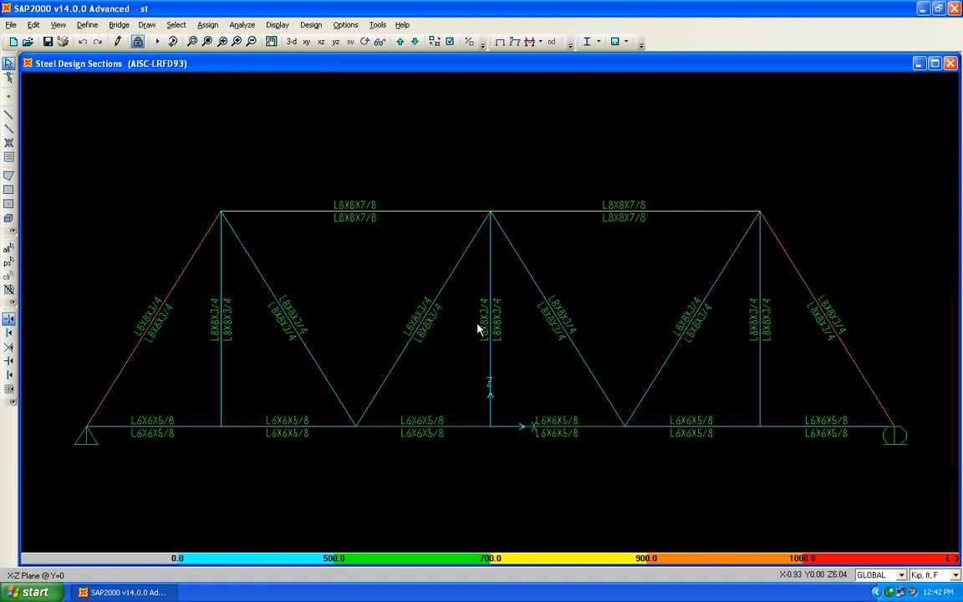